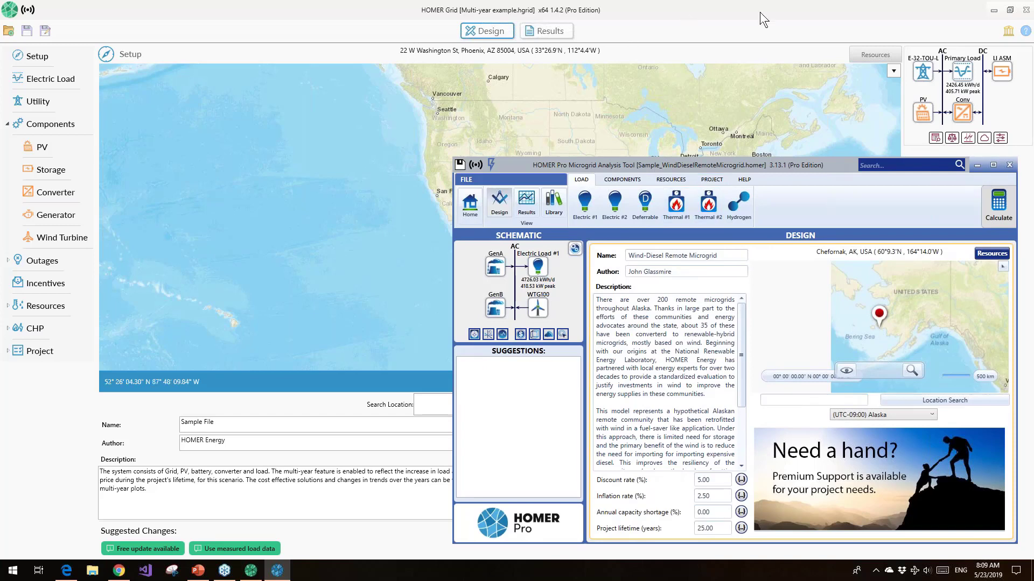
Display the multi-year example's results summary in HOMER Grid and enlarge its window to full screen
{"action": "left_click", "coordinate": [760, 11]}
{"action": "left_click", "coordinate": [1010, 10]}
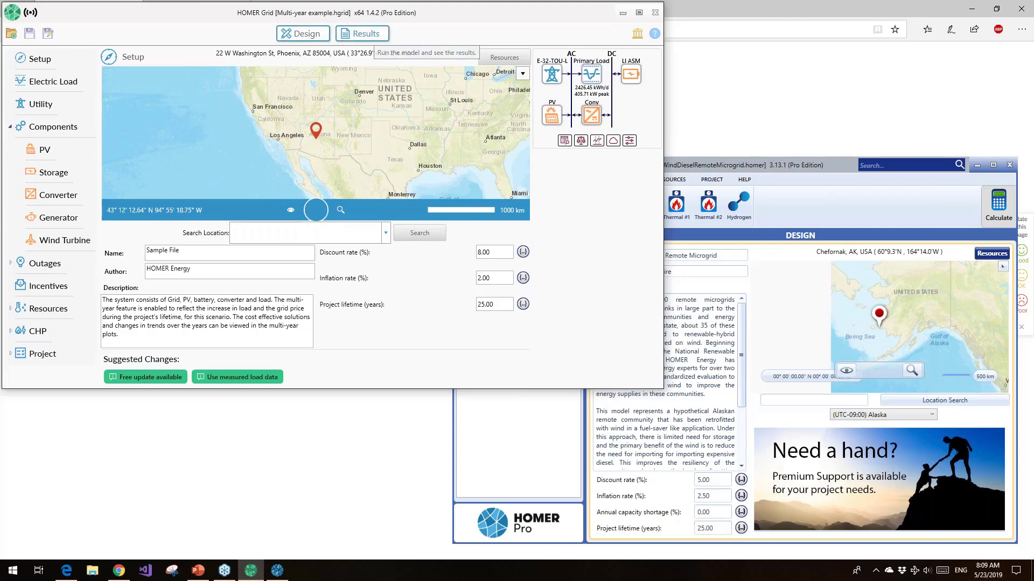
{"action": "left_click", "coordinate": [362, 34]}
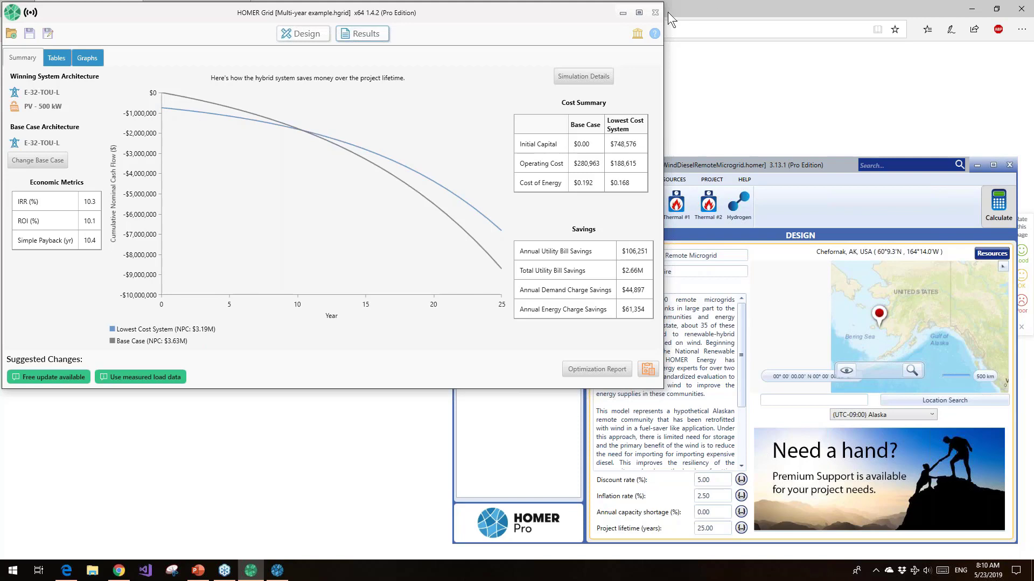
{"action": "left_click", "coordinate": [638, 13]}
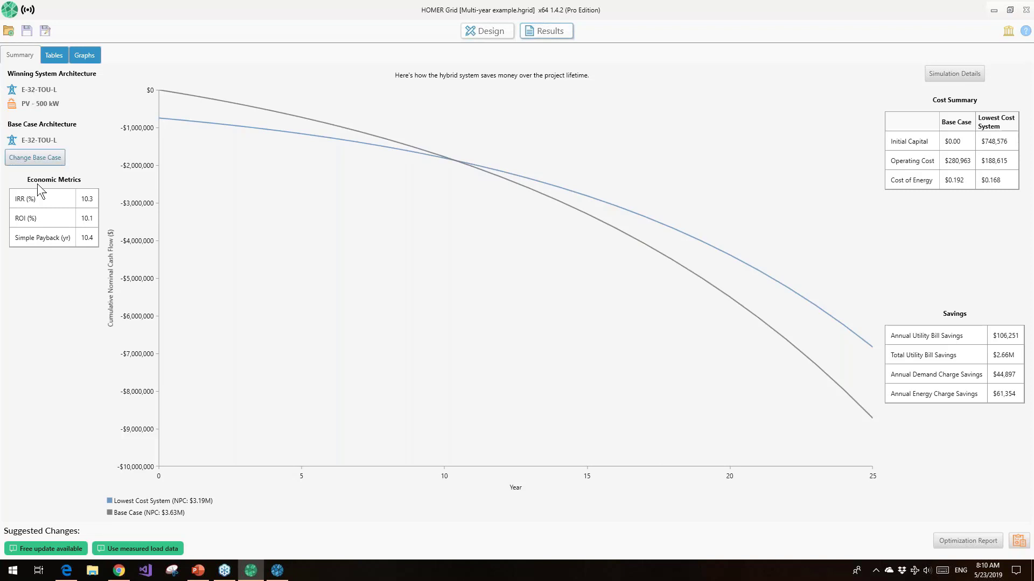
Switch to HOMER Pro and open the results summary of the wind-diesel remote microgrid sample
{"action": "left_click", "coordinate": [277, 570]}
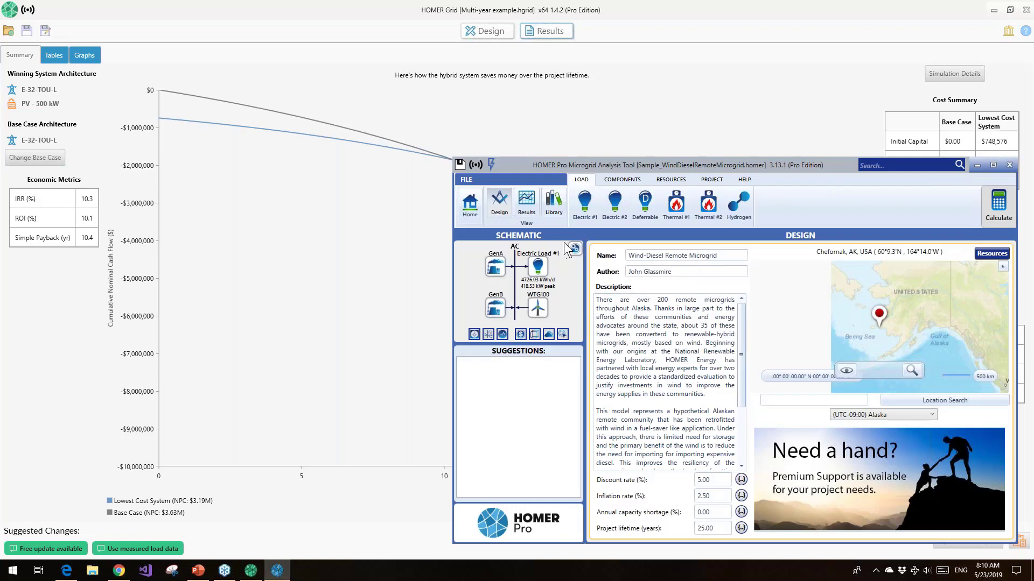
{"action": "left_click", "coordinate": [528, 204]}
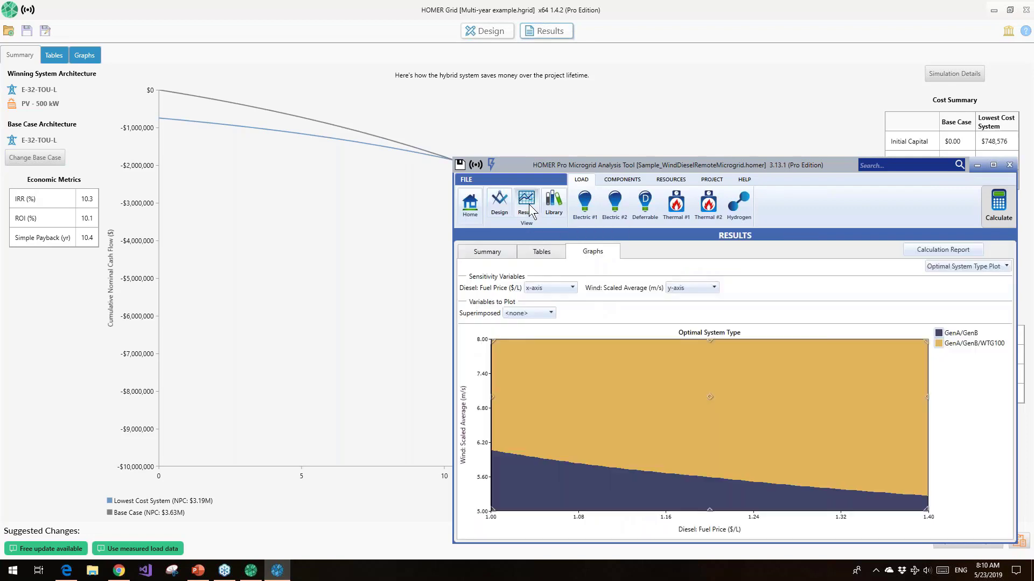
{"action": "left_click", "coordinate": [491, 254]}
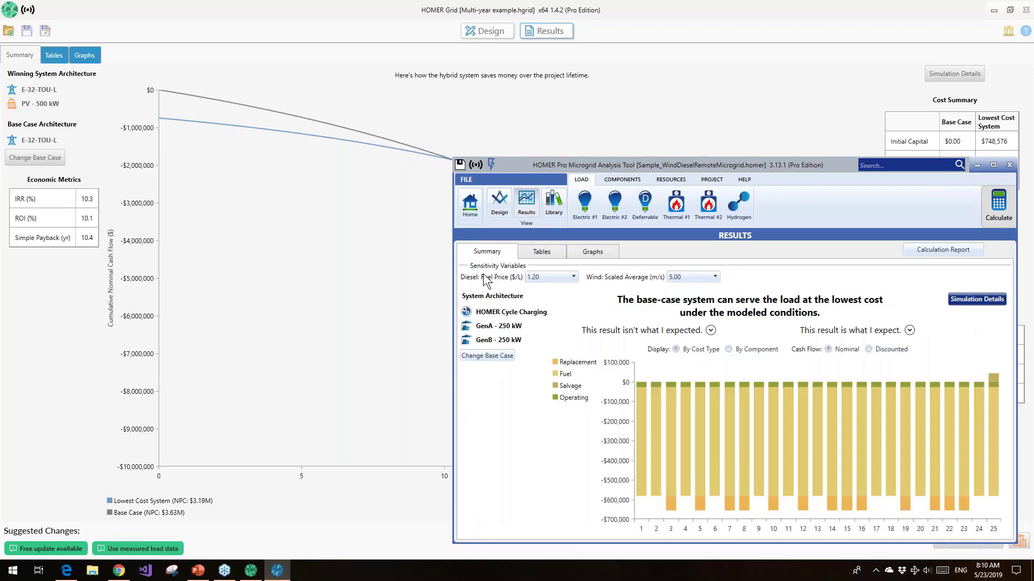
Show the summary for a 1.40 $/L diesel price and 7.00 m/s wind average, and maximize the HOMER Pro window
{"action": "left_click", "coordinate": [573, 277]}
{"action": "left_click", "coordinate": [564, 311]}
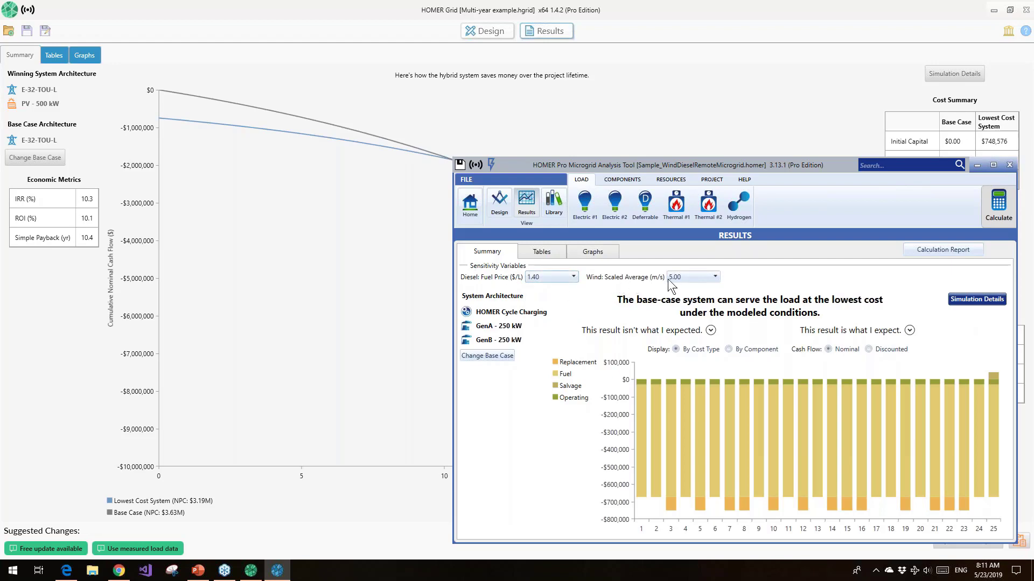
{"action": "left_click", "coordinate": [708, 277]}
{"action": "left_click", "coordinate": [699, 302]}
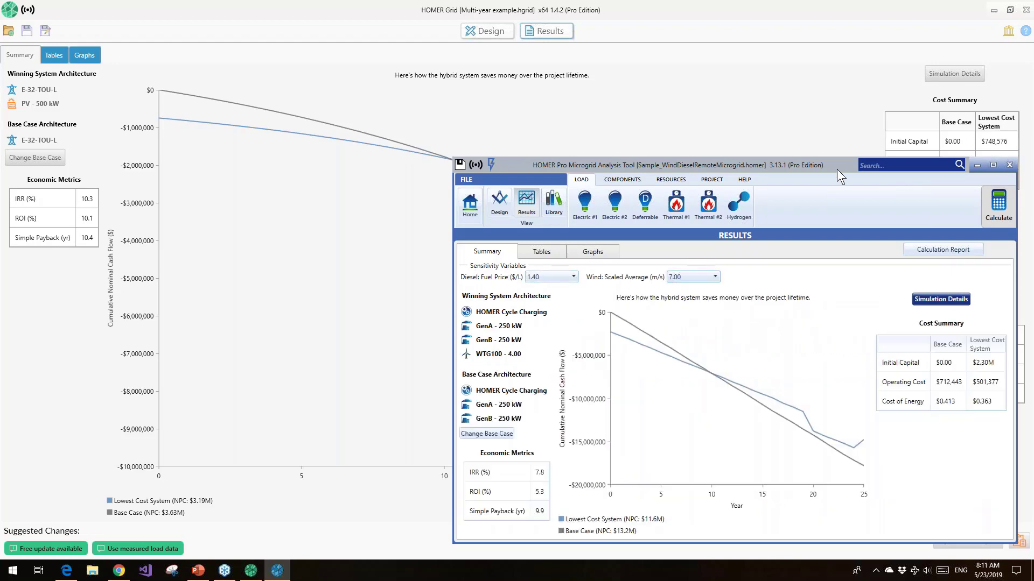
{"action": "left_click_drag", "start_coordinate": [837, 169], "coordinate": [612, 87]}
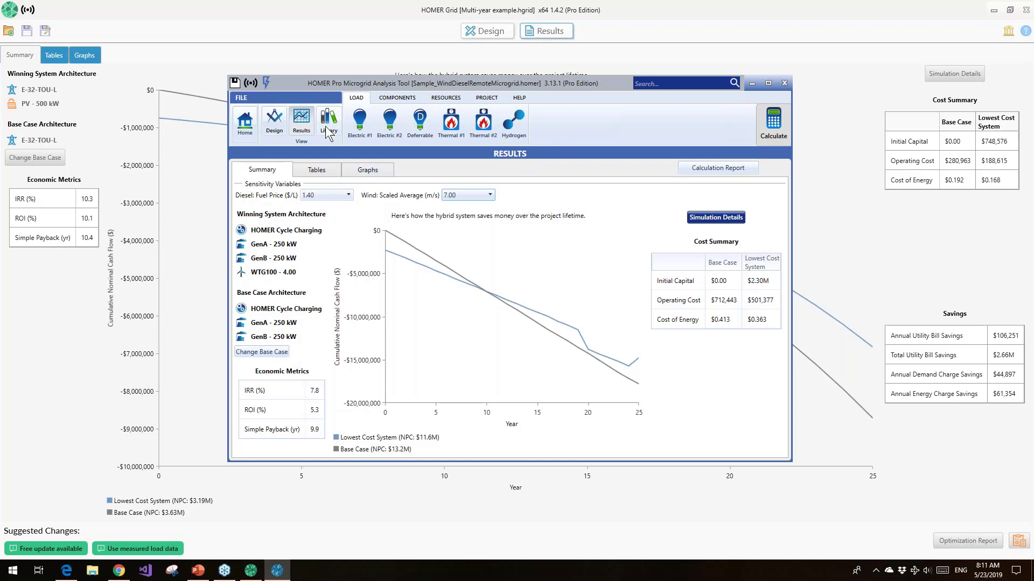
{"action": "left_click", "coordinate": [766, 85]}
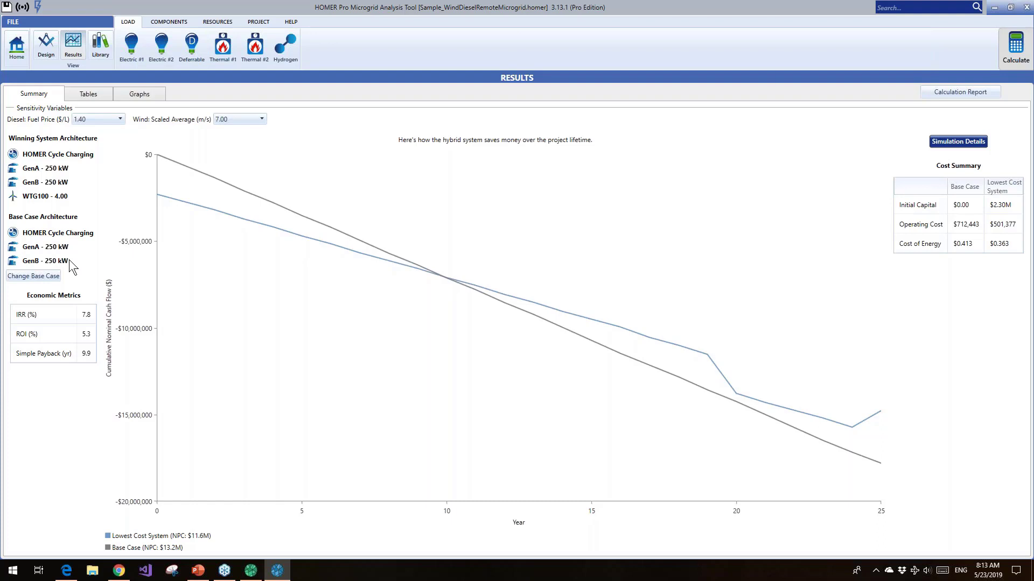
Set the summary's sensitivity values to a diesel fuel price of 1.00 $/L and a scaled wind average of 5.00 m/s
{"action": "left_click", "coordinate": [118, 120]}
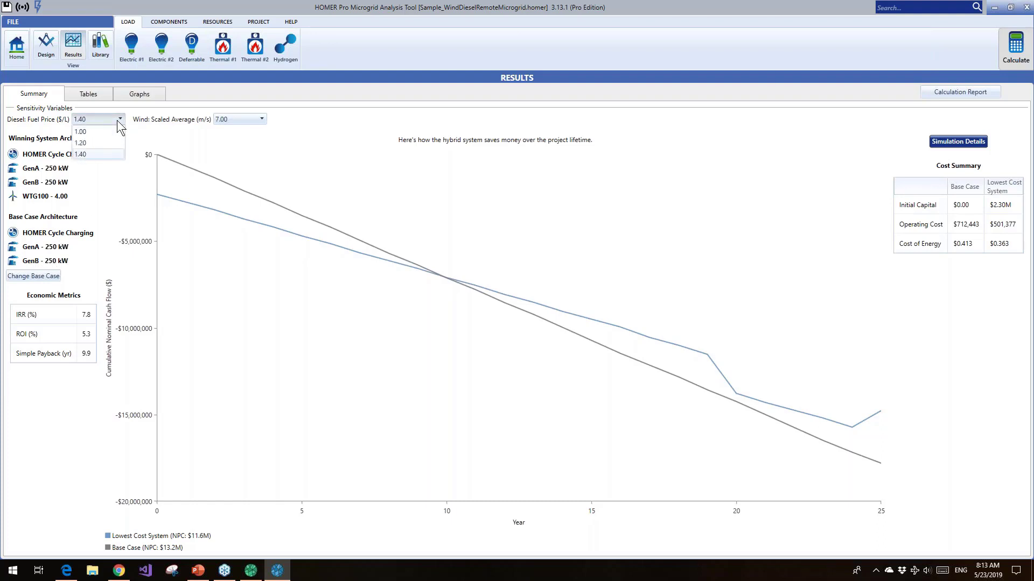
{"action": "left_click", "coordinate": [90, 132]}
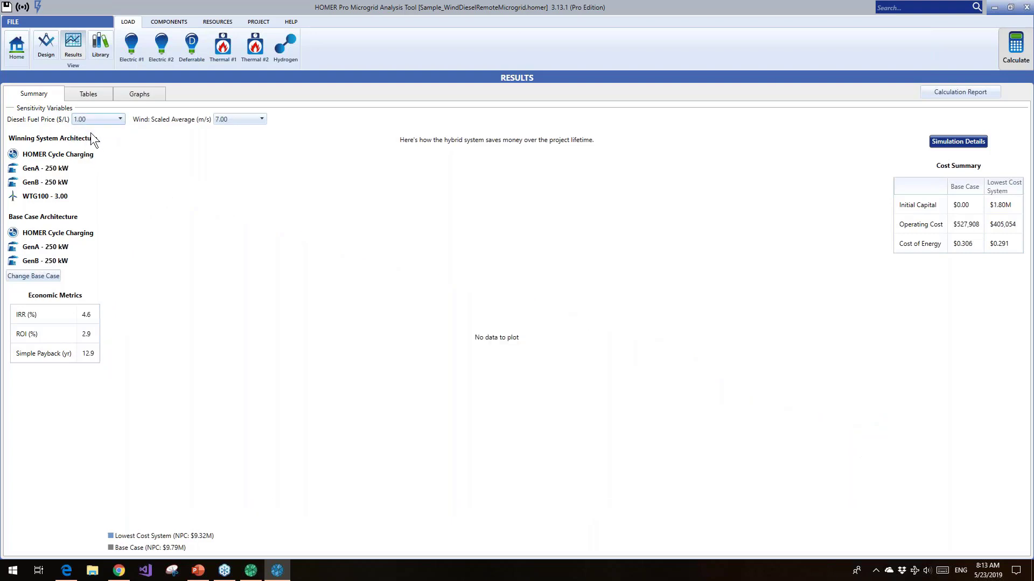
{"action": "left_click", "coordinate": [254, 118]}
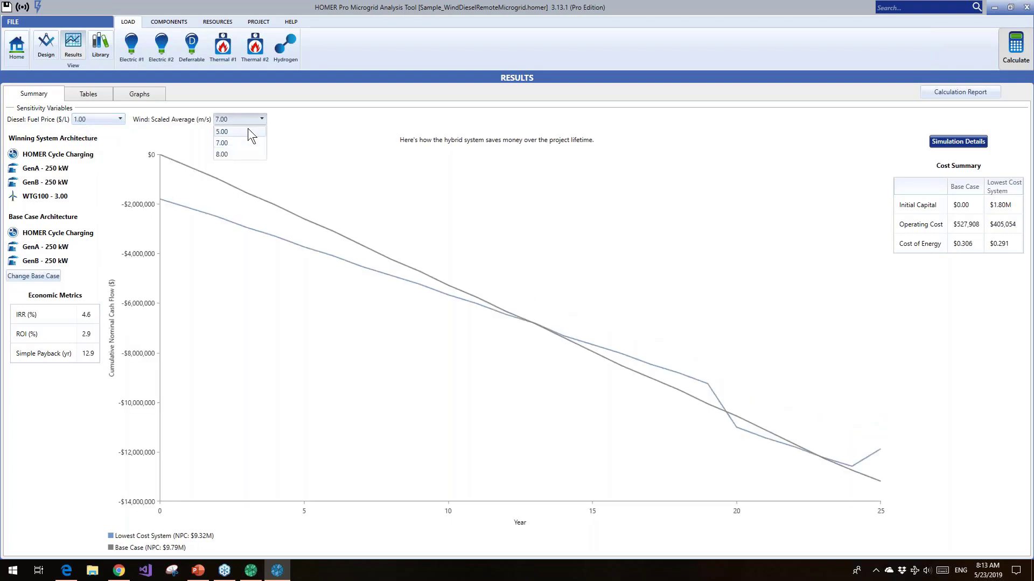
{"action": "left_click", "coordinate": [244, 130]}
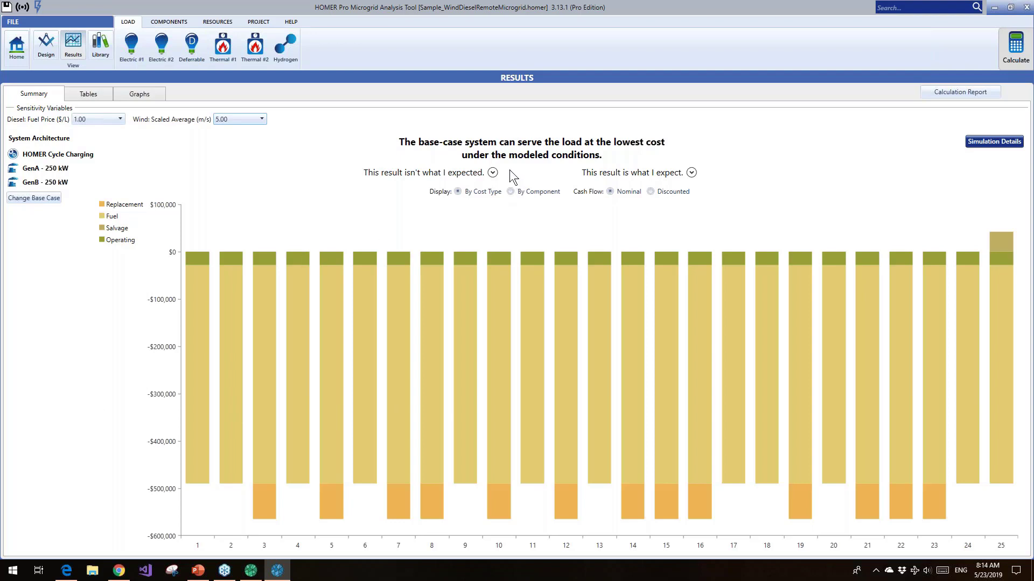
{"action": "mouse_move", "coordinate": [429, 270]}
Set the summary's sensitivity values to a diesel fuel price of 1.40 $/L and a scaled wind average of 8.00 m/s
{"action": "left_click", "coordinate": [121, 119]}
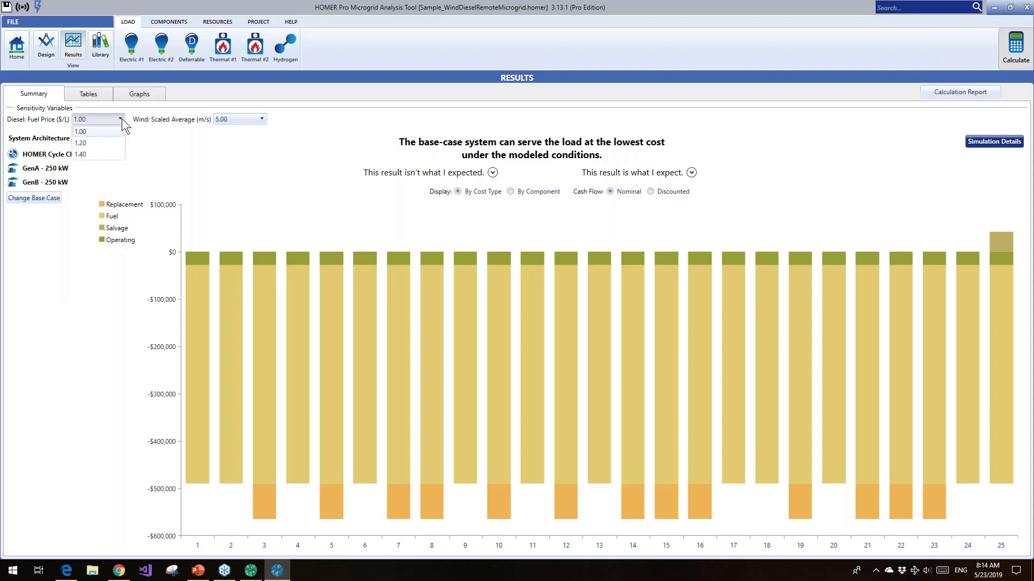
{"action": "left_click", "coordinate": [112, 154]}
{"action": "left_click", "coordinate": [231, 119]}
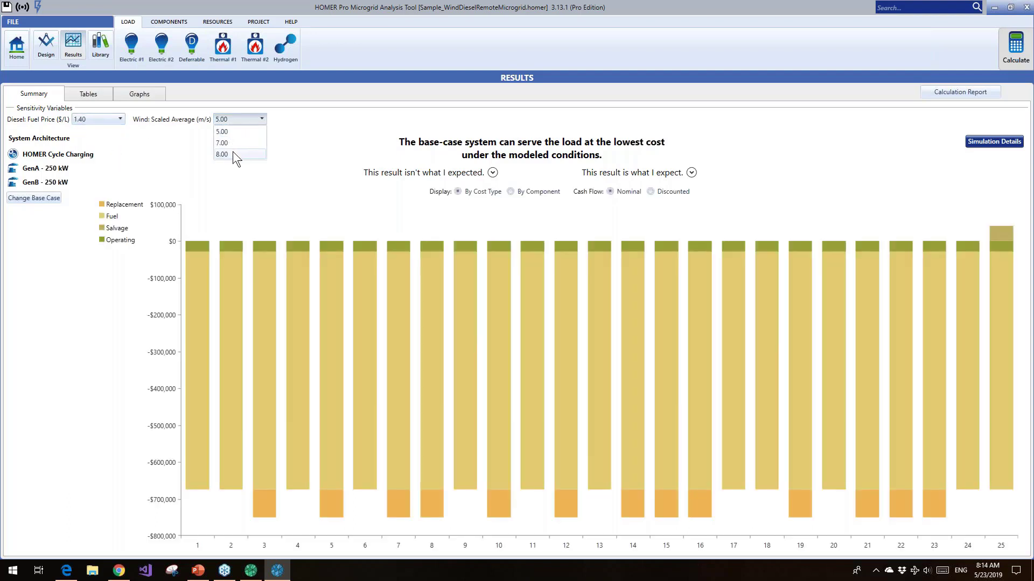
{"action": "left_click", "coordinate": [233, 154]}
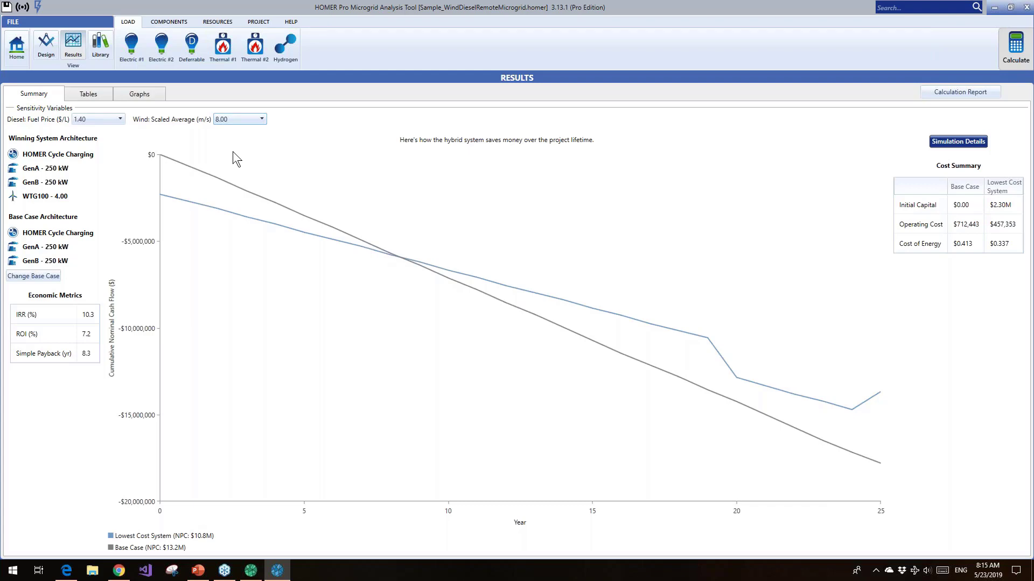
In the results tables, compare the optimization results of the 1.40 $/L–7.00 m/s, 1.20 $/L–8.00 m/s and 1.00 $/L–5.00 m/s sensitivity cases
{"action": "left_click", "coordinate": [98, 97]}
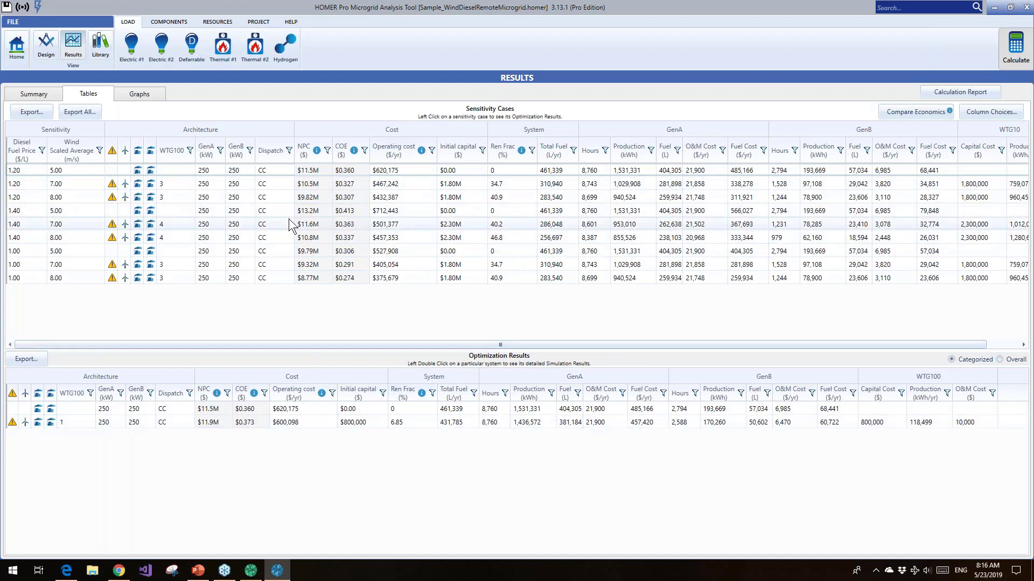
{"action": "left_click", "coordinate": [102, 226]}
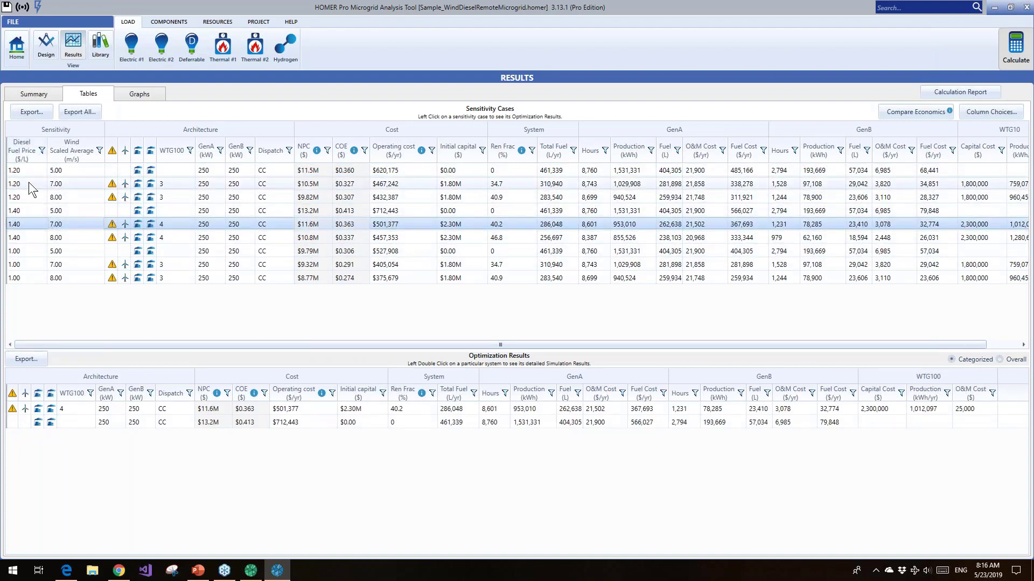
{"action": "left_click", "coordinate": [37, 198]}
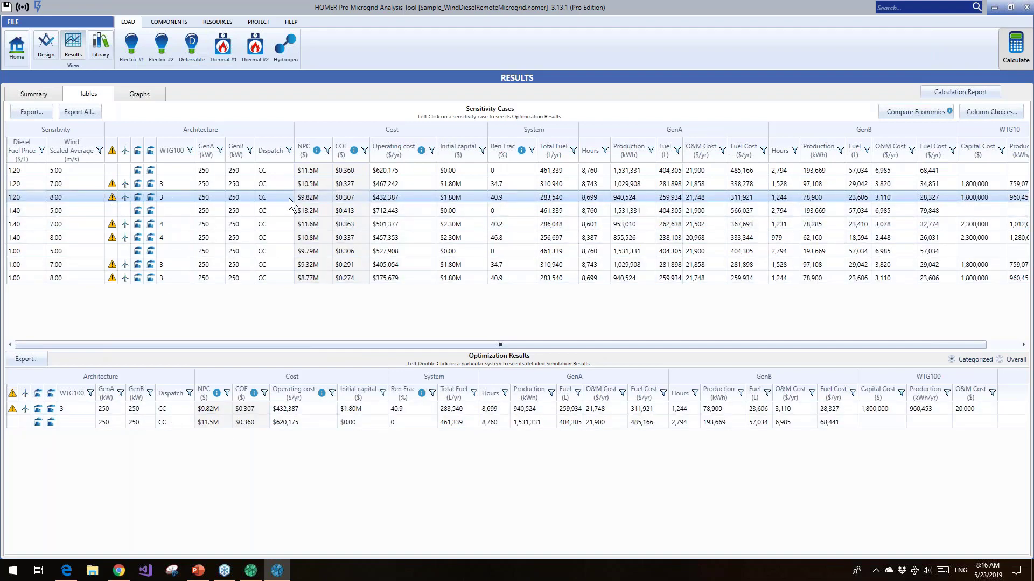
{"action": "left_click", "coordinate": [209, 409]}
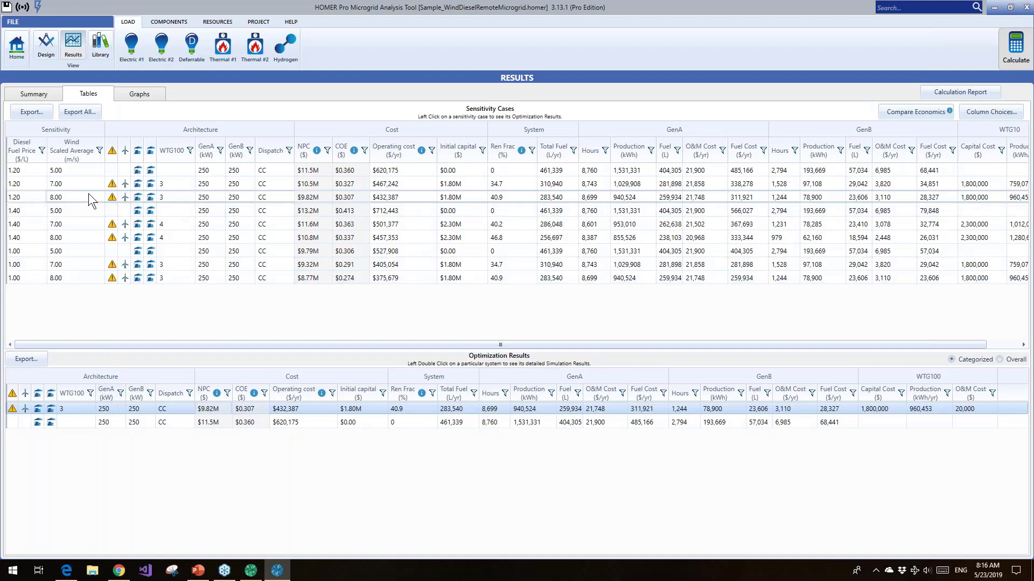
{"action": "left_click", "coordinate": [23, 252]}
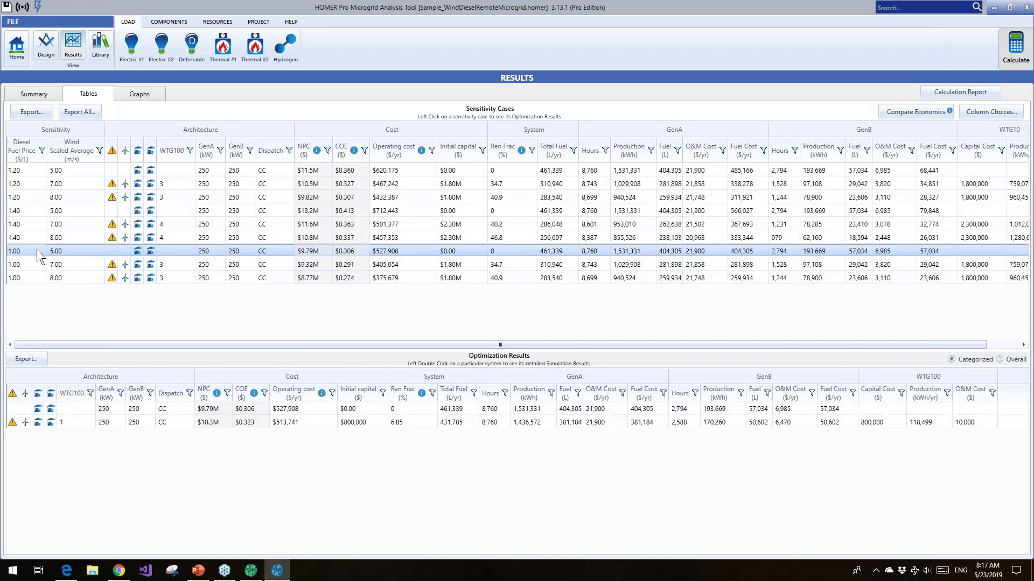
Review the overall optimization results of the 1.40 $/L, 7.00 m/s case in an enlarged list, and return to the categorized ranking
{"action": "left_click", "coordinate": [31, 224]}
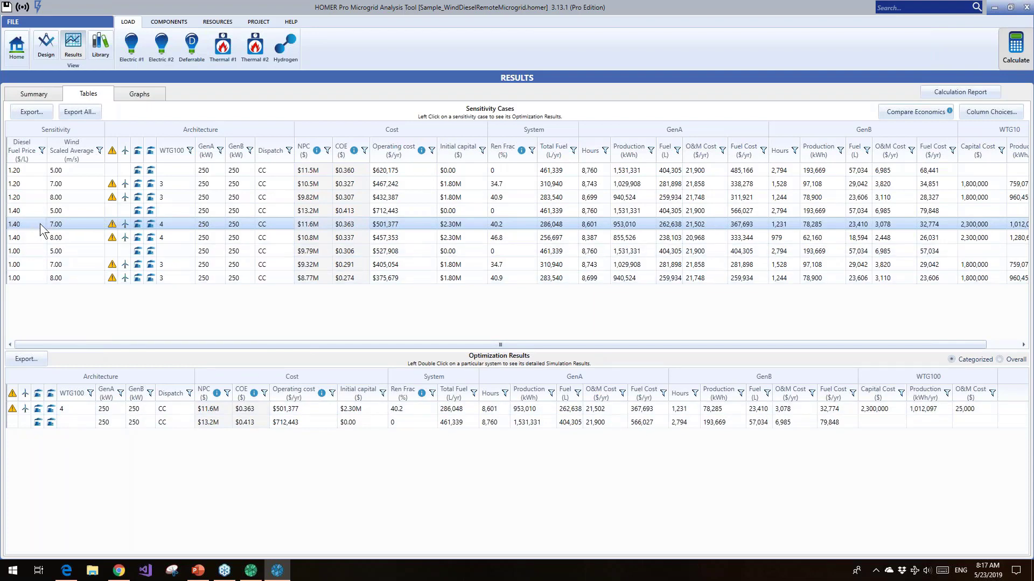
{"action": "left_click", "coordinate": [1000, 360]}
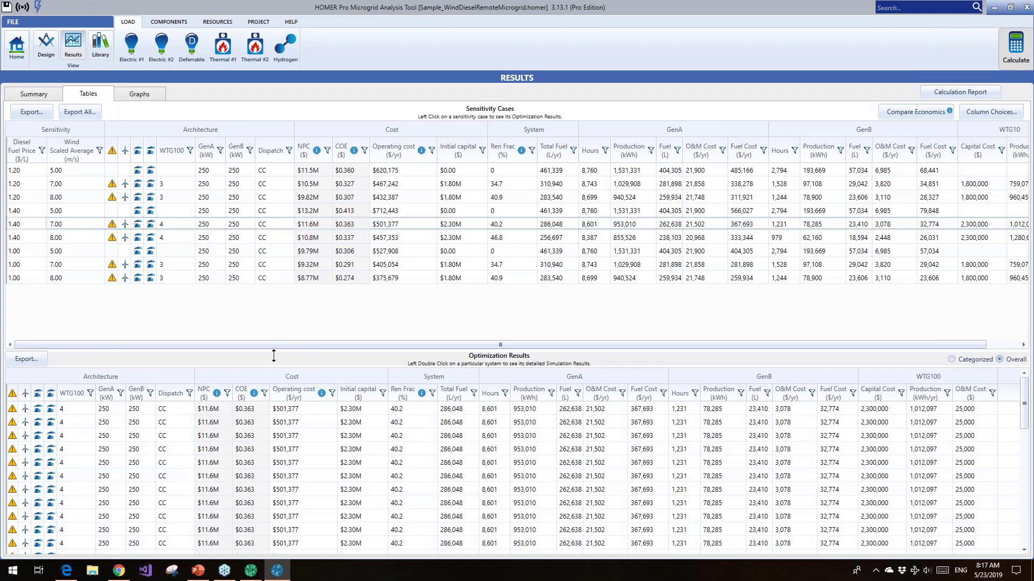
{"action": "left_click_drag", "start_coordinate": [273, 354], "coordinate": [270, 302]}
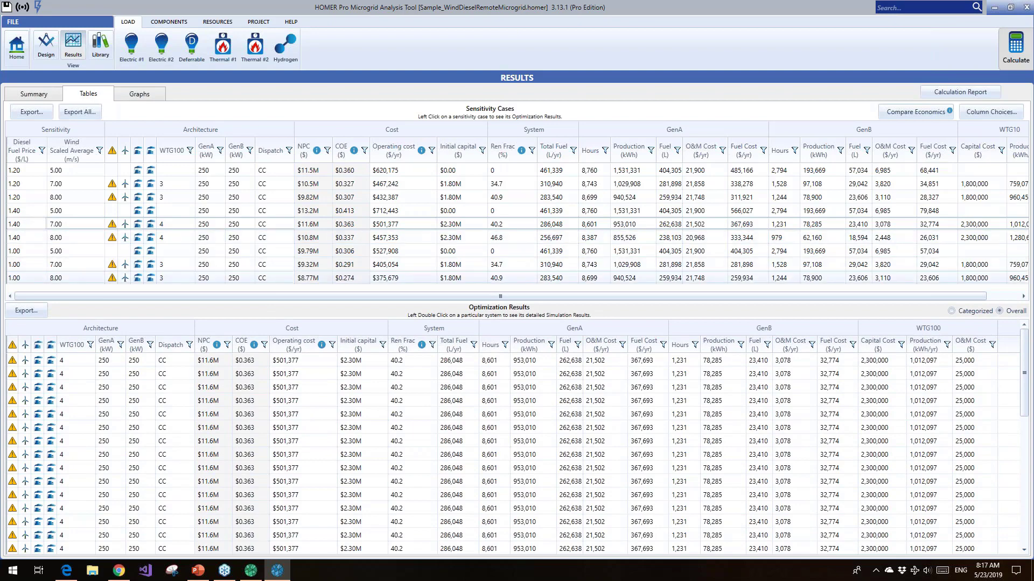
{"action": "scroll", "coordinate": [208, 440], "scroll_direction": "down", "scroll_amount": 6}
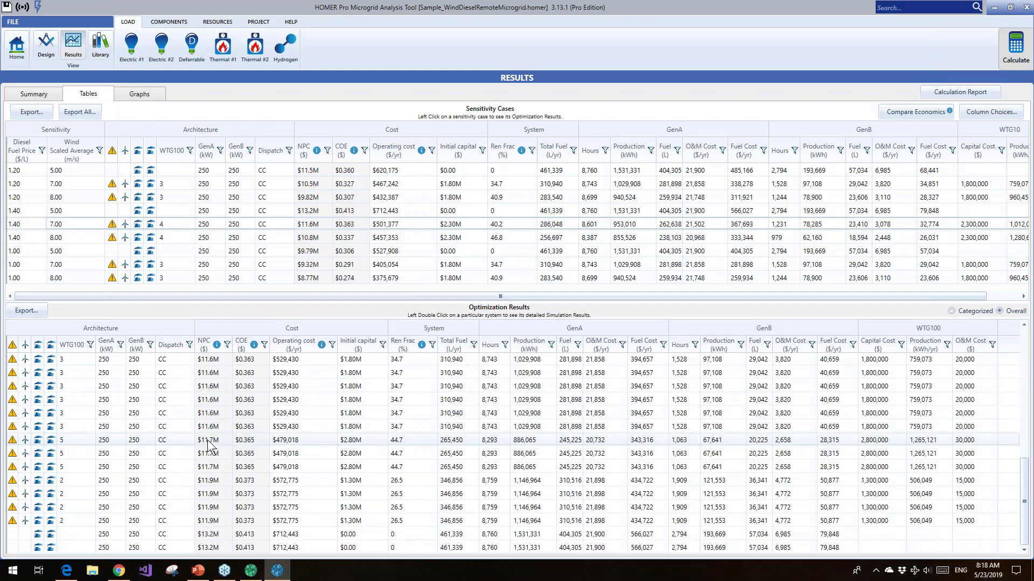
{"action": "scroll", "coordinate": [207, 440], "scroll_direction": "up", "scroll_amount": 7}
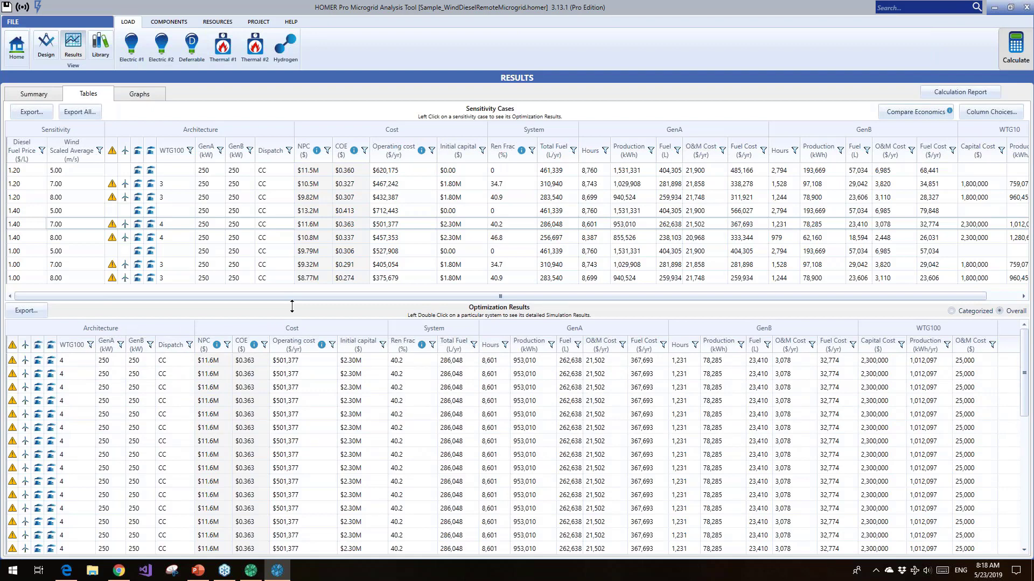
{"action": "mouse_move", "coordinate": [212, 351]}
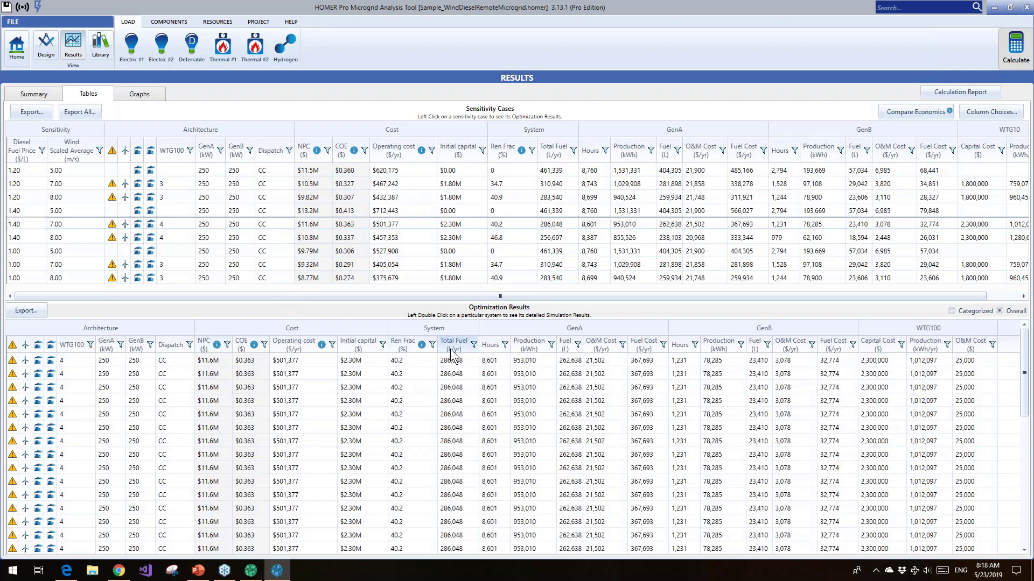
{"action": "mouse_move", "coordinate": [457, 349]}
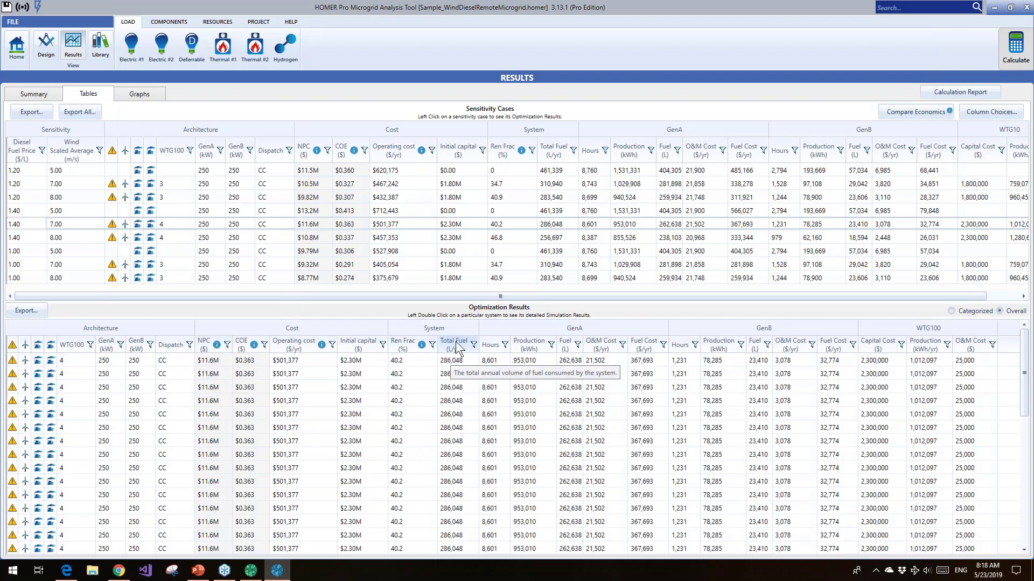
{"action": "left_click", "coordinate": [951, 311]}
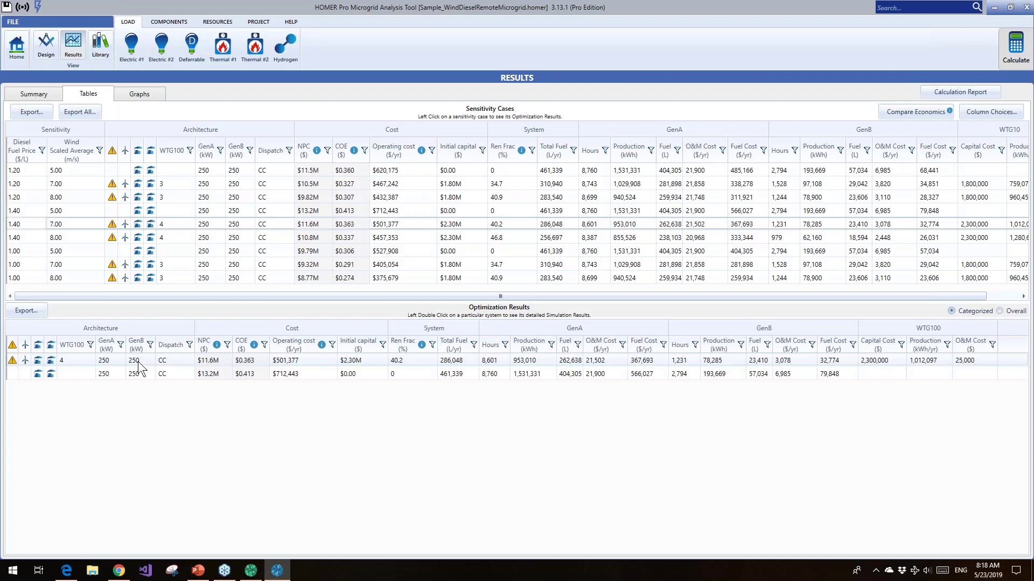
Display the optimal system type plot of diesel fuel price against wind speed and open its export and properties options
{"action": "left_click", "coordinate": [140, 96]}
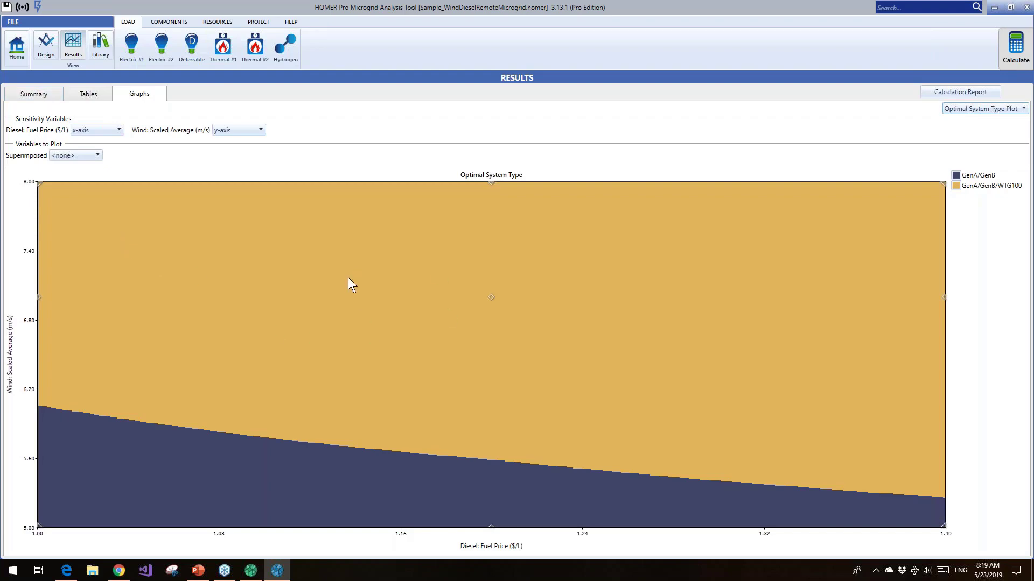
{"action": "right_click", "coordinate": [346, 305]}
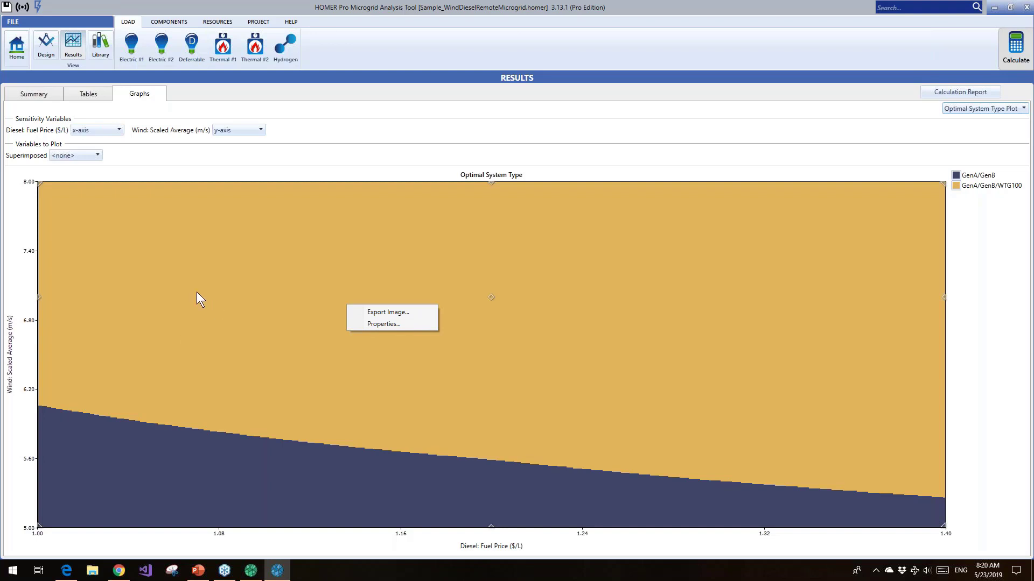
Open the simulation results of the three-turbine system for the 1.20 $/L, 7.00 m/s sensitivity case, and reposition the results window
{"action": "left_click", "coordinate": [92, 96]}
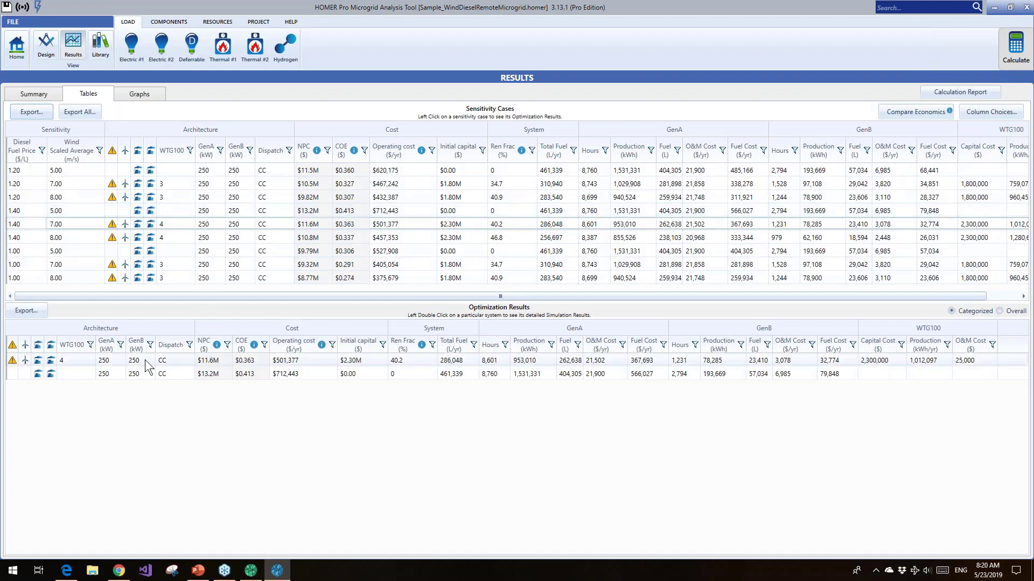
{"action": "left_click", "coordinate": [18, 188]}
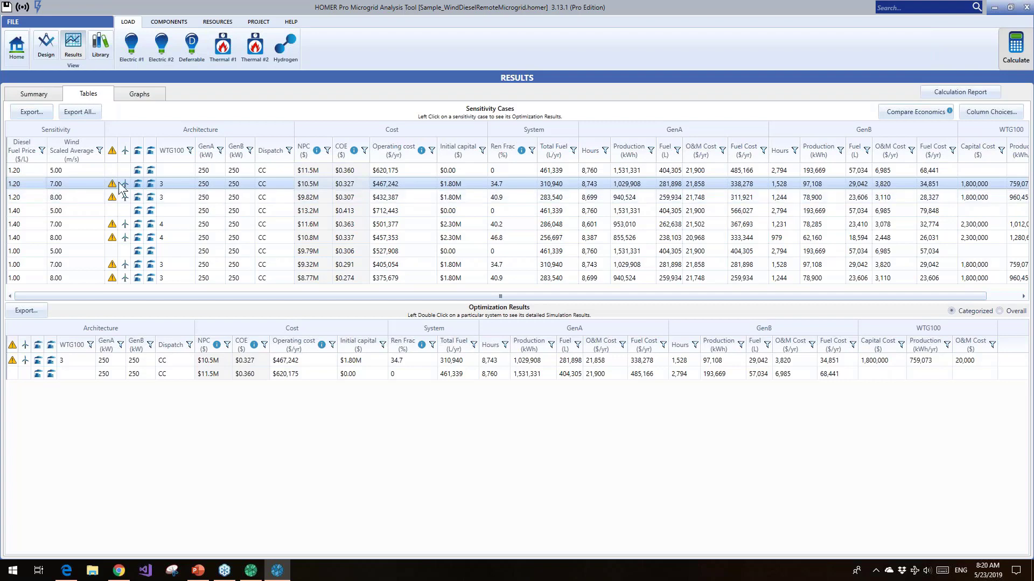
{"action": "double_click", "coordinate": [76, 360]}
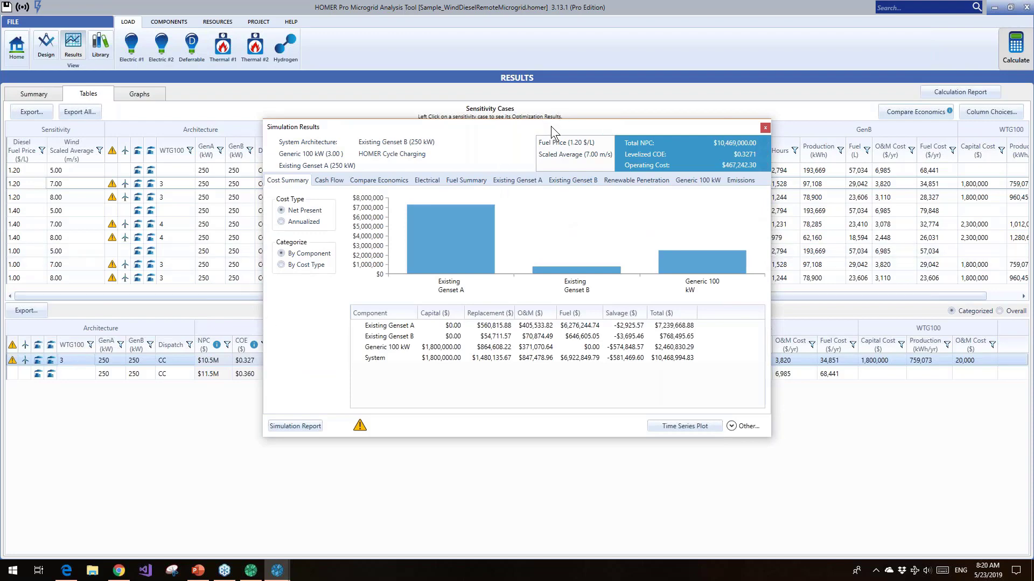
{"action": "left_click_drag", "start_coordinate": [551, 126], "coordinate": [479, 117]}
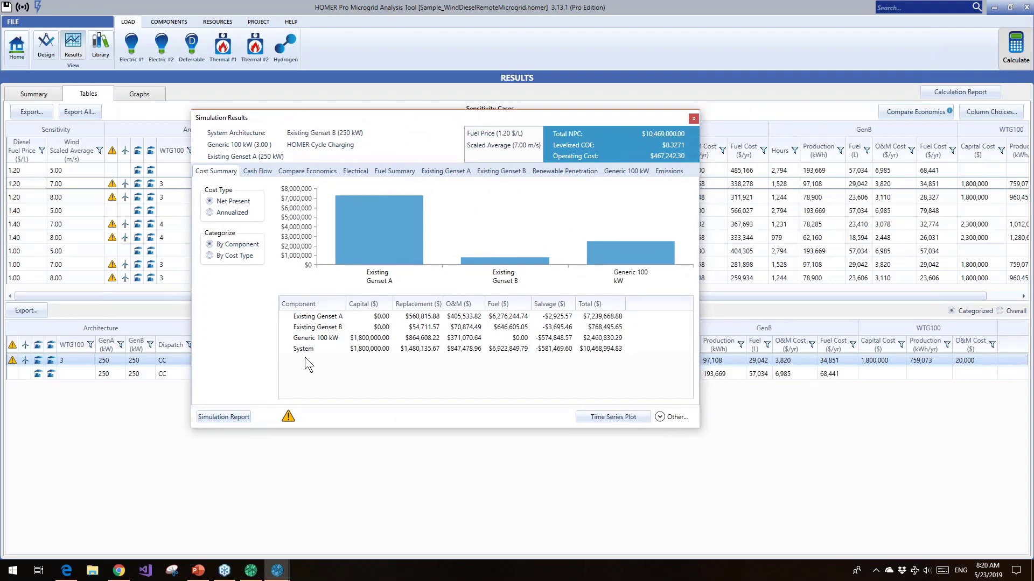
Review the system's net present costs by cost type, its nominal cash flow by component, and its economic comparison with the base system
{"action": "left_click", "coordinate": [209, 256]}
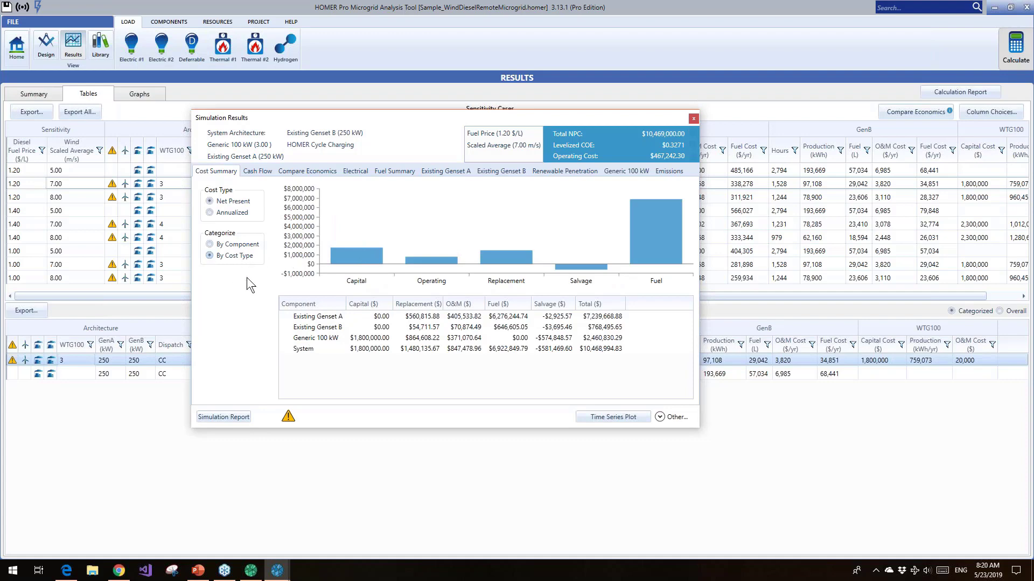
{"action": "left_click", "coordinate": [259, 174]}
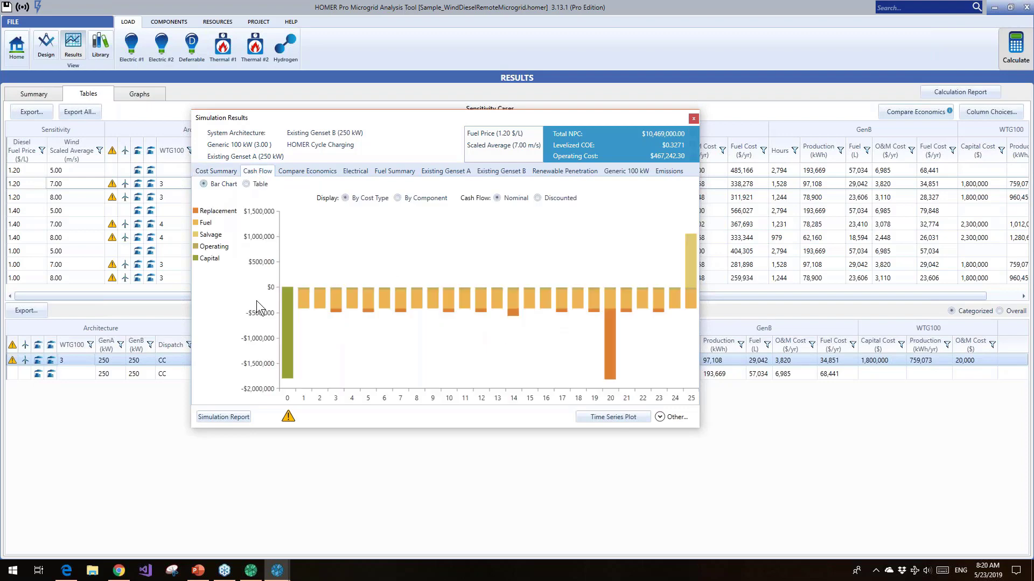
{"action": "mouse_move", "coordinate": [604, 342]}
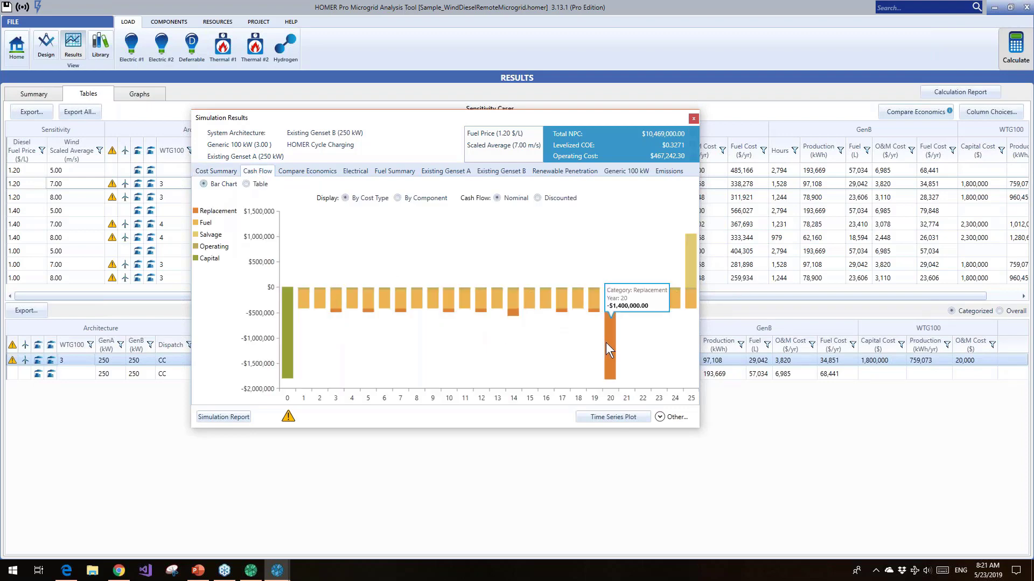
{"action": "left_click", "coordinate": [398, 198]}
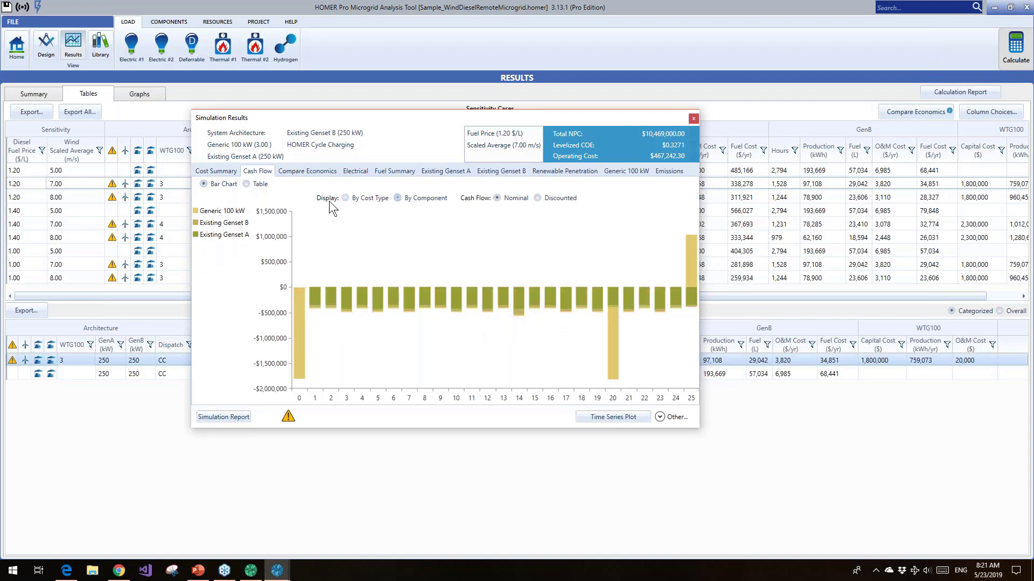
{"action": "mouse_move", "coordinate": [613, 362]}
{"action": "left_click", "coordinate": [295, 170]}
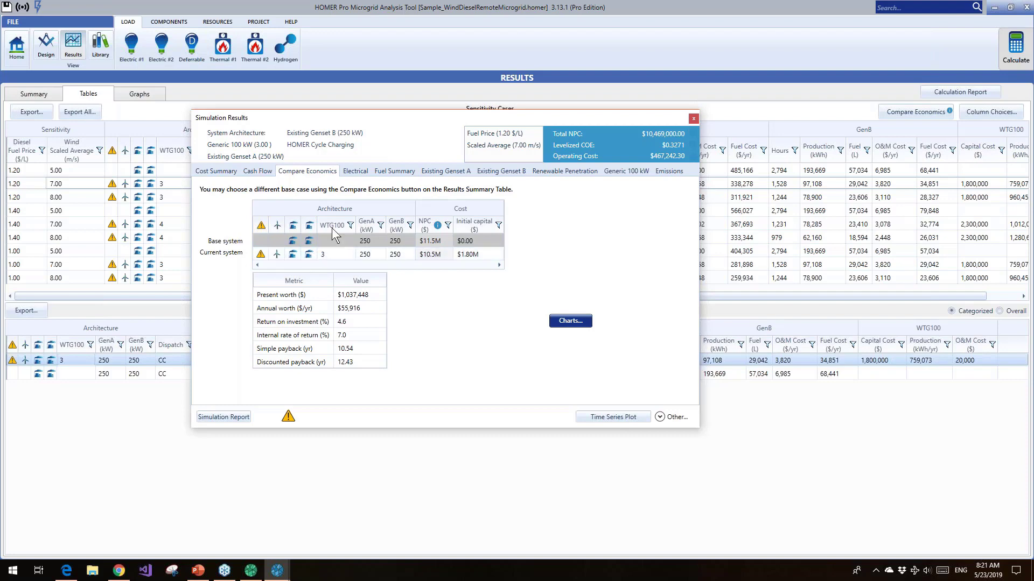
Review the electrical production, Existing Genset A and B, Generic 100 kW turbine and diesel fuel consumption results of the simulated system
{"action": "left_click", "coordinate": [356, 172]}
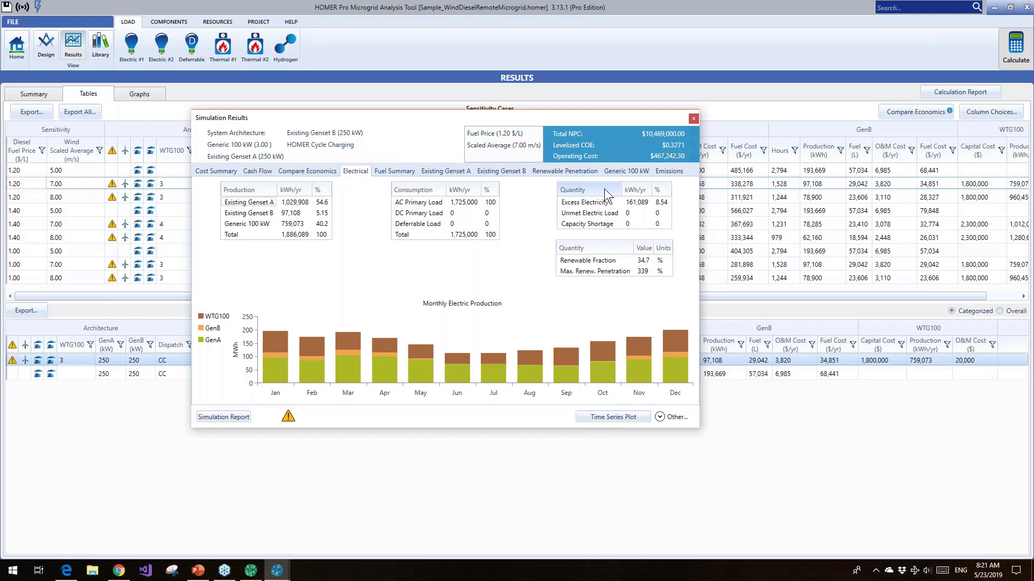
{"action": "left_click", "coordinate": [440, 173]}
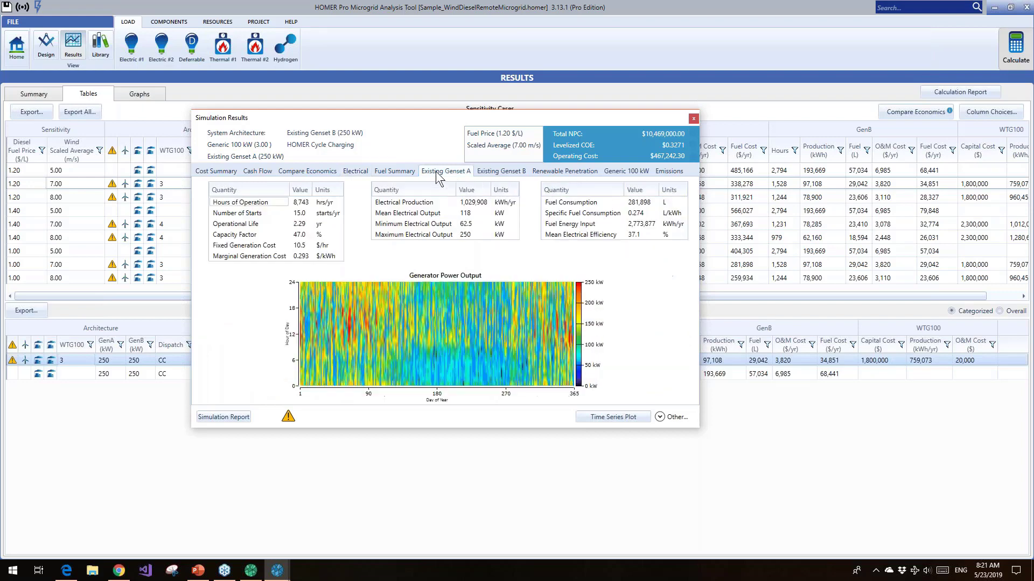
{"action": "left_click", "coordinate": [506, 174]}
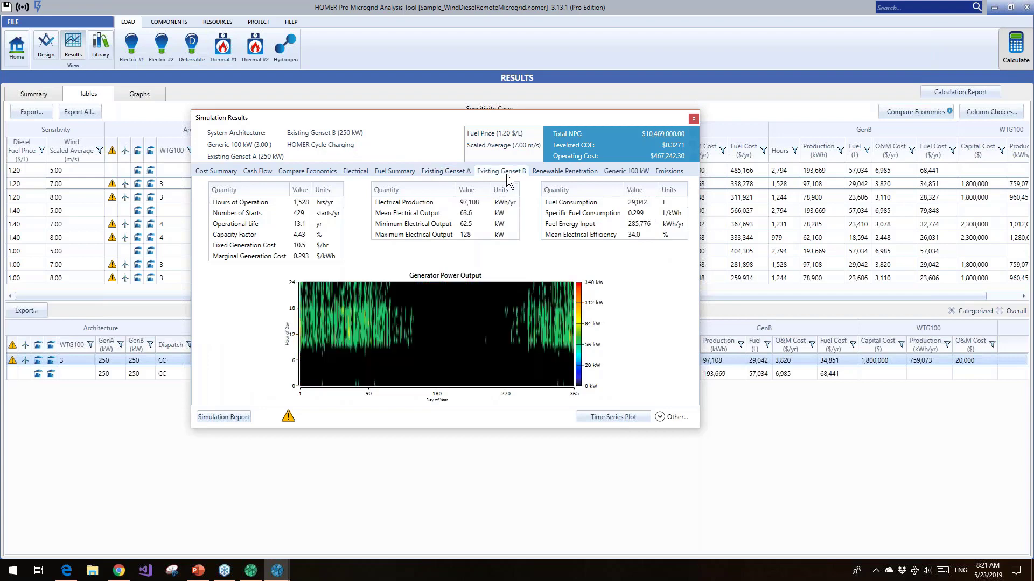
{"action": "left_click", "coordinate": [626, 173]}
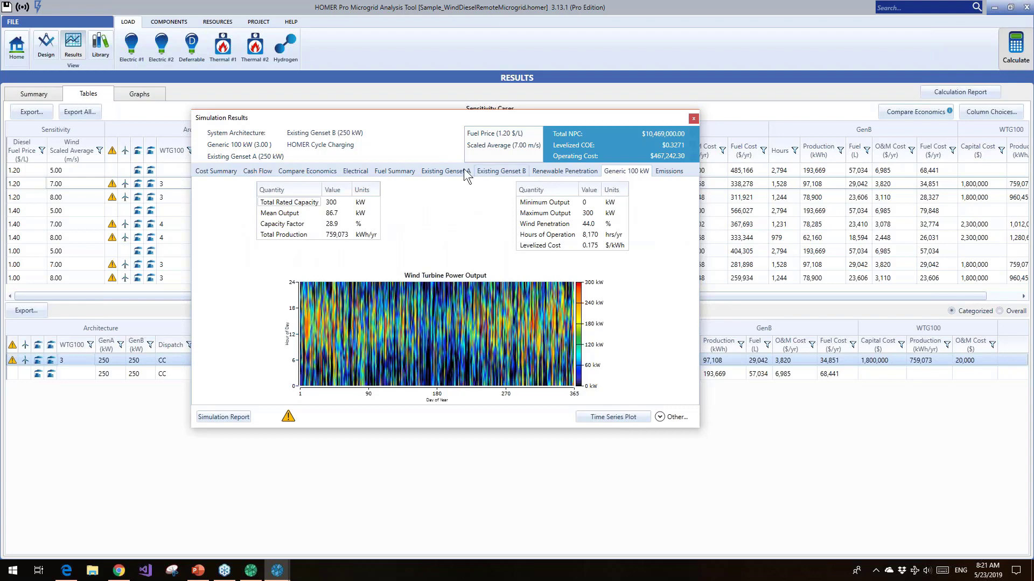
{"action": "left_click", "coordinate": [392, 172]}
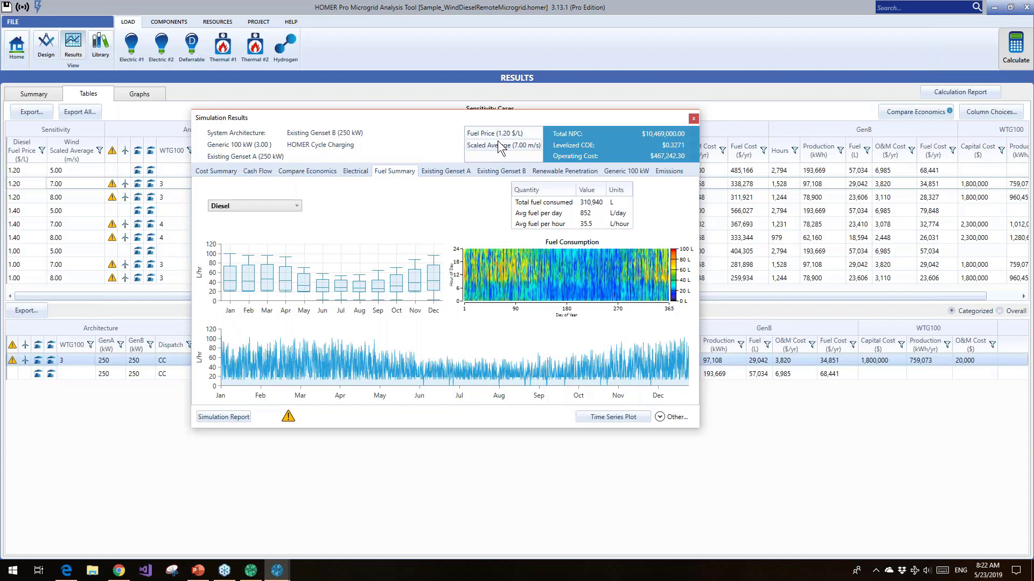
{"action": "mouse_move", "coordinate": [534, 260]}
Open the time series detail analysis of the simulation and display the Power Sources pre-set plot in the hourly view
{"action": "left_click", "coordinate": [587, 415]}
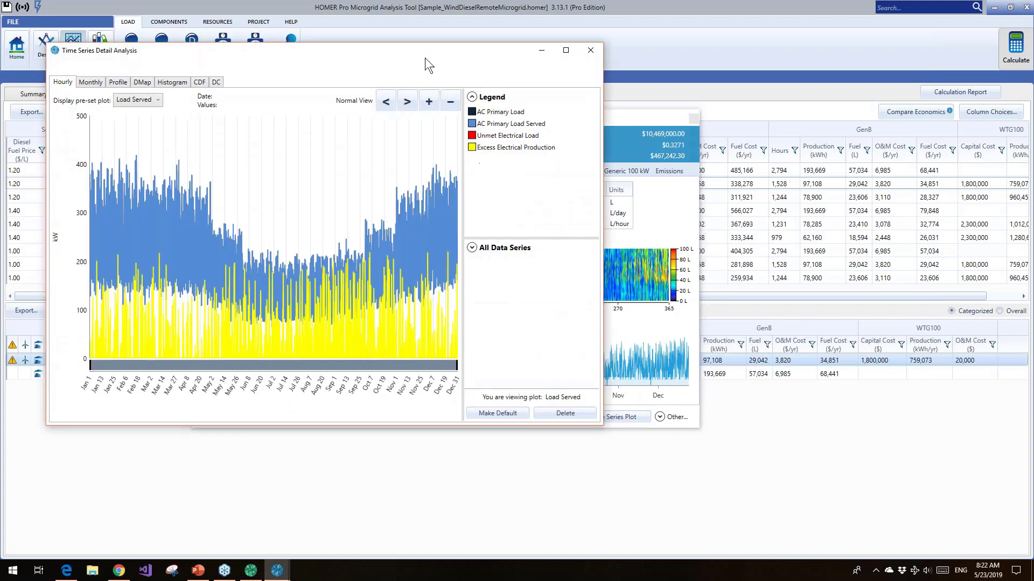
{"action": "left_click_drag", "start_coordinate": [424, 55], "coordinate": [592, 54]}
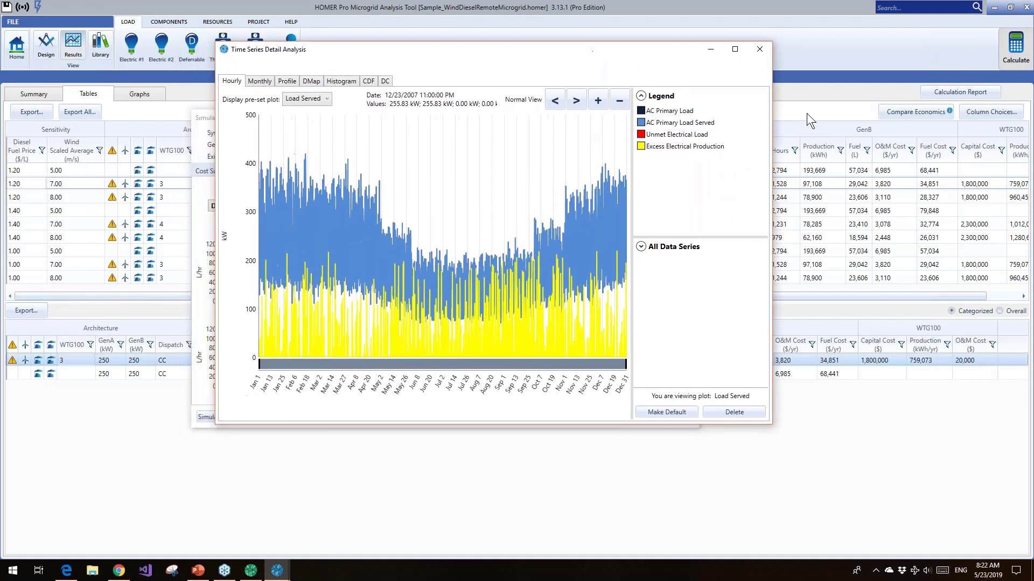
{"action": "left_click", "coordinate": [320, 101]}
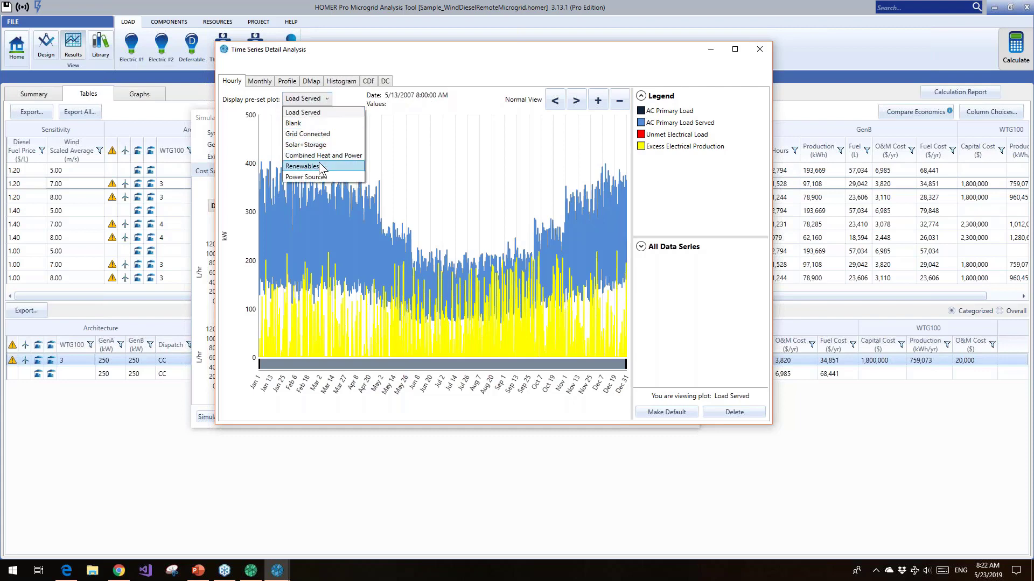
{"action": "left_click", "coordinate": [305, 177]}
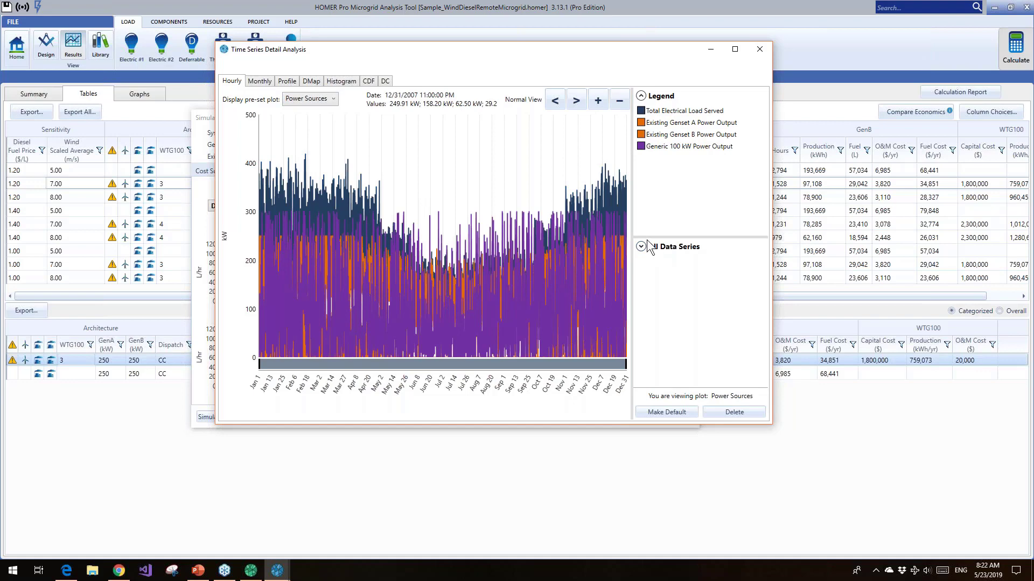
Make the All Data Series pane taller, maximize the time series window, and narrow the hourly power plot to about May 10–16
{"action": "left_click_drag", "start_coordinate": [648, 248], "coordinate": [649, 184]}
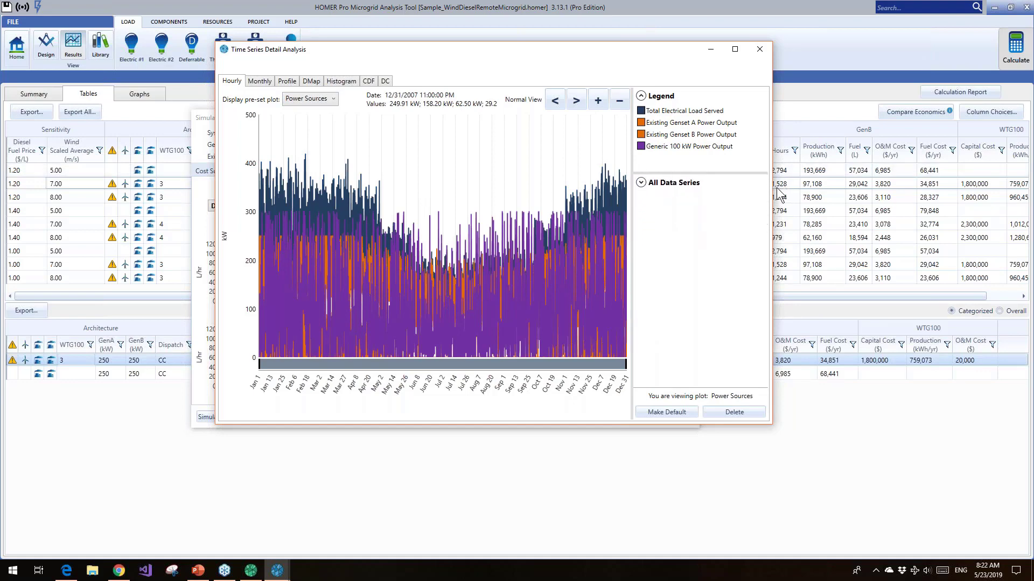
{"action": "left_click_drag", "start_coordinate": [775, 187], "coordinate": [965, 204]}
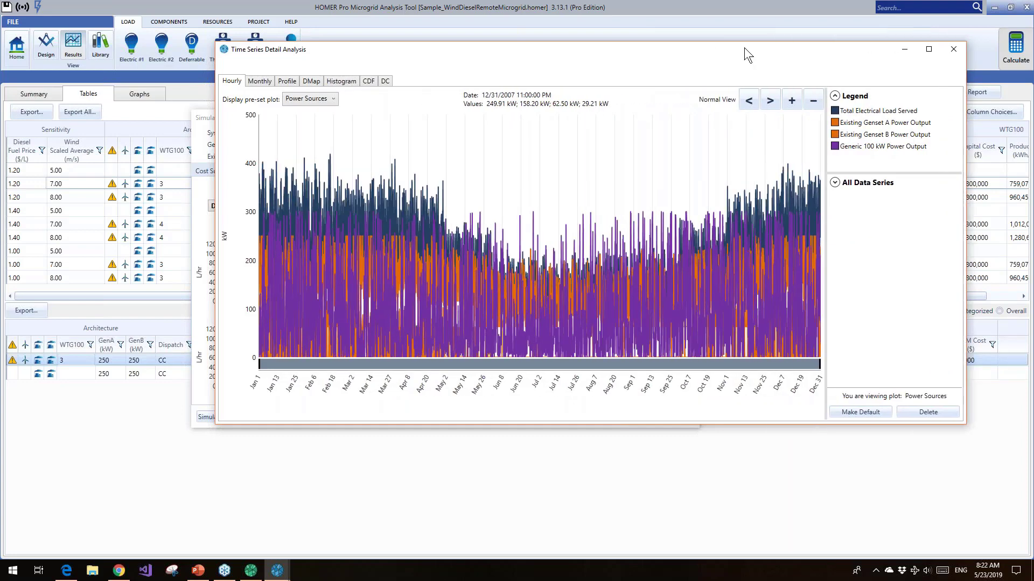
{"action": "left_click_drag", "start_coordinate": [744, 47], "coordinate": [621, 41]}
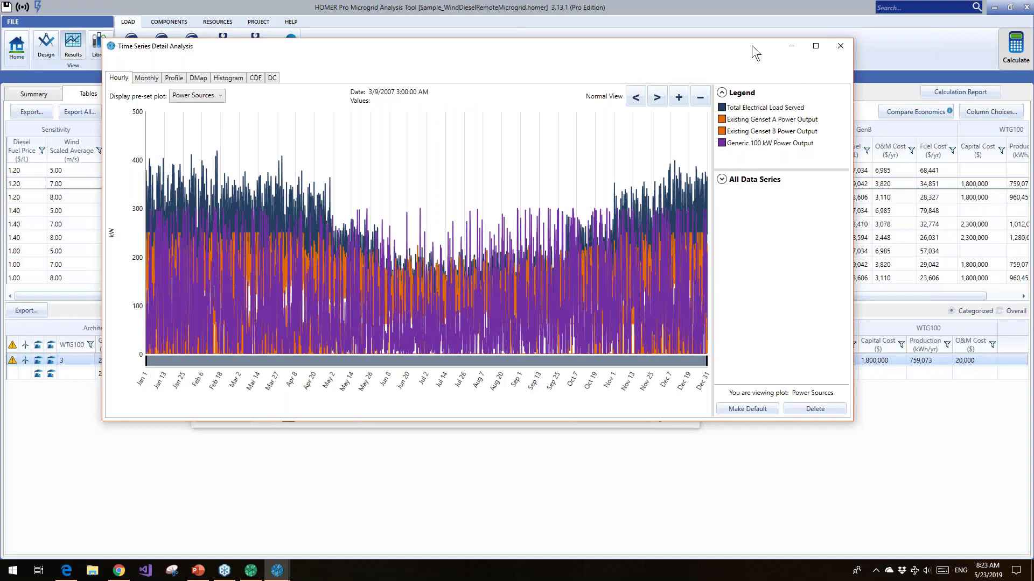
{"action": "left_click_drag", "start_coordinate": [751, 46], "coordinate": [739, 38]}
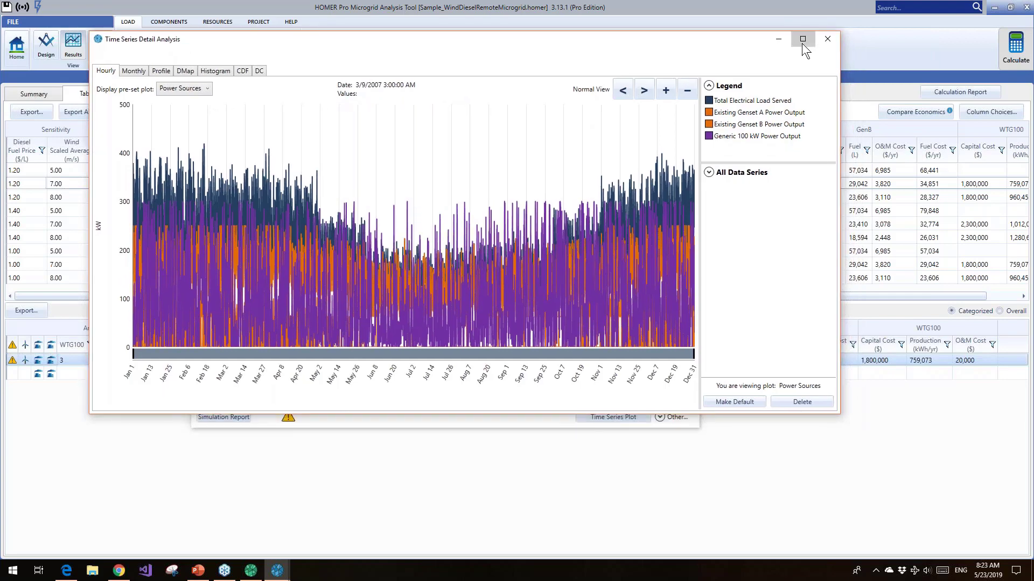
{"action": "left_click", "coordinate": [803, 43]}
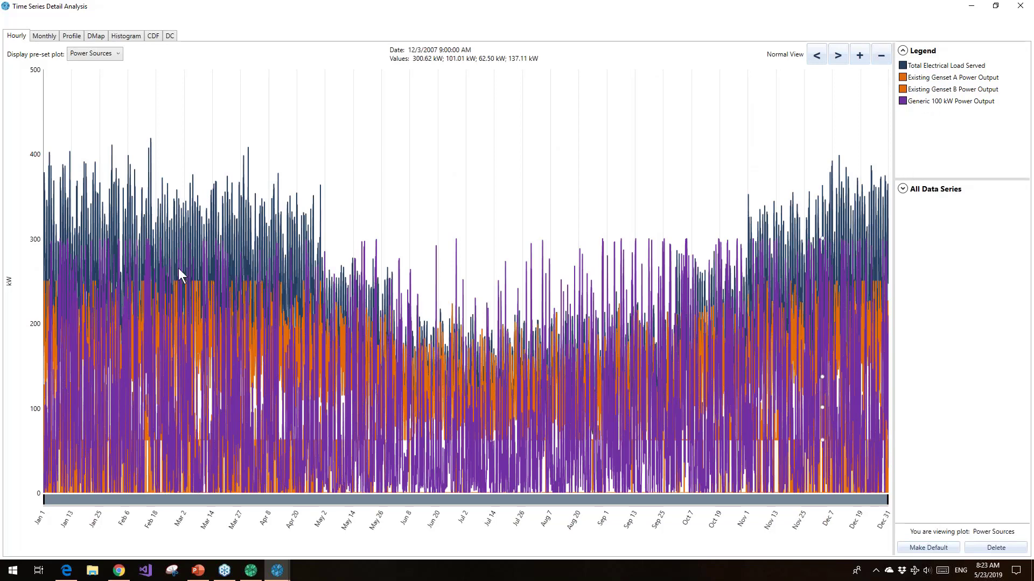
{"action": "left_click", "coordinate": [344, 341]}
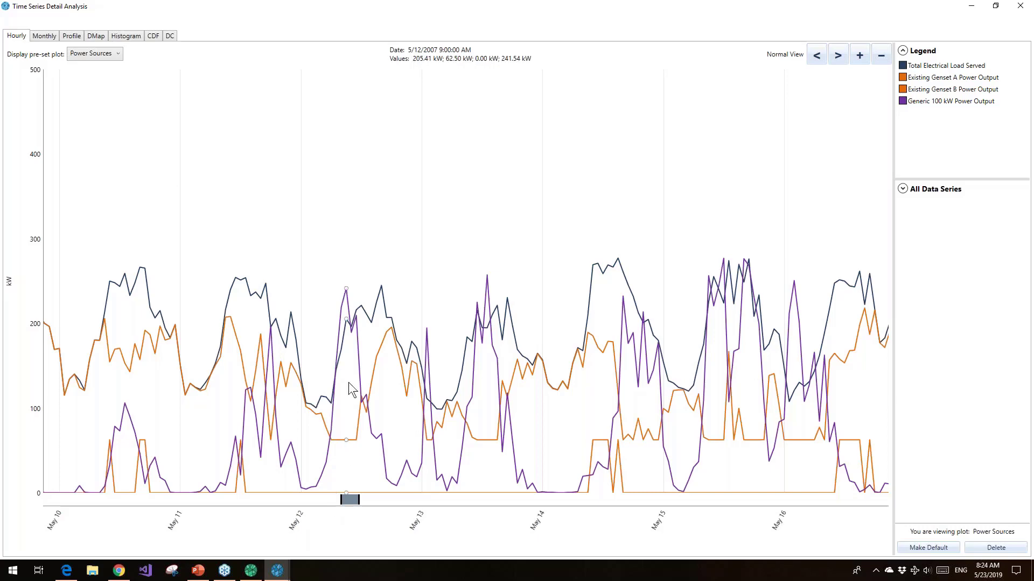
Expand the full list of data series and change the Existing Genset A Power Output line color to standard blue
{"action": "left_click", "coordinate": [905, 189]}
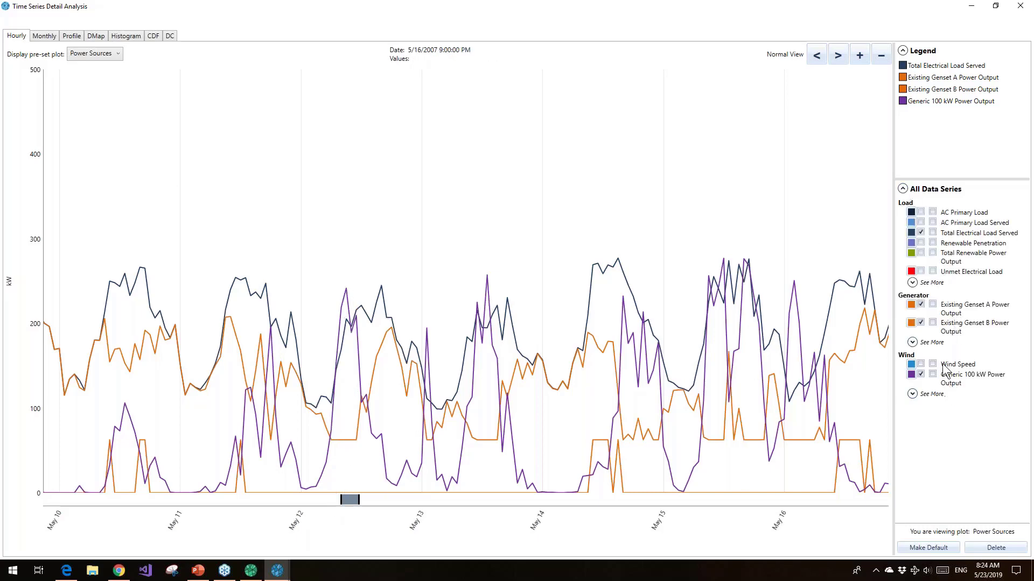
{"action": "left_click", "coordinate": [913, 306]}
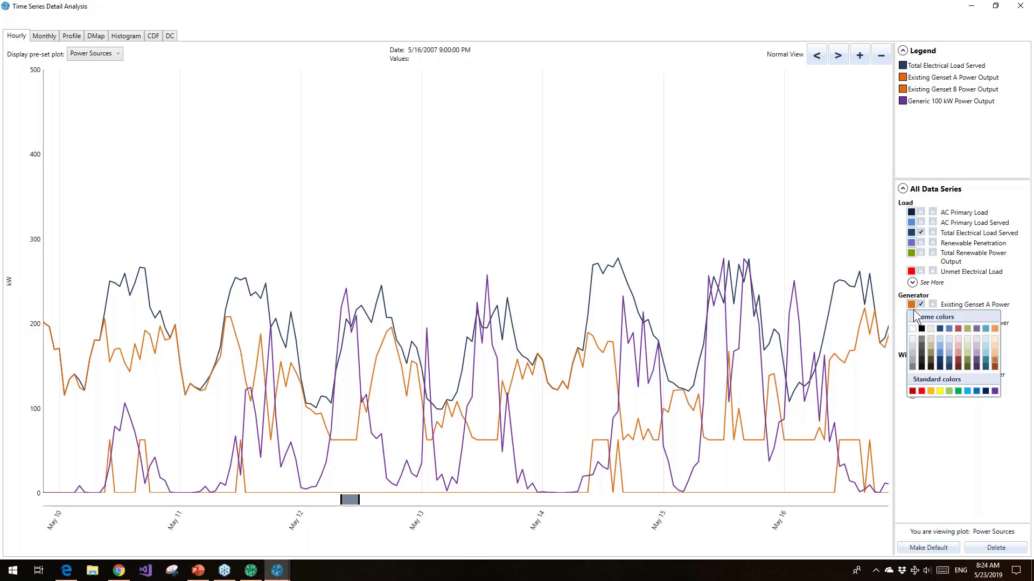
{"action": "left_click", "coordinate": [958, 360]}
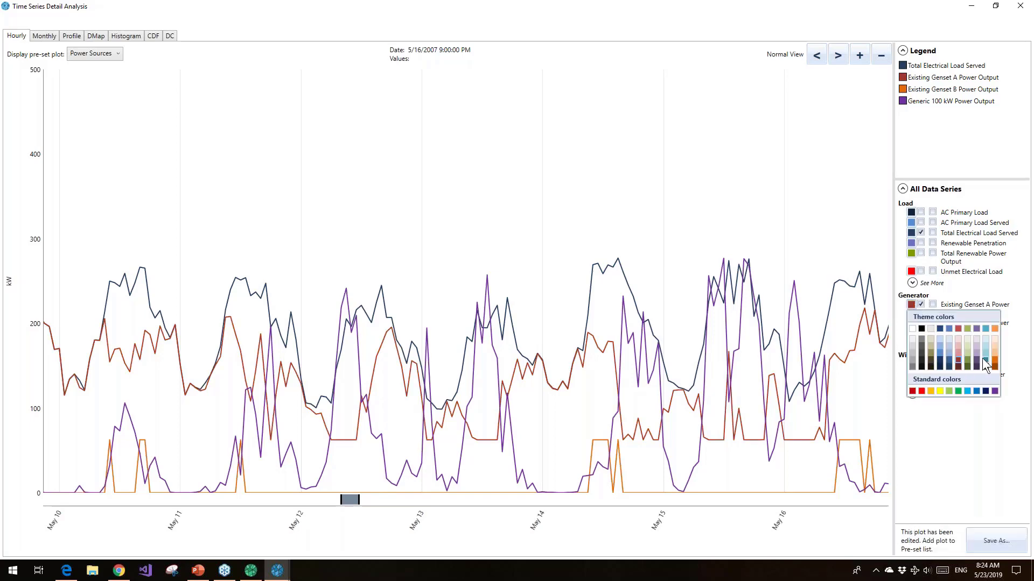
{"action": "left_click", "coordinate": [967, 391]}
{"action": "left_click", "coordinate": [977, 392]}
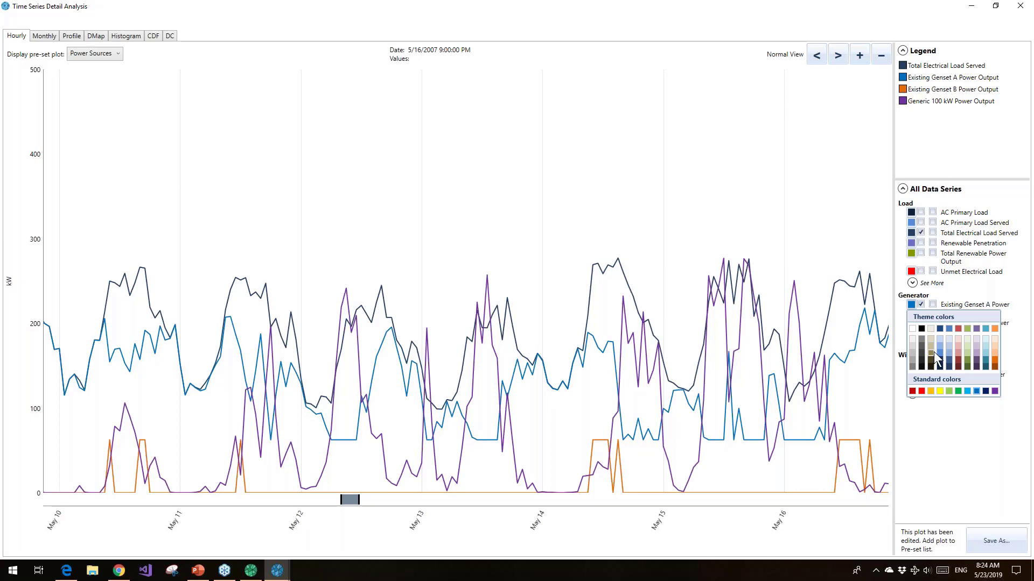
{"action": "left_click", "coordinate": [961, 448]}
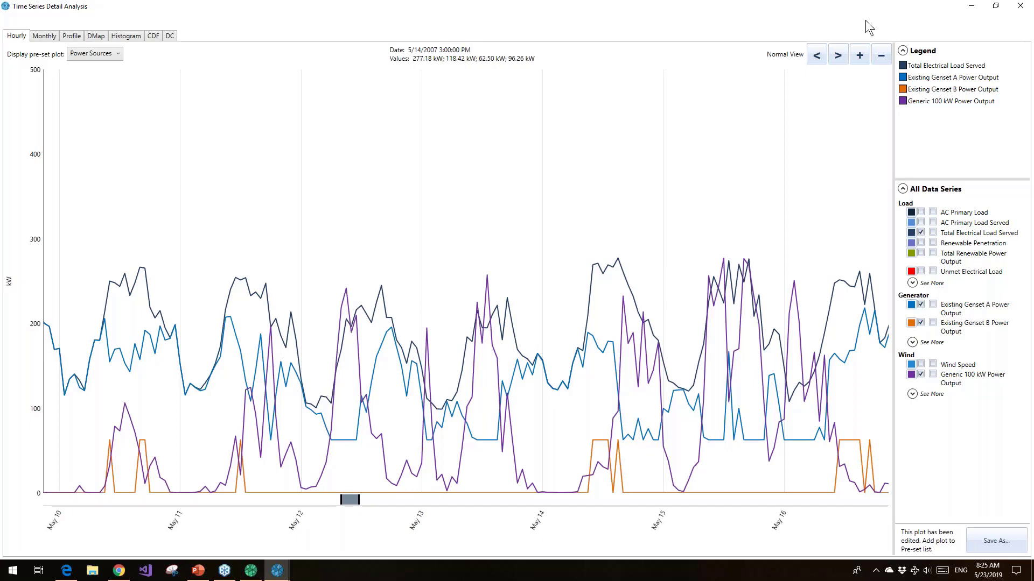
Review the monthly averages of Wind Speed and of AC Primary Load, including the January load statistics
{"action": "mouse_move", "coordinate": [251, 577]}
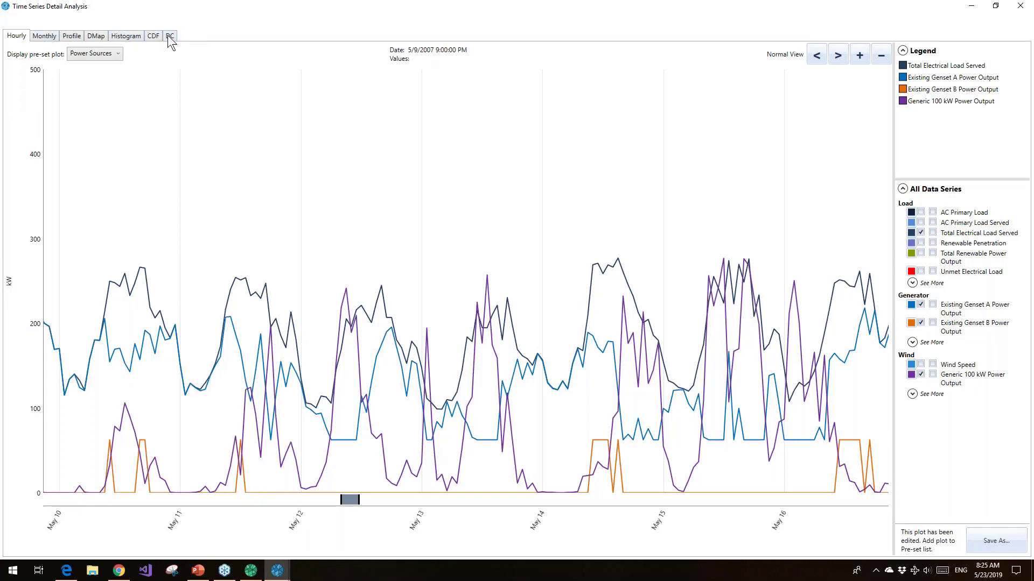
{"action": "left_click", "coordinate": [45, 36]}
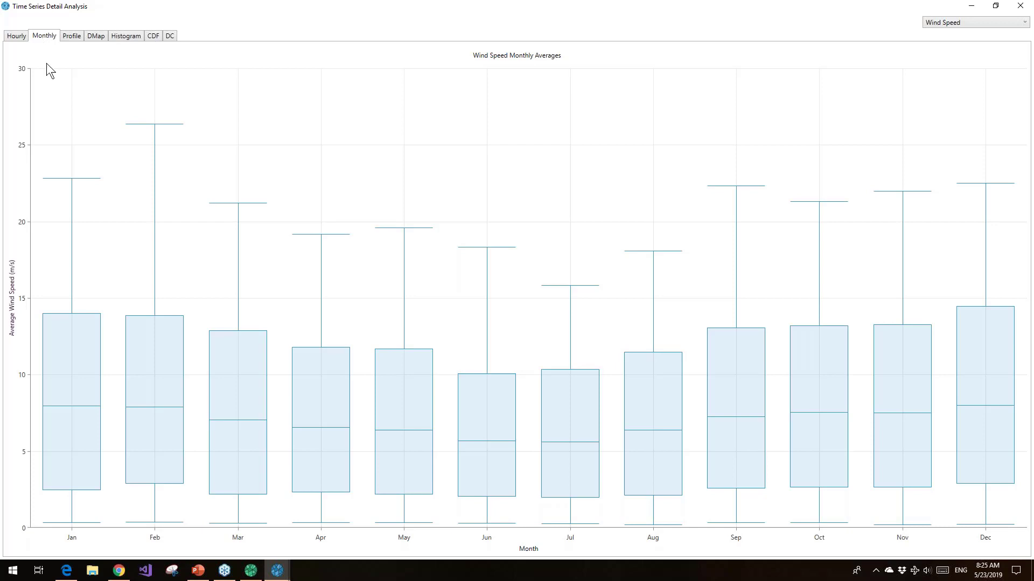
{"action": "mouse_move", "coordinate": [78, 410]}
{"action": "left_click", "coordinate": [1012, 24]}
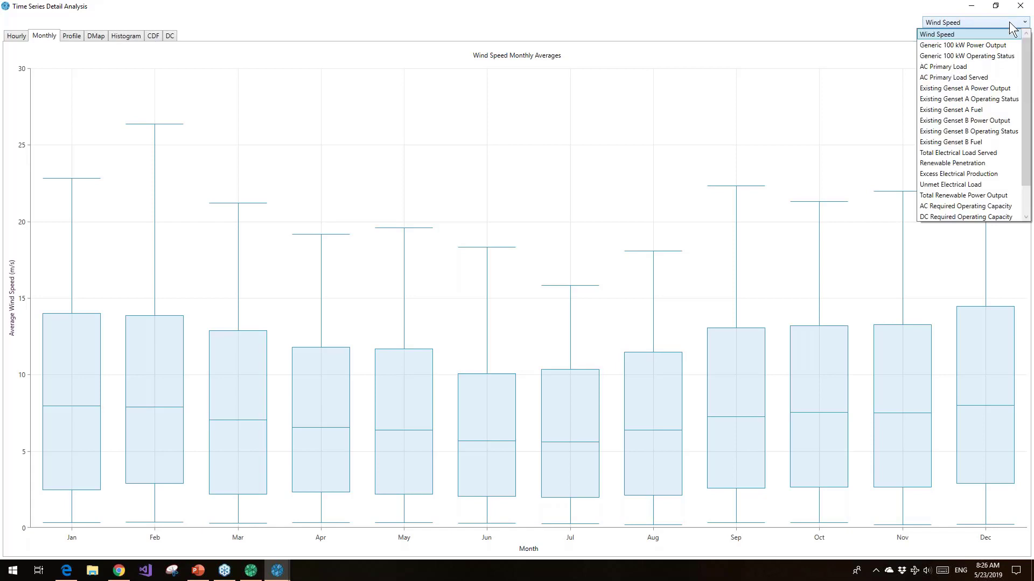
{"action": "left_click", "coordinate": [980, 66]}
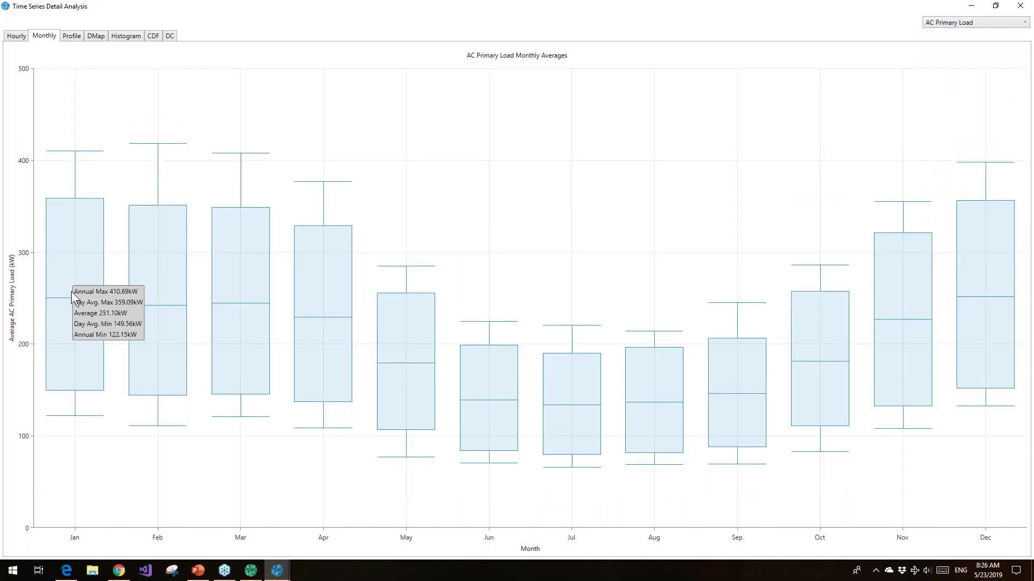
{"action": "mouse_move", "coordinate": [69, 296]}
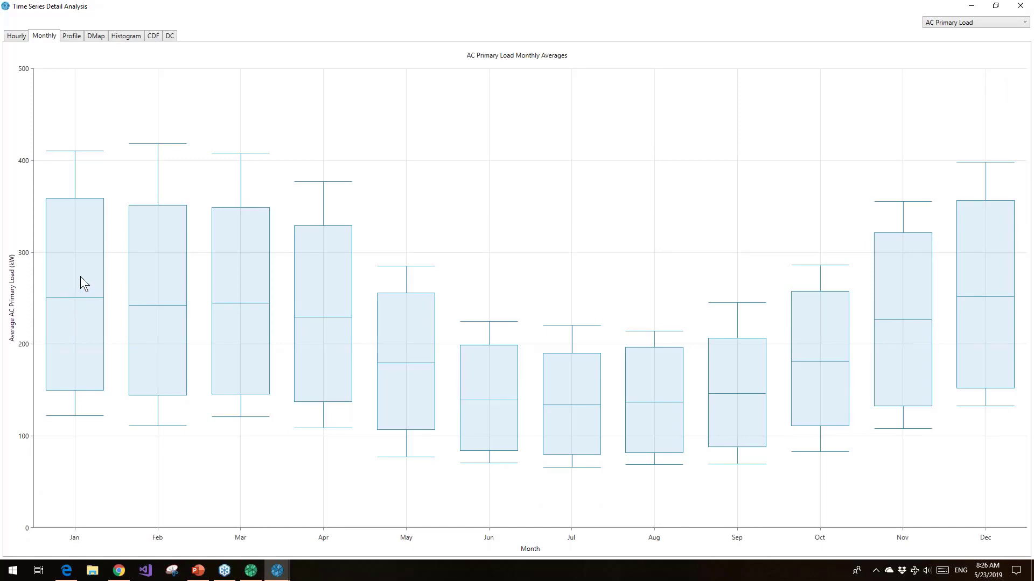
Review the AC Primary Load as daily profiles, a DMap heat map, a histogram and a cumulative frequency curve
{"action": "left_click", "coordinate": [71, 38]}
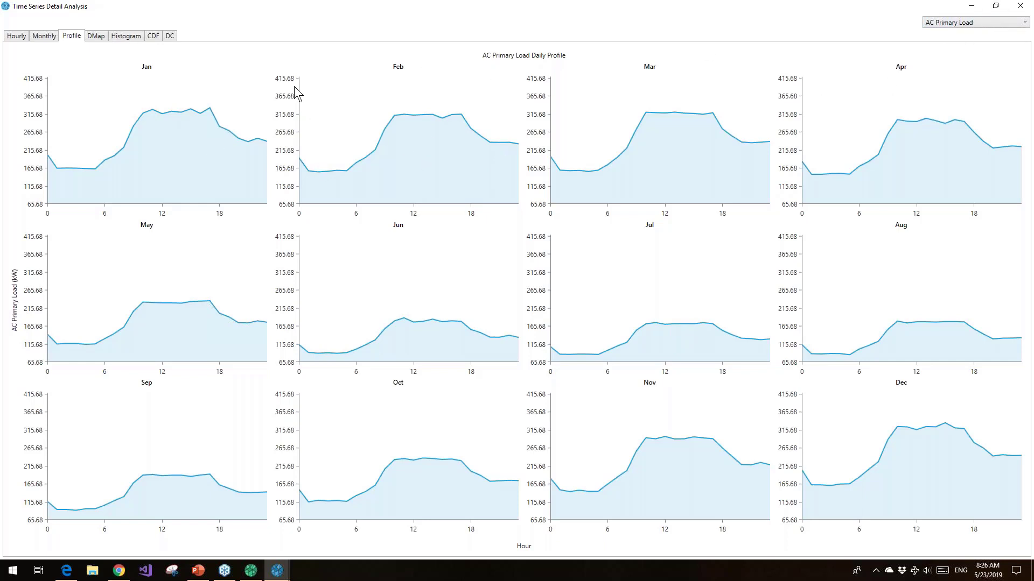
{"action": "left_click", "coordinate": [96, 37]}
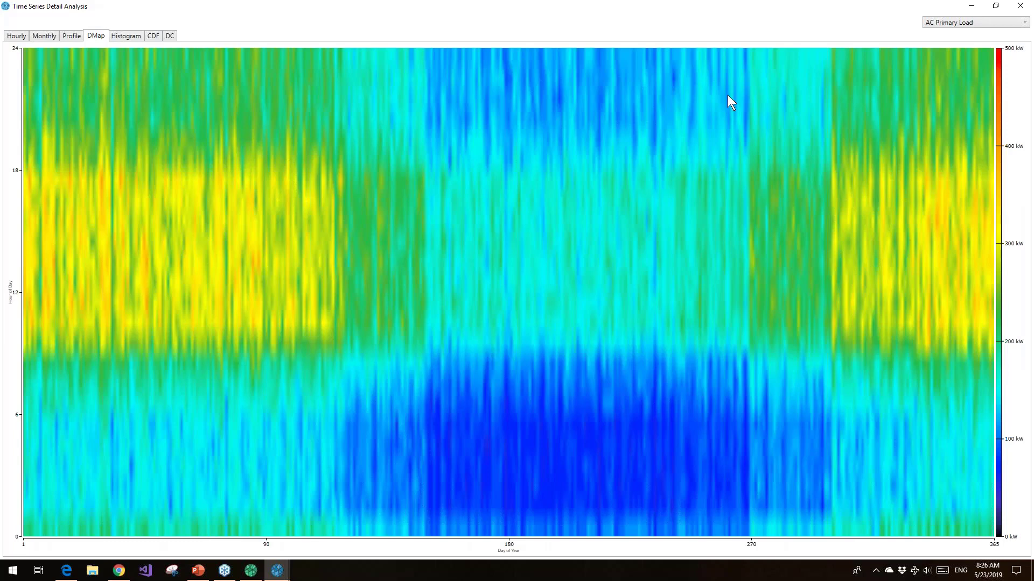
{"action": "left_click", "coordinate": [986, 23]}
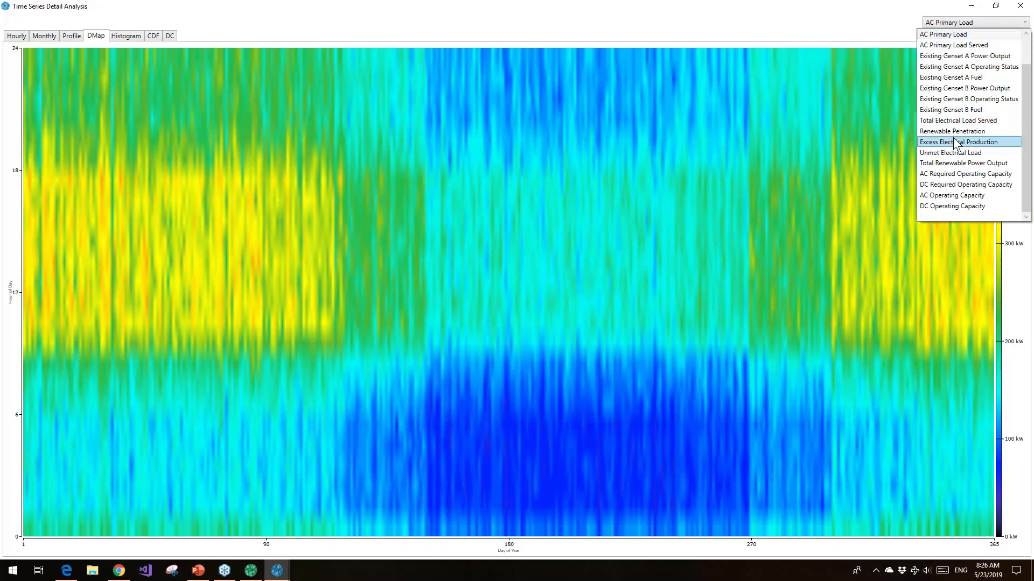
{"action": "left_click", "coordinate": [854, 23]}
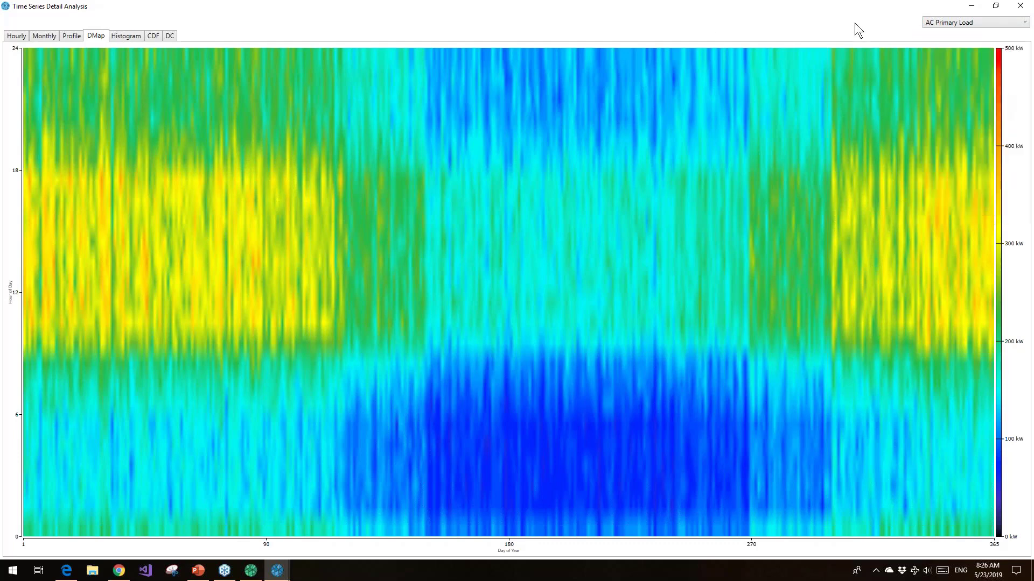
{"action": "left_click", "coordinate": [127, 39]}
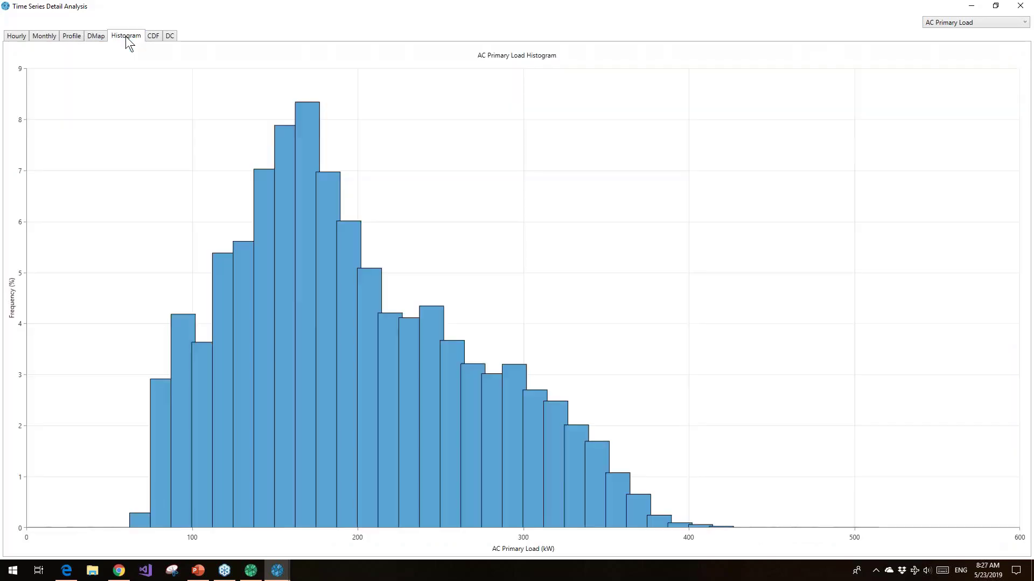
{"action": "left_click", "coordinate": [160, 37]}
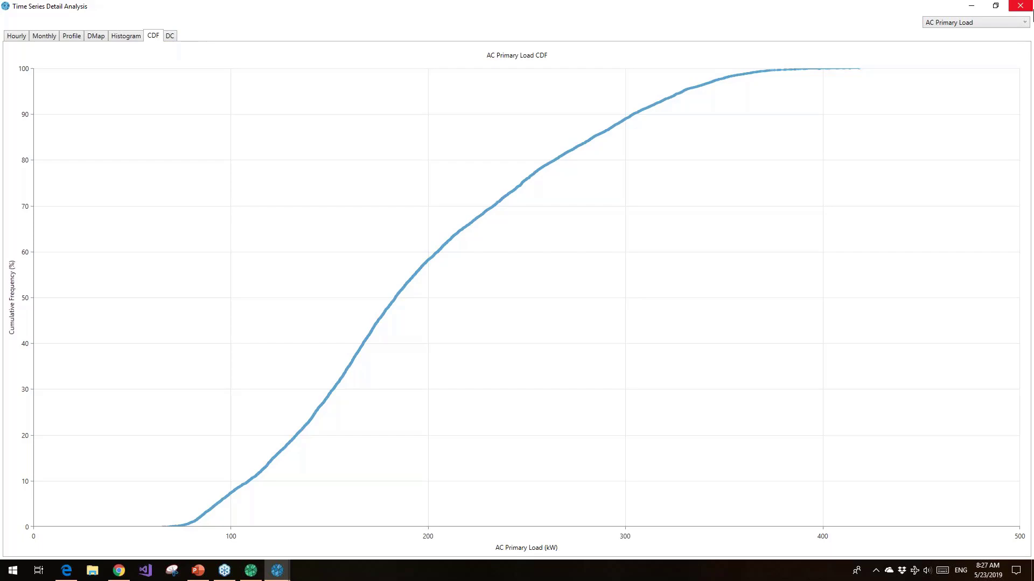
Close the time series analysis, move the Simulation Results window up, and open the Simulation Report settings in a taller window
{"action": "left_click", "coordinate": [1020, 5]}
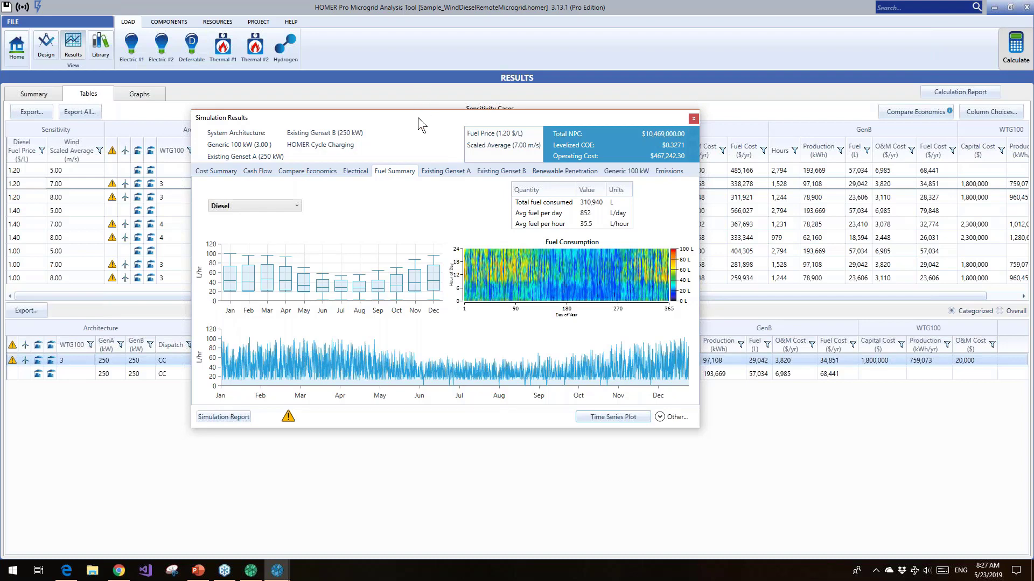
{"action": "left_click_drag", "start_coordinate": [417, 121], "coordinate": [429, 82]}
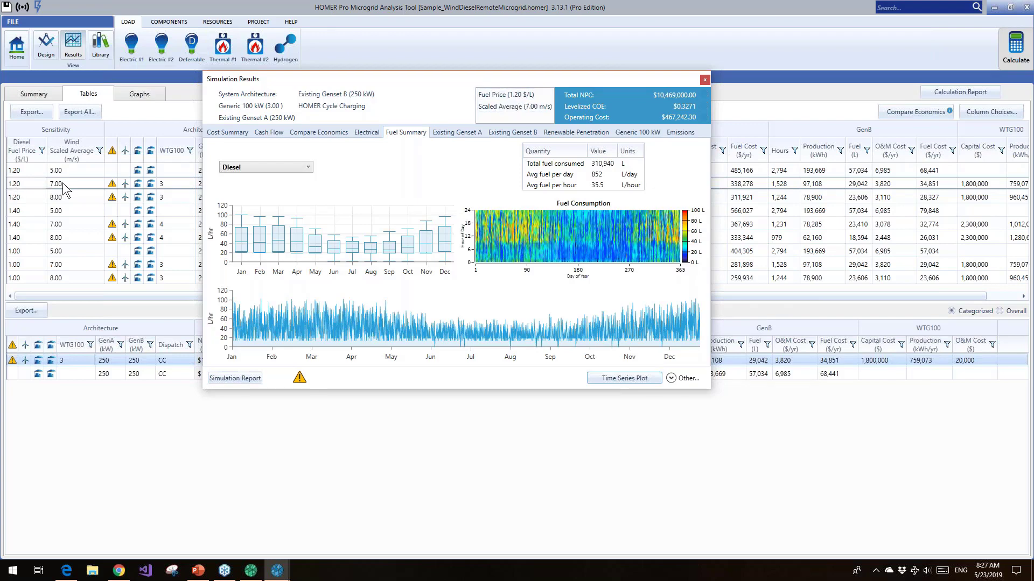
{"action": "left_click", "coordinate": [235, 379]}
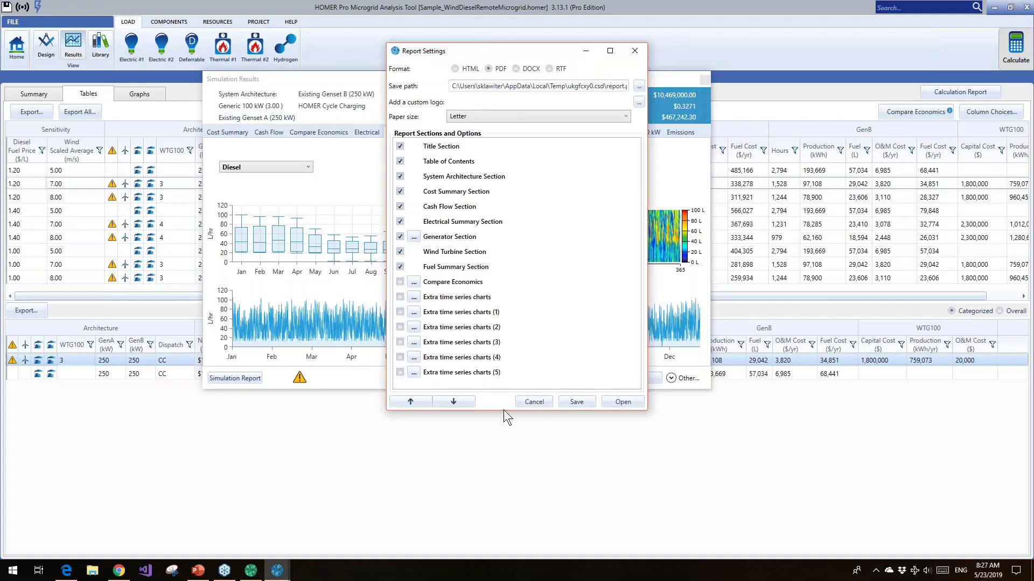
{"action": "left_click_drag", "start_coordinate": [505, 410], "coordinate": [512, 491]}
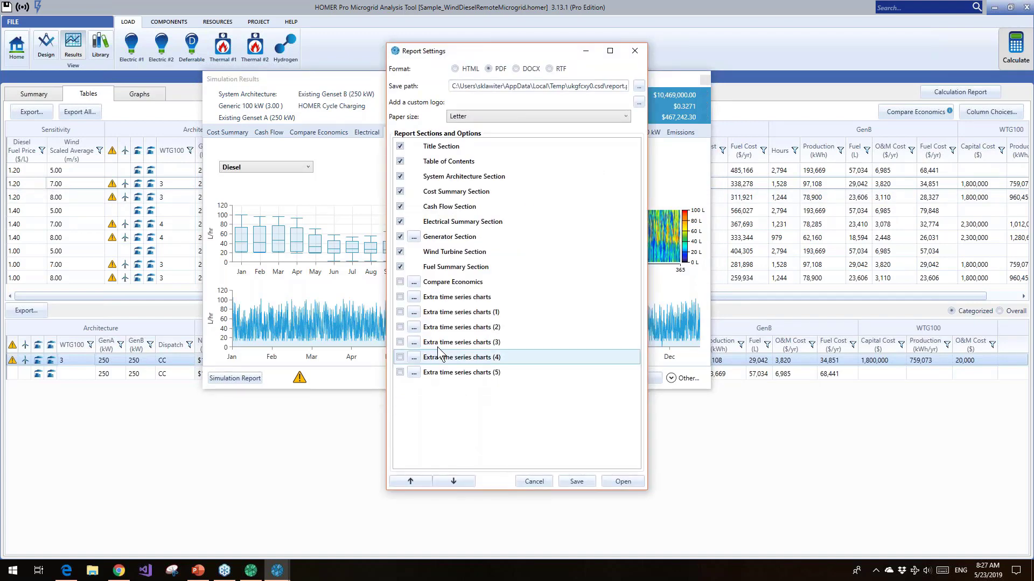
Try including the first extra time series chart in the report and browse its pre-set plots in the maximized plot designer
{"action": "left_click", "coordinate": [415, 298]}
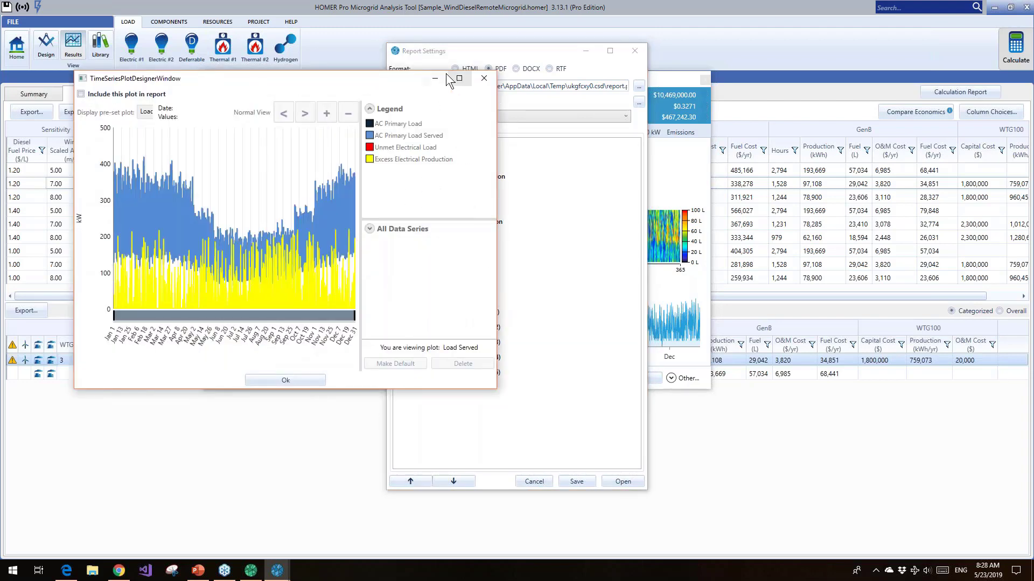
{"action": "left_click", "coordinate": [459, 78]}
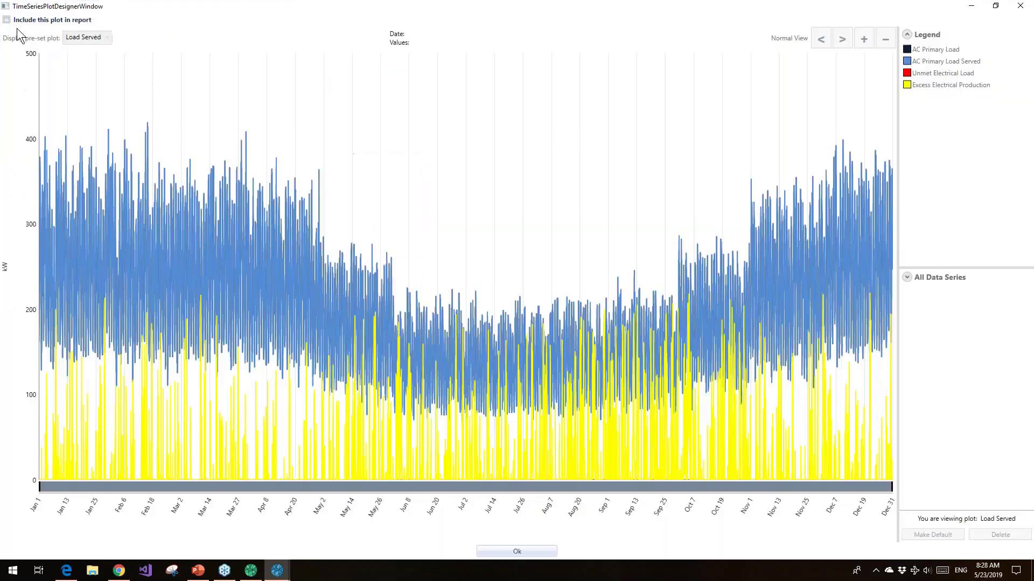
{"action": "left_click", "coordinate": [6, 20]}
{"action": "left_click", "coordinate": [103, 38]}
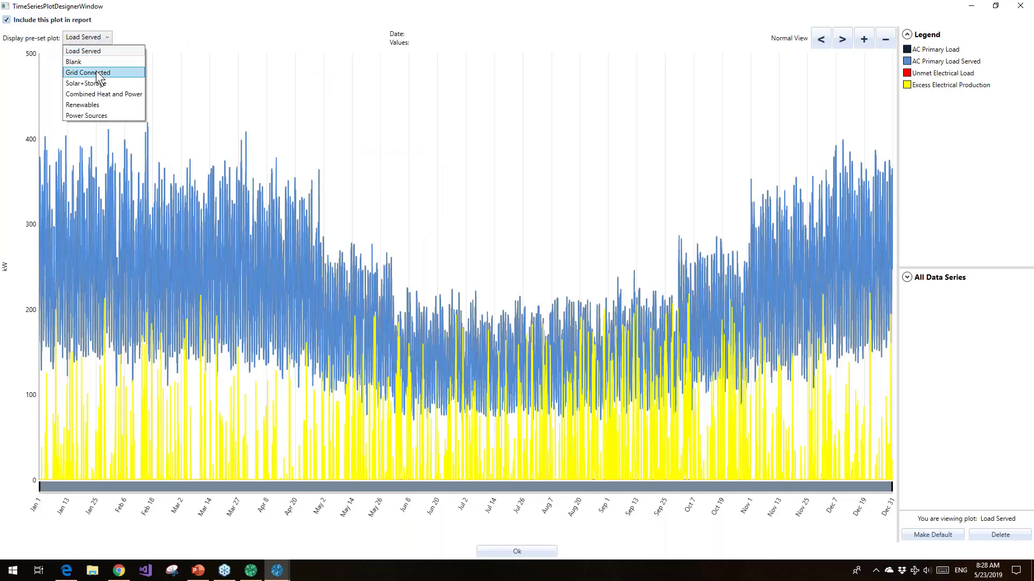
{"action": "left_click", "coordinate": [95, 112]}
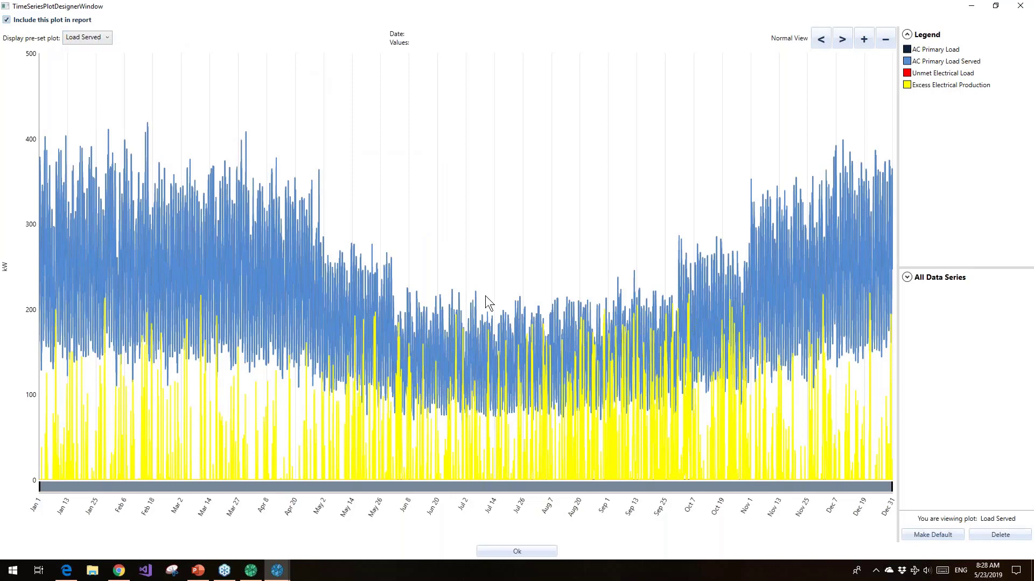
{"action": "key", "text": "Escape"}
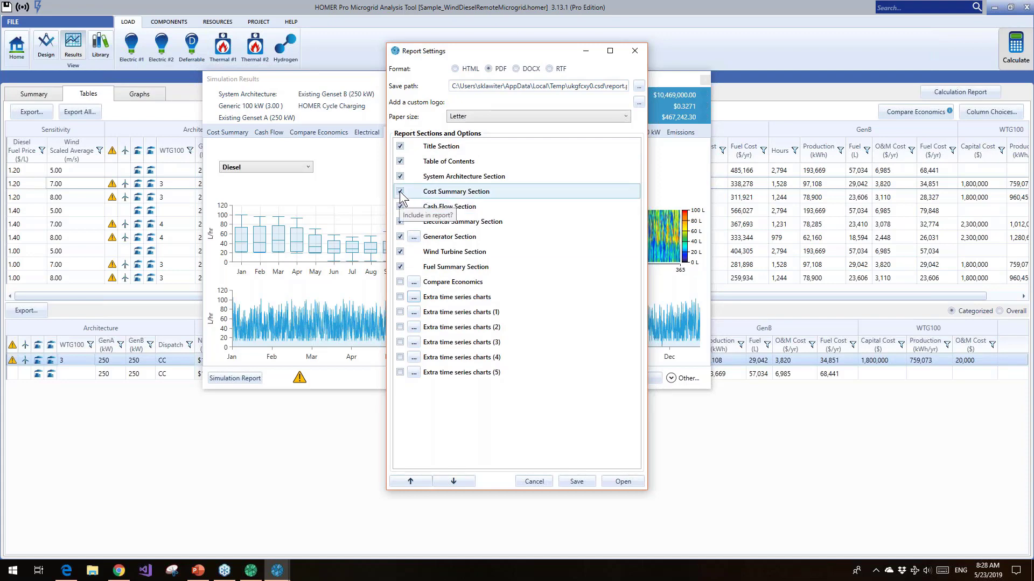
Generate and open the PDF simulation report, and review its title page, sensitivity values, table of contents and System Architecture section
{"action": "left_click", "coordinate": [619, 484]}
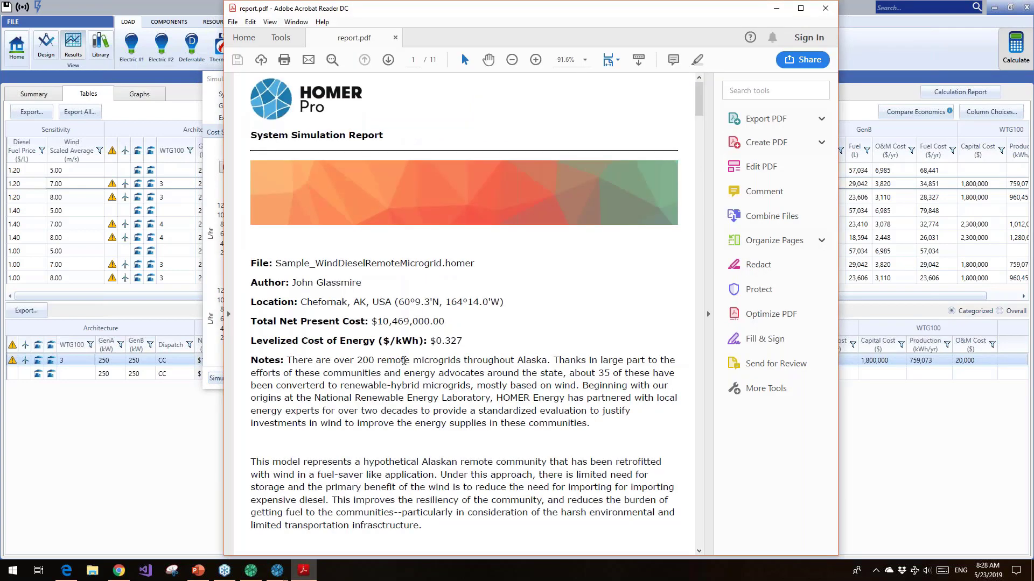
{"action": "scroll", "coordinate": [408, 364], "scroll_direction": "down", "scroll_amount": 1}
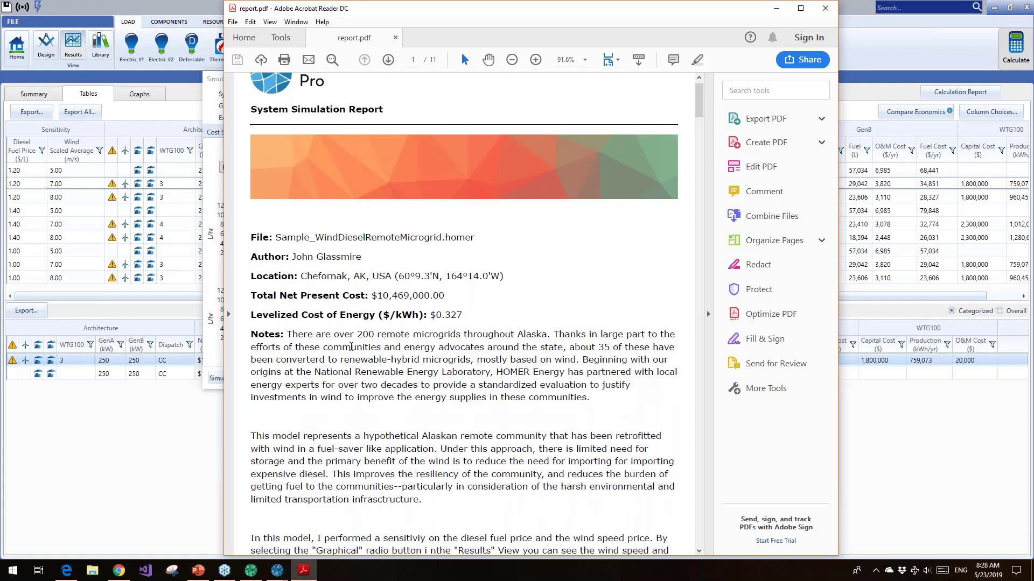
{"action": "scroll", "coordinate": [352, 349], "scroll_direction": "down", "scroll_amount": 4}
{"action": "scroll", "coordinate": [352, 348], "scroll_direction": "down", "scroll_amount": 5}
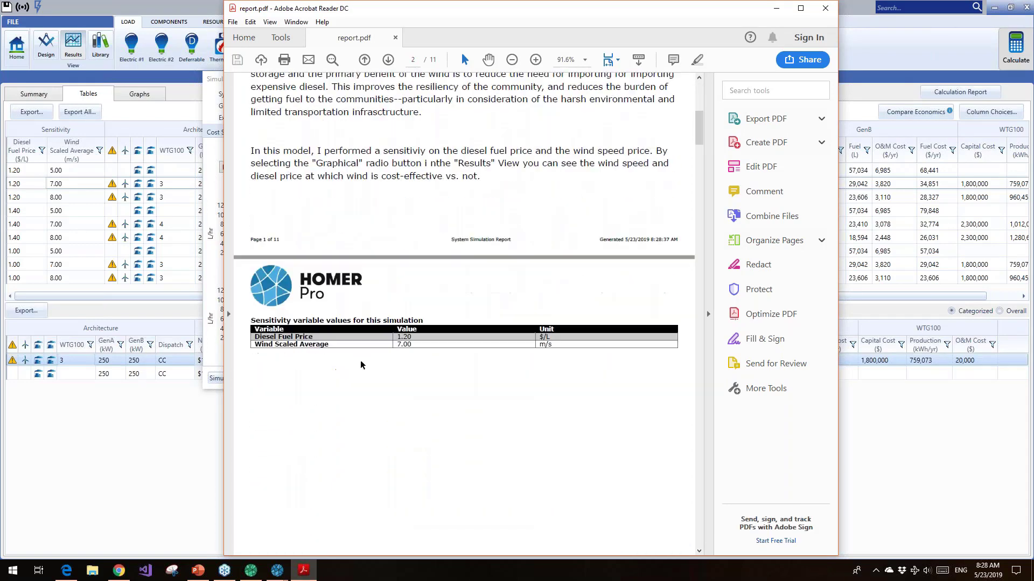
{"action": "scroll", "coordinate": [385, 369], "scroll_direction": "down", "scroll_amount": 5}
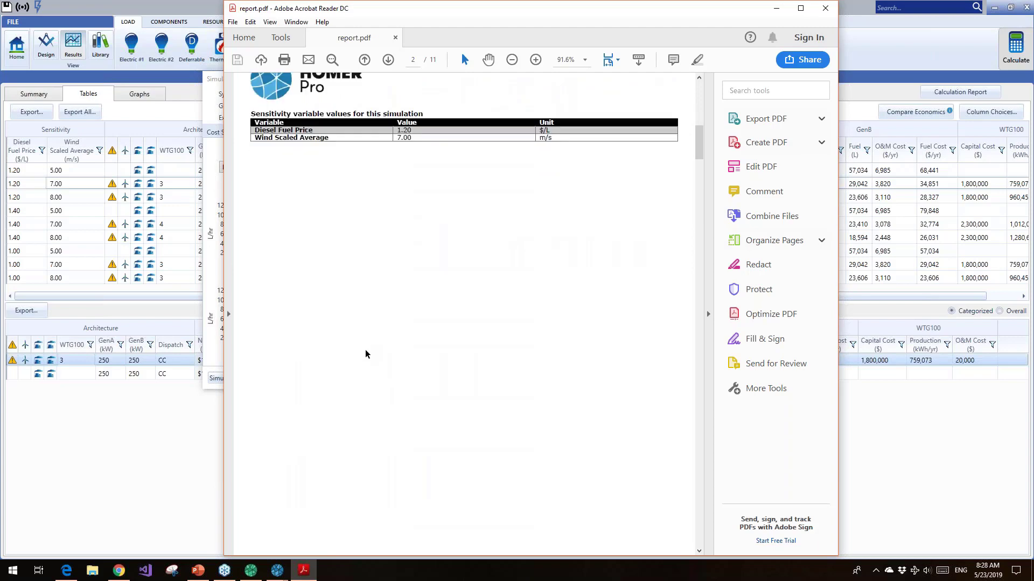
{"action": "scroll", "coordinate": [366, 355], "scroll_direction": "down", "scroll_amount": 9}
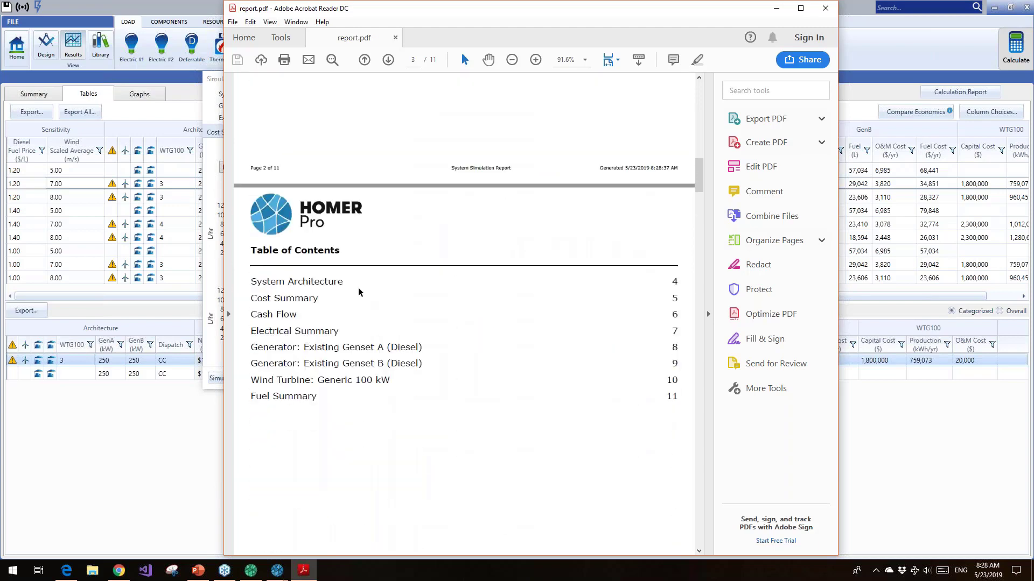
{"action": "scroll", "coordinate": [354, 311], "scroll_direction": "down", "scroll_amount": 6}
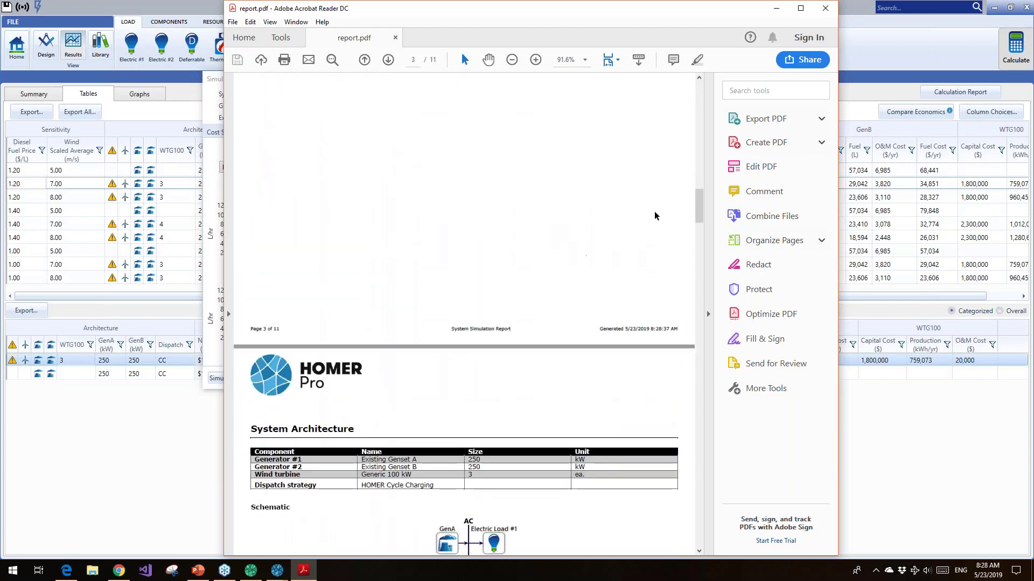
{"action": "scroll", "coordinate": [616, 279], "scroll_direction": "down", "scroll_amount": 5}
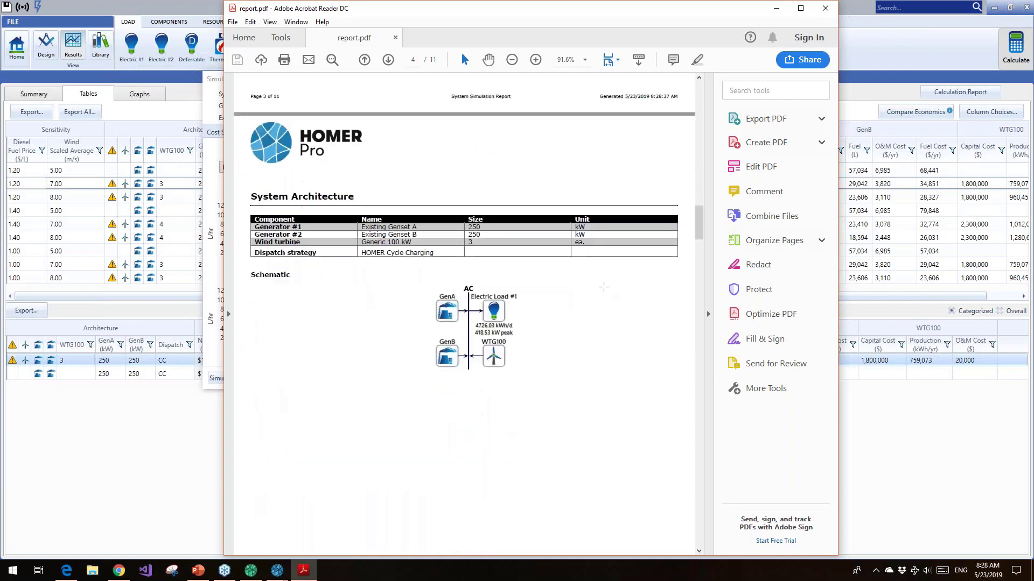
Review the report's Cost Summary, cash flow, Electrical Summary and Existing Genset A generator pages
{"action": "scroll", "coordinate": [511, 308], "scroll_direction": "down", "scroll_amount": 7}
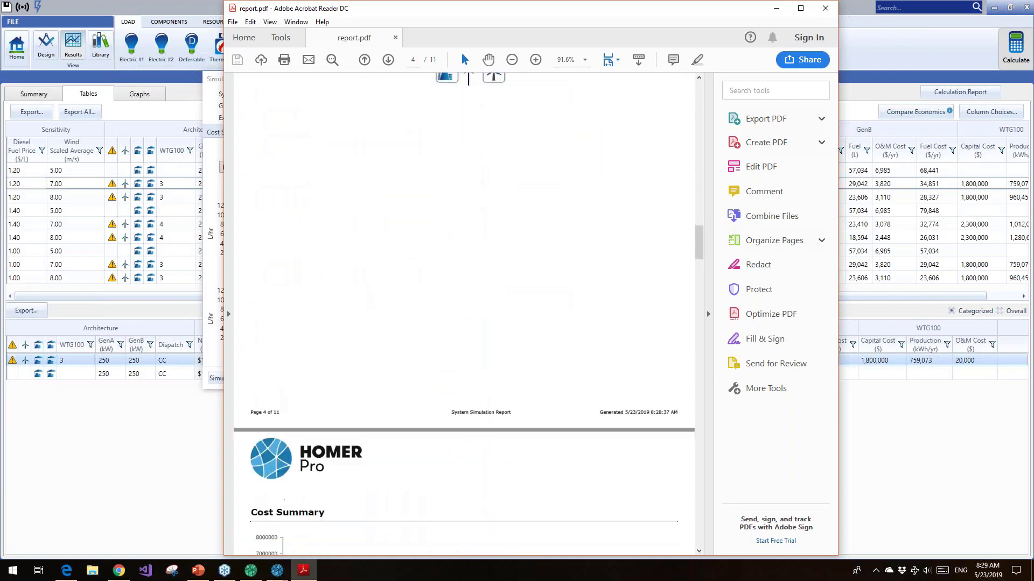
{"action": "scroll", "coordinate": [560, 306], "scroll_direction": "down", "scroll_amount": 11}
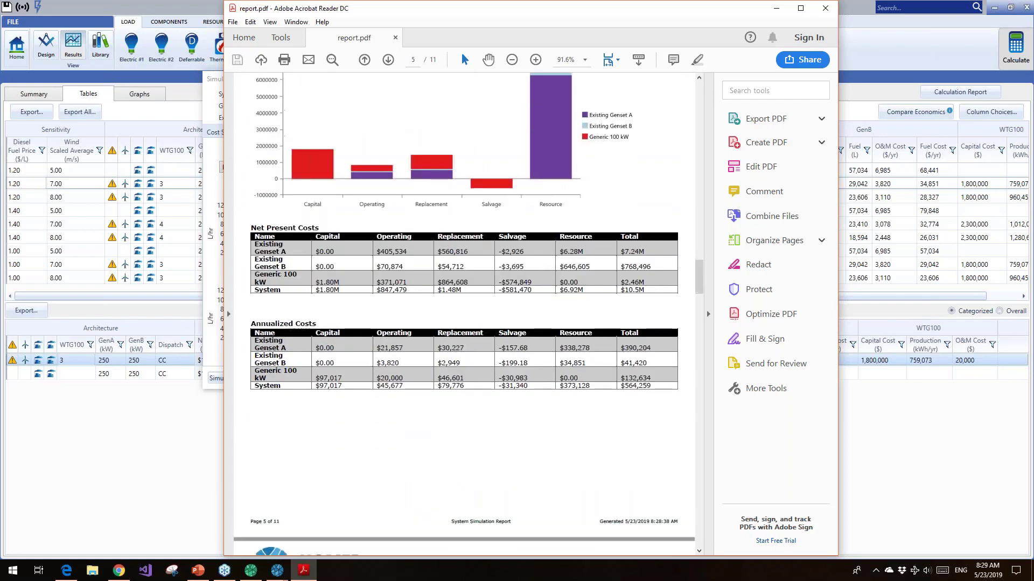
{"action": "scroll", "coordinate": [561, 312], "scroll_direction": "down", "scroll_amount": 10}
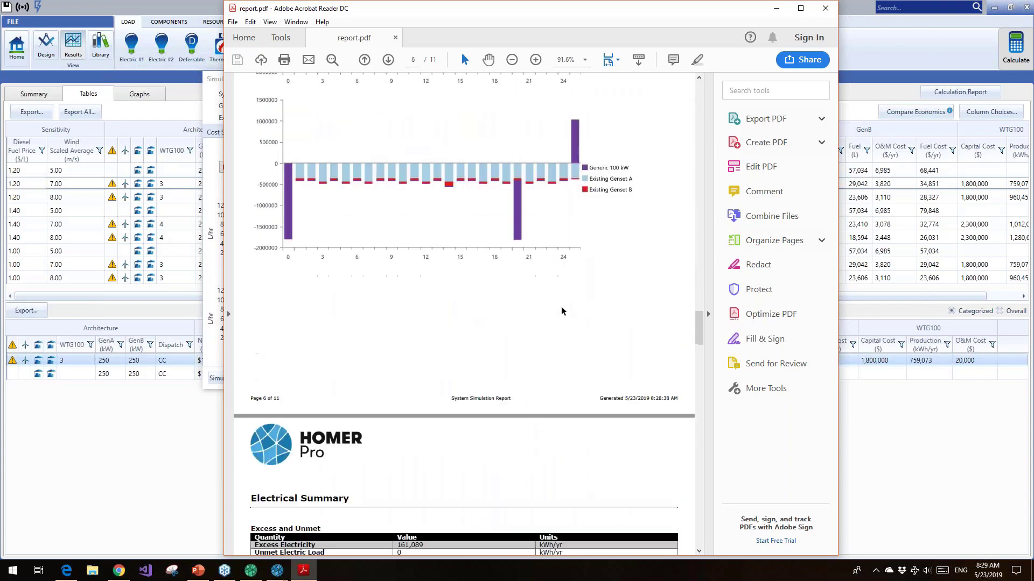
{"action": "scroll", "coordinate": [562, 312], "scroll_direction": "down", "scroll_amount": 9}
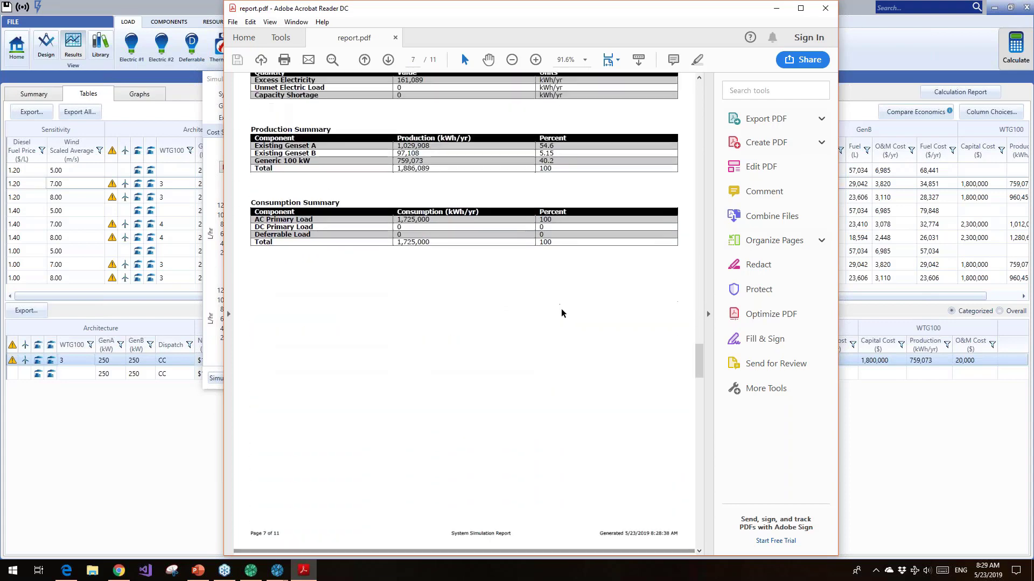
{"action": "scroll", "coordinate": [562, 310], "scroll_direction": "down", "scroll_amount": 6}
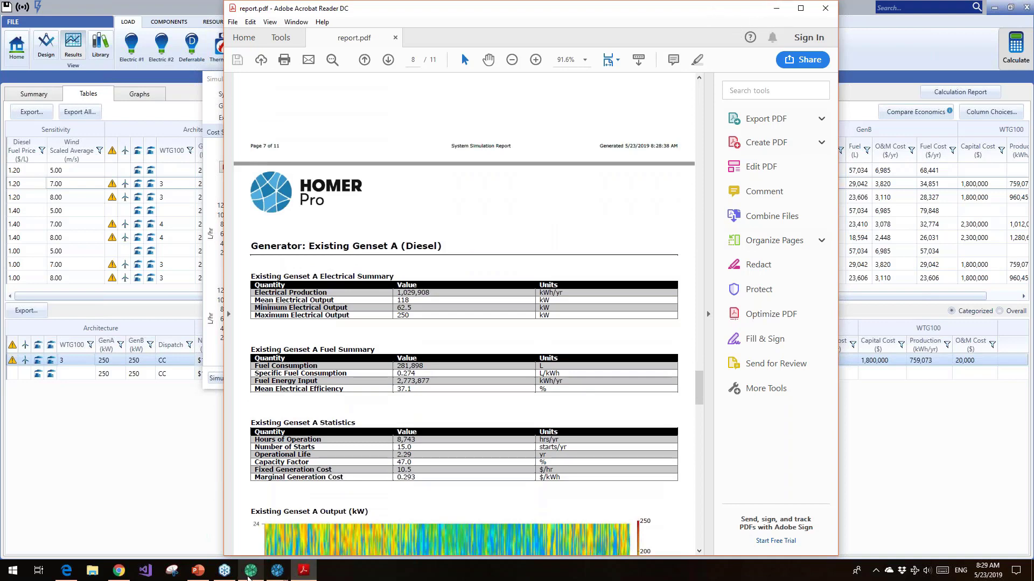
Switch to HOMER Grid and open the detailed simulation results for the system with 500 kW PV and 200 LI ASM storage
{"action": "left_click", "coordinate": [249, 577]}
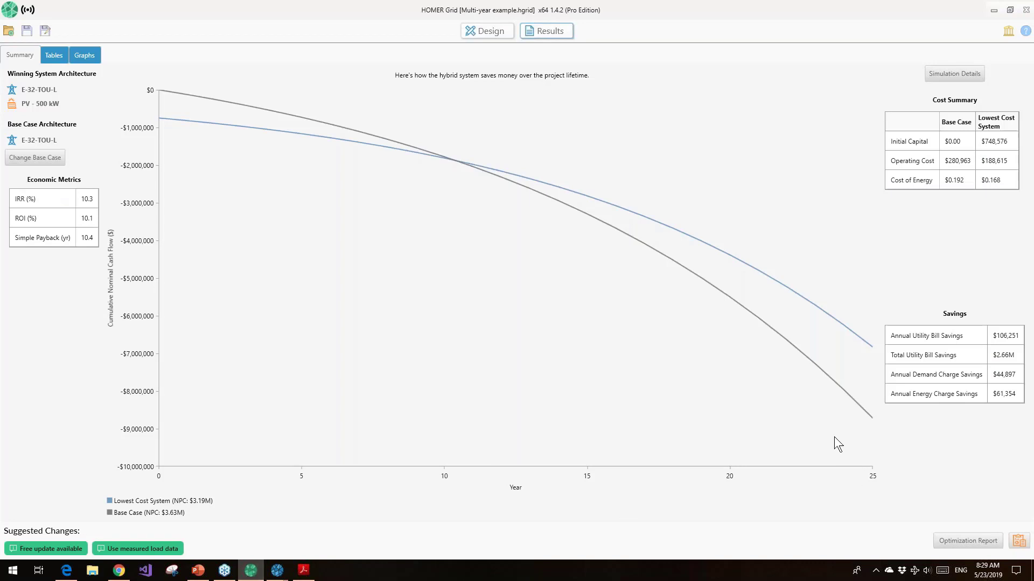
{"action": "left_click", "coordinate": [53, 53]}
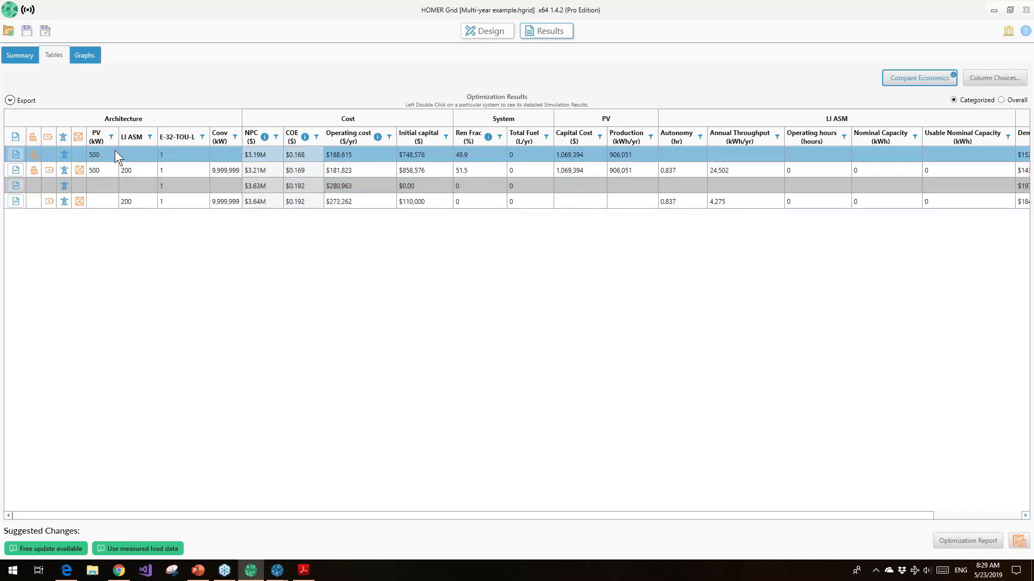
{"action": "double_click", "coordinate": [106, 170]}
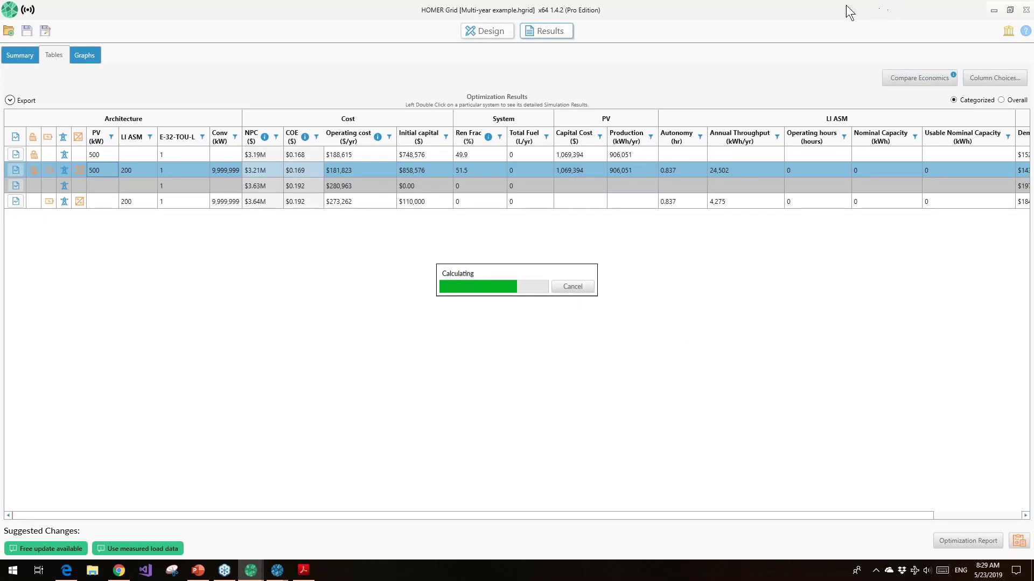
Switch to PowerPoint and start the slide show from slide 10, "Need Help with Your Modeling?"
{"action": "left_click", "coordinate": [199, 572]}
{"action": "scroll", "coordinate": [65, 447], "scroll_direction": "down", "scroll_amount": 2}
{"action": "scroll", "coordinate": [65, 447], "scroll_direction": "down", "scroll_amount": 3}
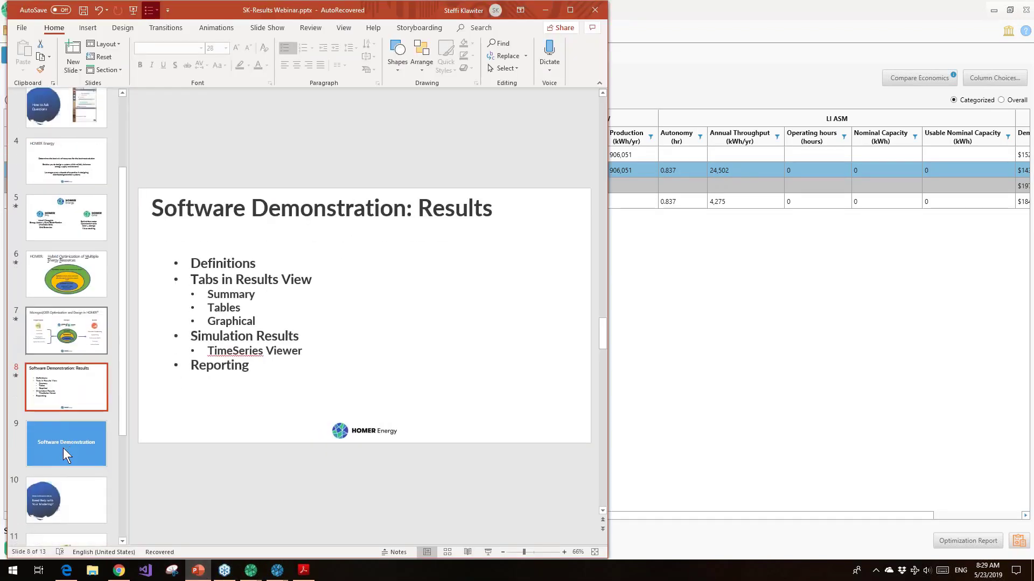
{"action": "left_click", "coordinate": [75, 401]}
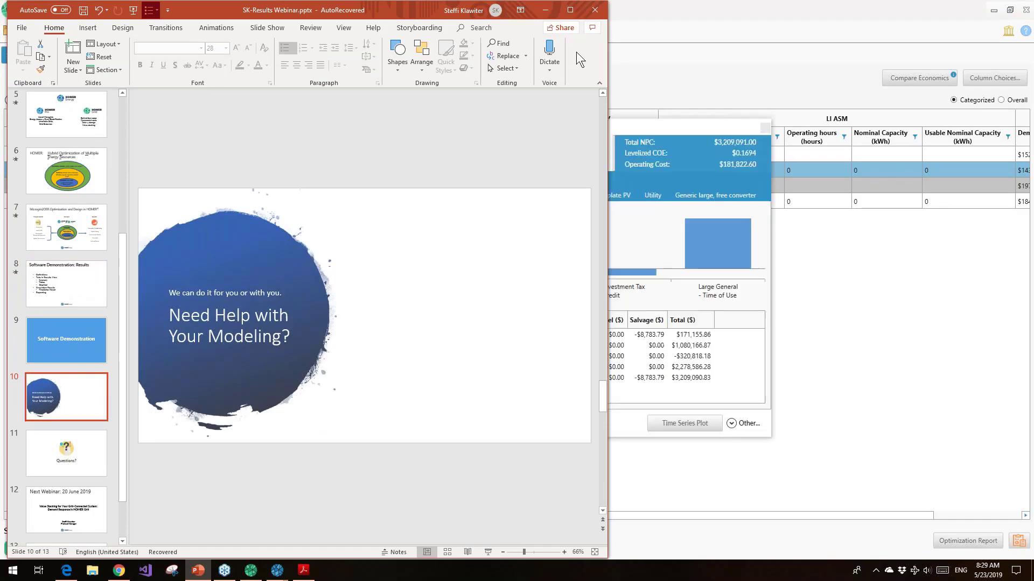
{"action": "left_click", "coordinate": [487, 552]}
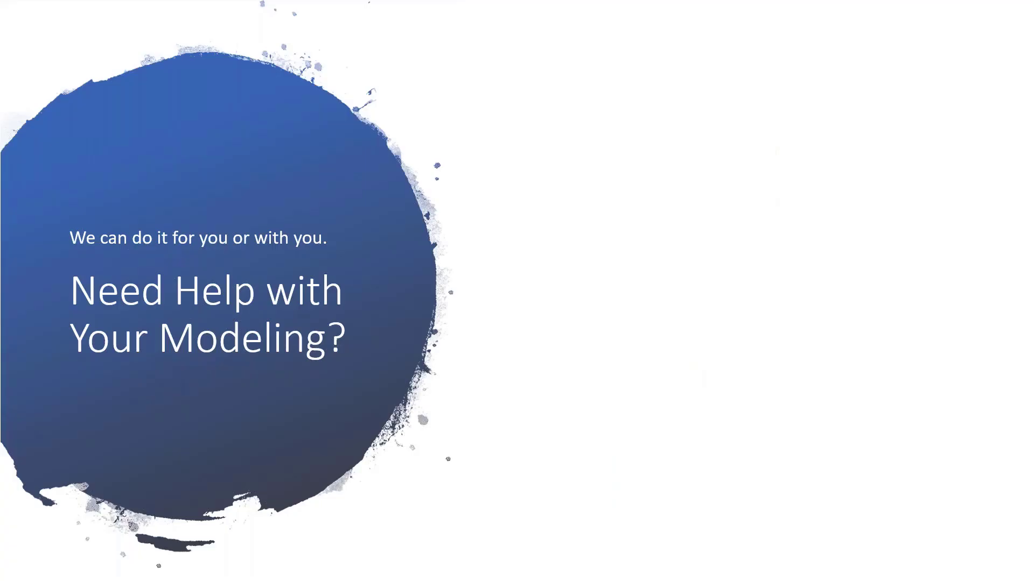
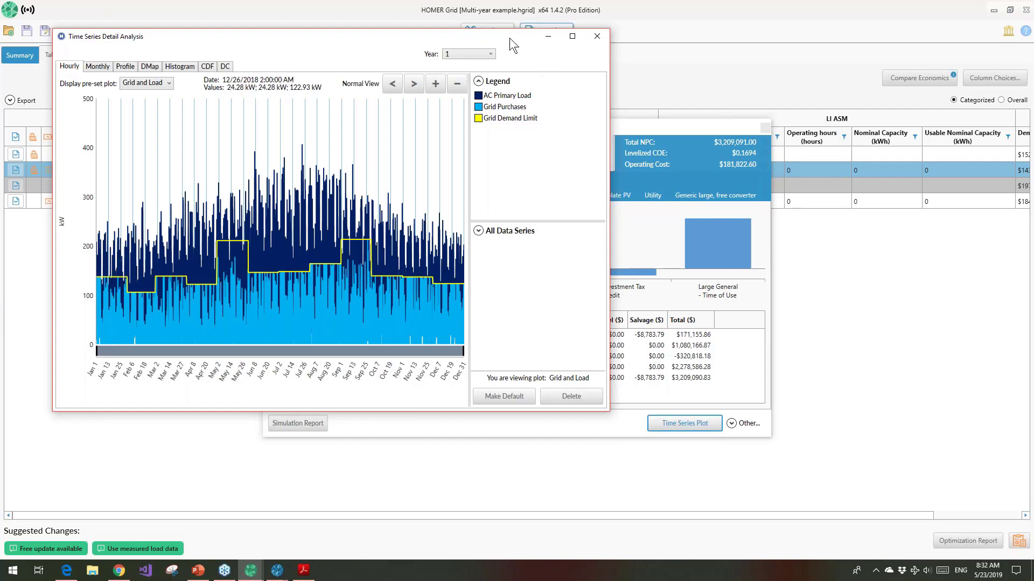
Maximize the Grid and Load time series plot and open the dispatch log for January 17 at 18:00
{"action": "left_click", "coordinate": [572, 36]}
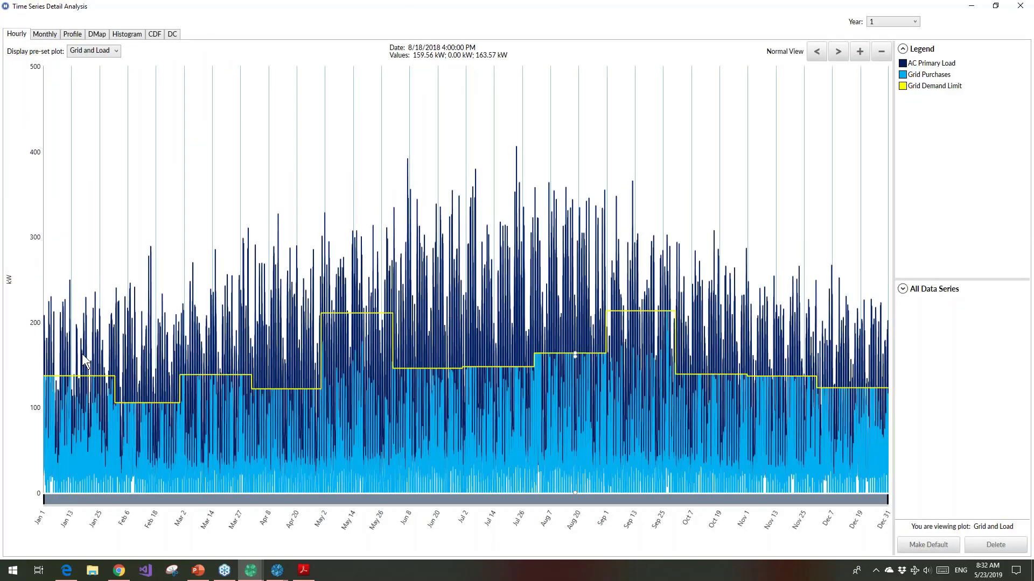
{"action": "right_click", "coordinate": [84, 358]}
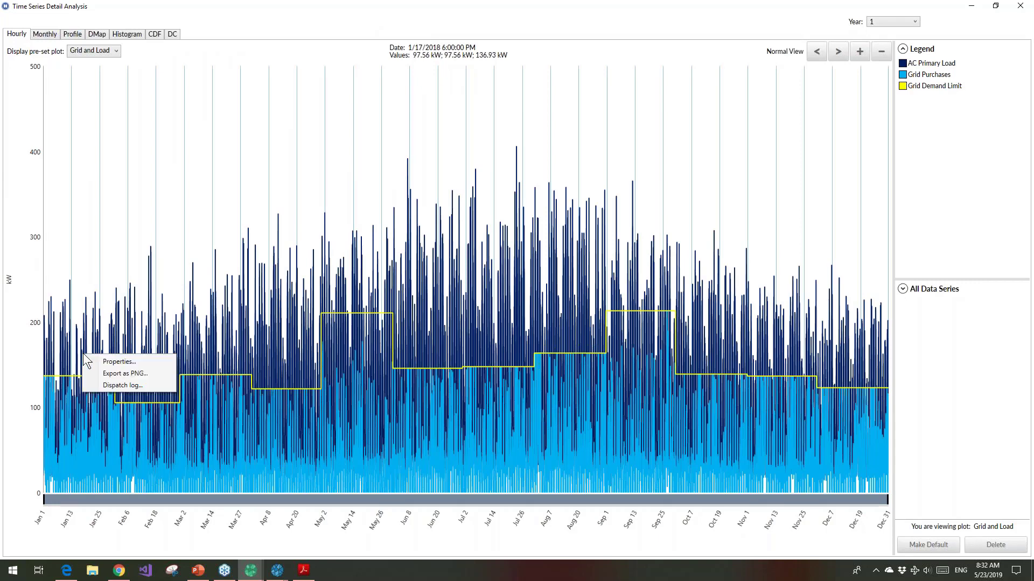
{"action": "left_click", "coordinate": [96, 384]}
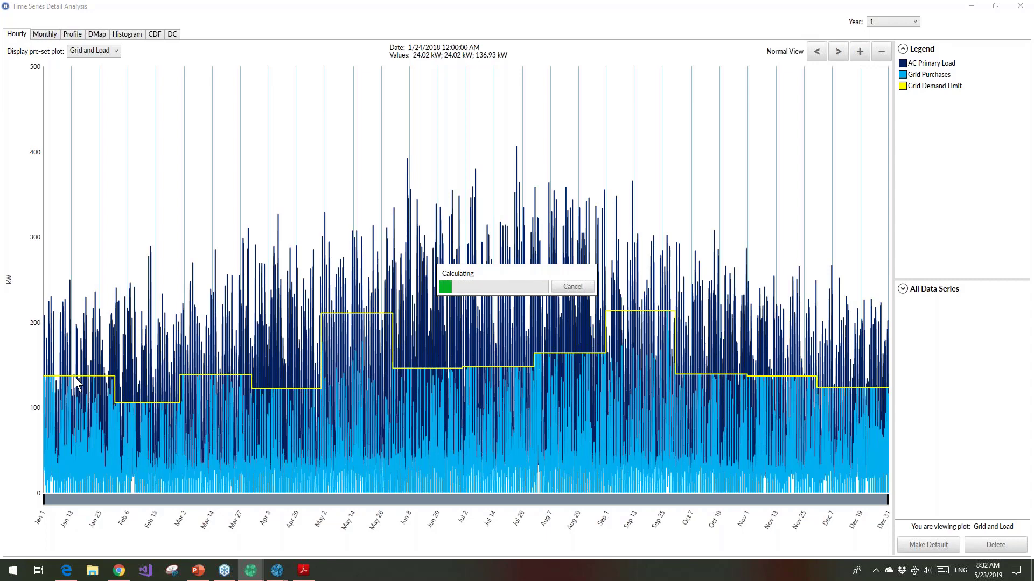
{"action": "mouse_move", "coordinate": [252, 576]}
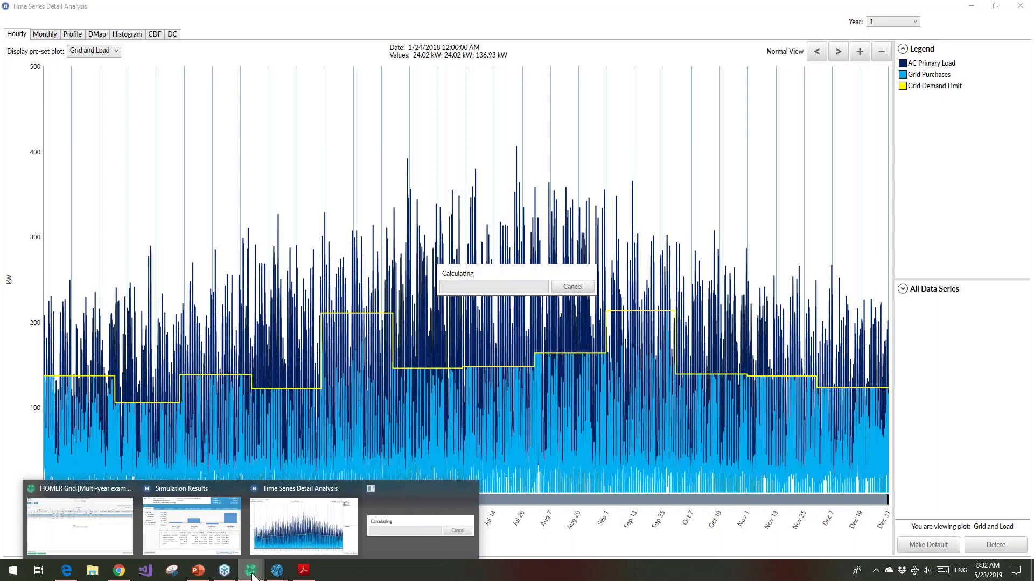
{"action": "left_click", "coordinate": [111, 519]}
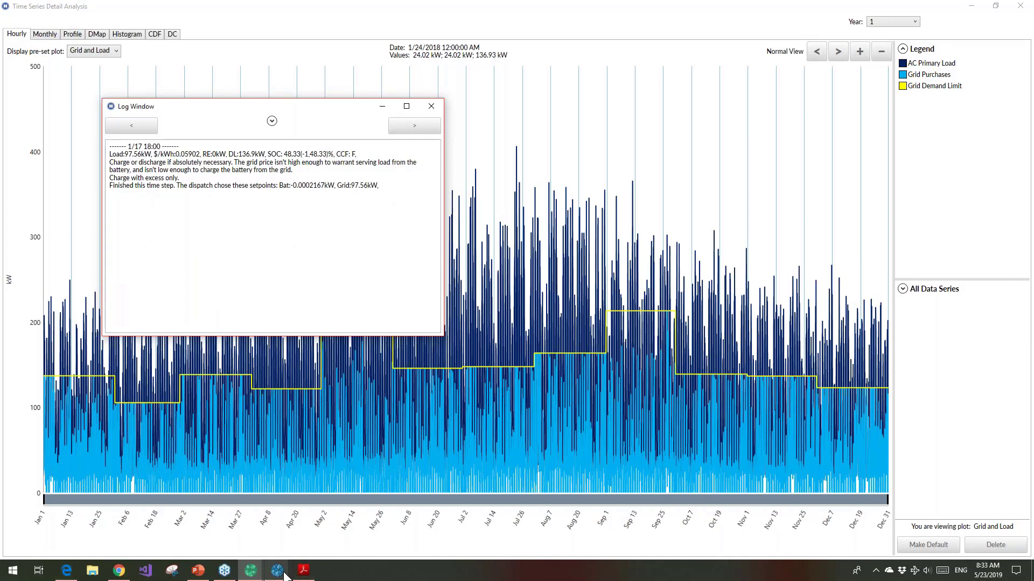
Switch to HOMER Pro, close the open Simulation Results, and show the available system components
{"action": "mouse_move", "coordinate": [283, 575]}
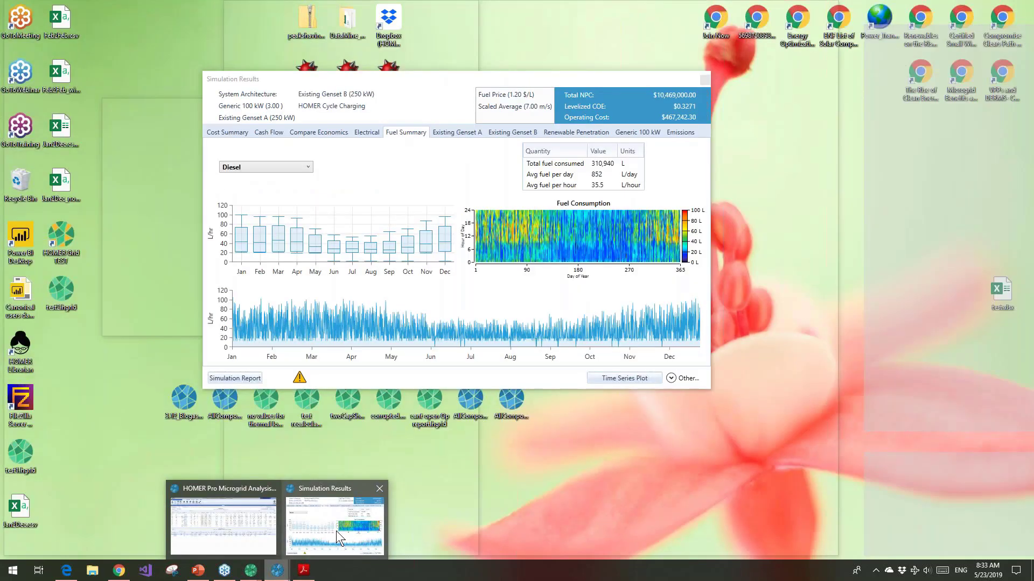
{"action": "left_click", "coordinate": [336, 531]}
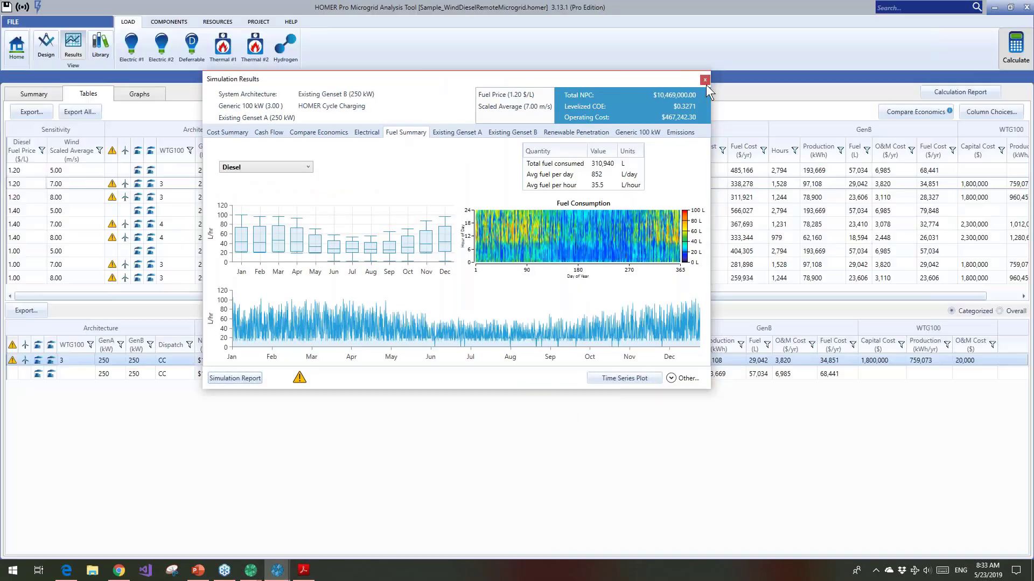
{"action": "left_click", "coordinate": [706, 81]}
{"action": "left_click", "coordinate": [169, 23]}
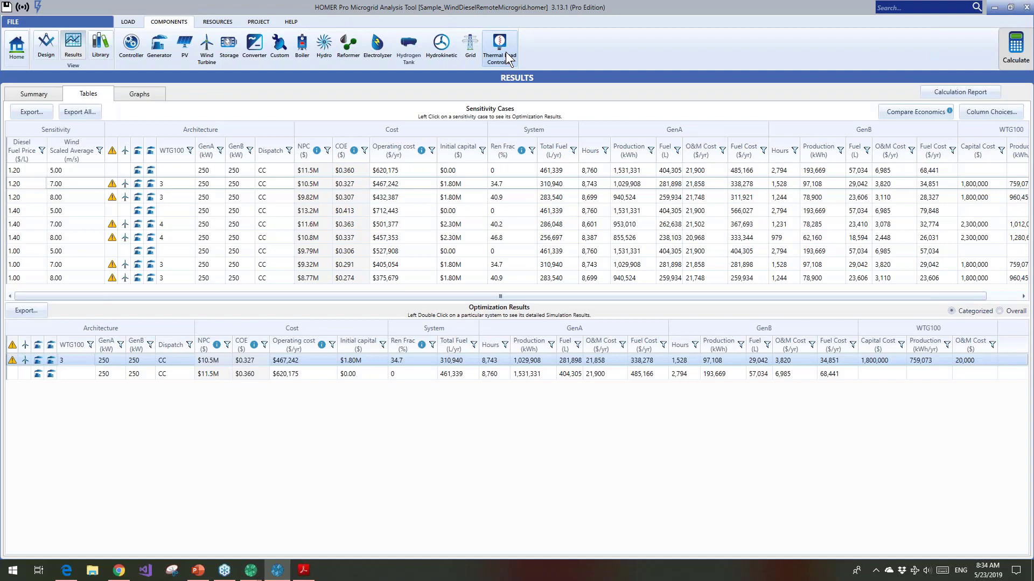
Return to HOMER Grid's dispatch log, and close both the log and the Time Series Detail Analysis window
{"action": "mouse_move", "coordinate": [252, 571]}
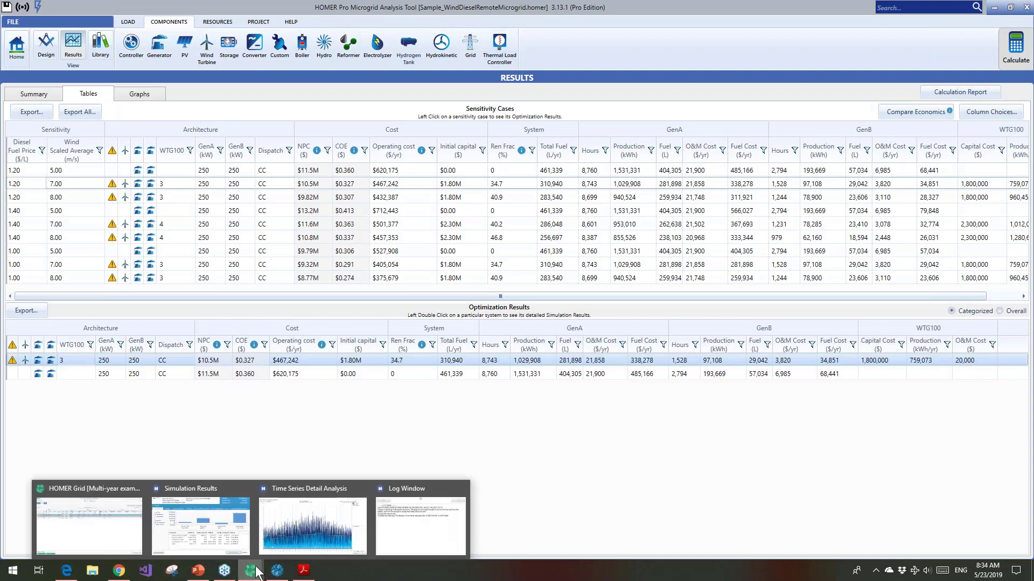
{"action": "mouse_move", "coordinate": [412, 524]}
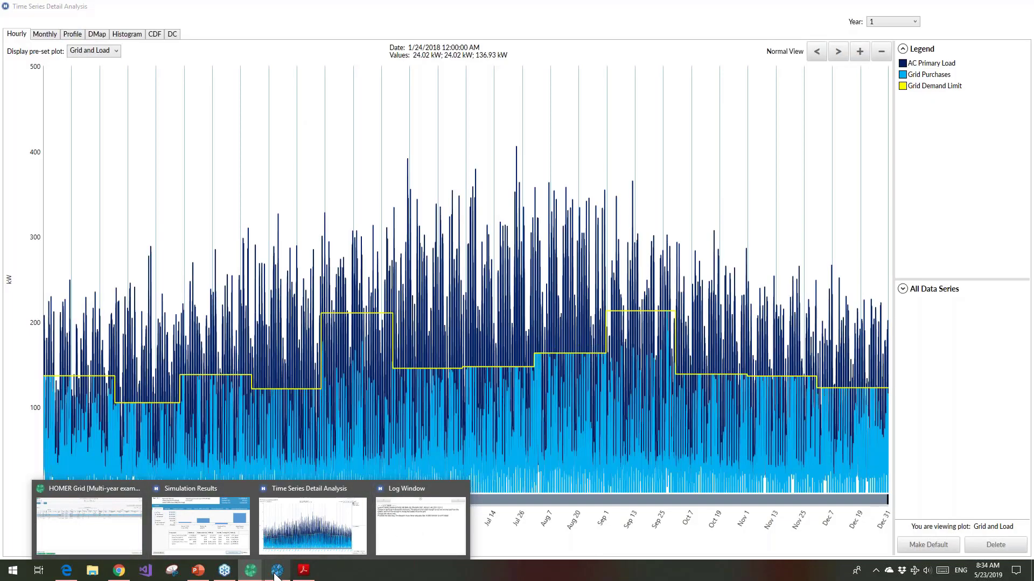
{"action": "left_click", "coordinate": [278, 570]}
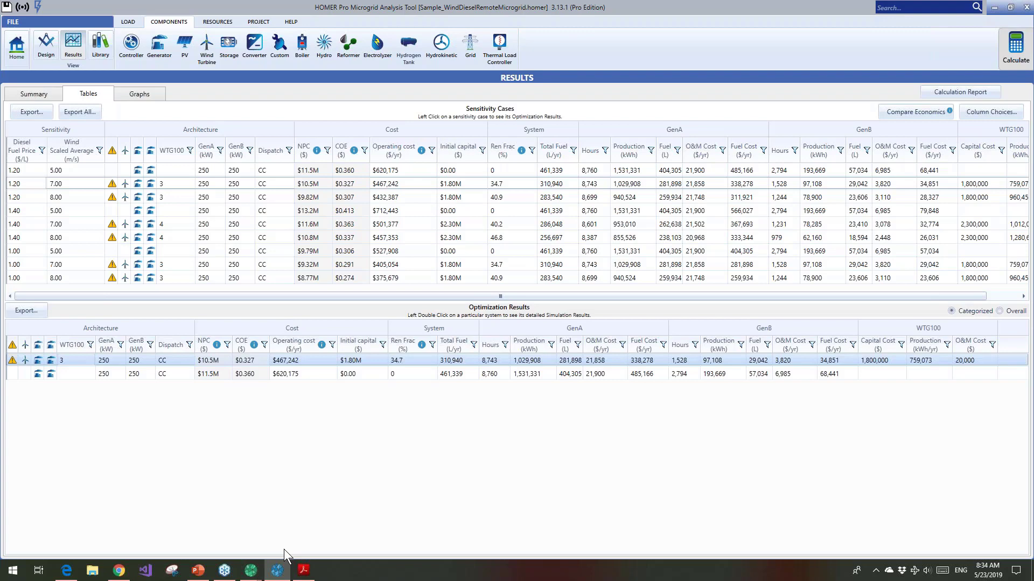
{"action": "mouse_move", "coordinate": [250, 570]}
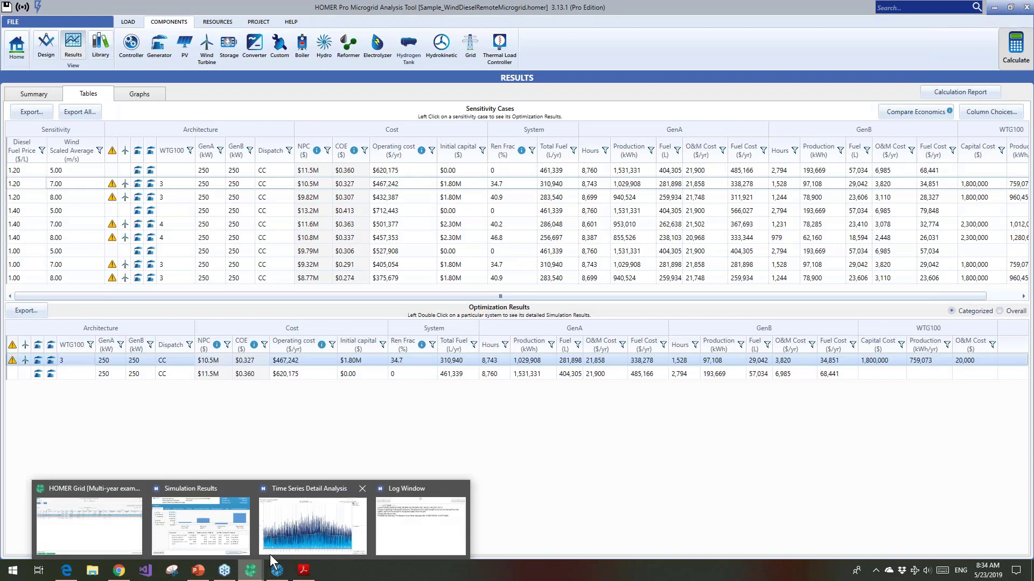
{"action": "left_click", "coordinate": [441, 527]}
{"action": "left_click", "coordinate": [434, 112]}
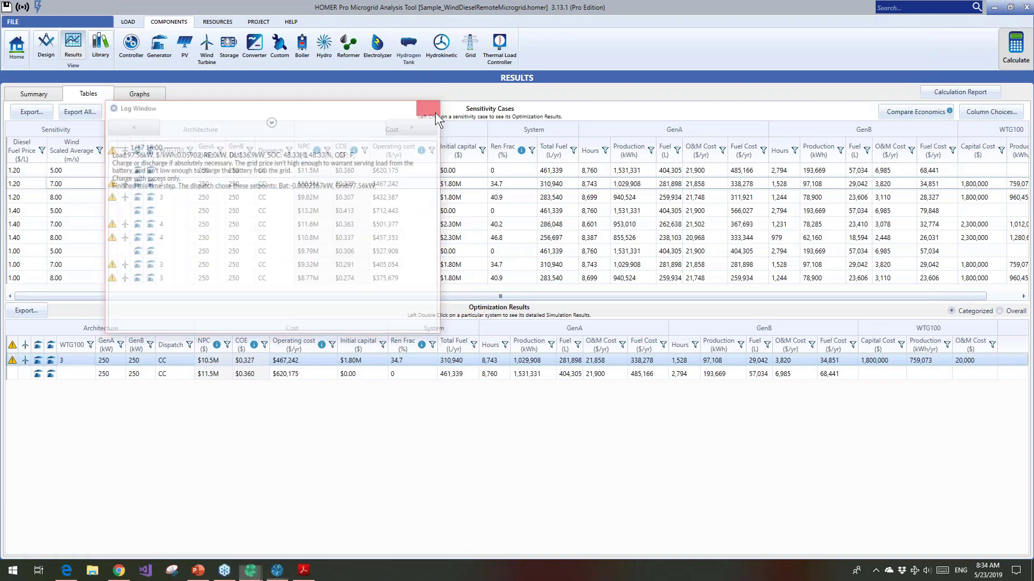
{"action": "mouse_move", "coordinate": [251, 570]}
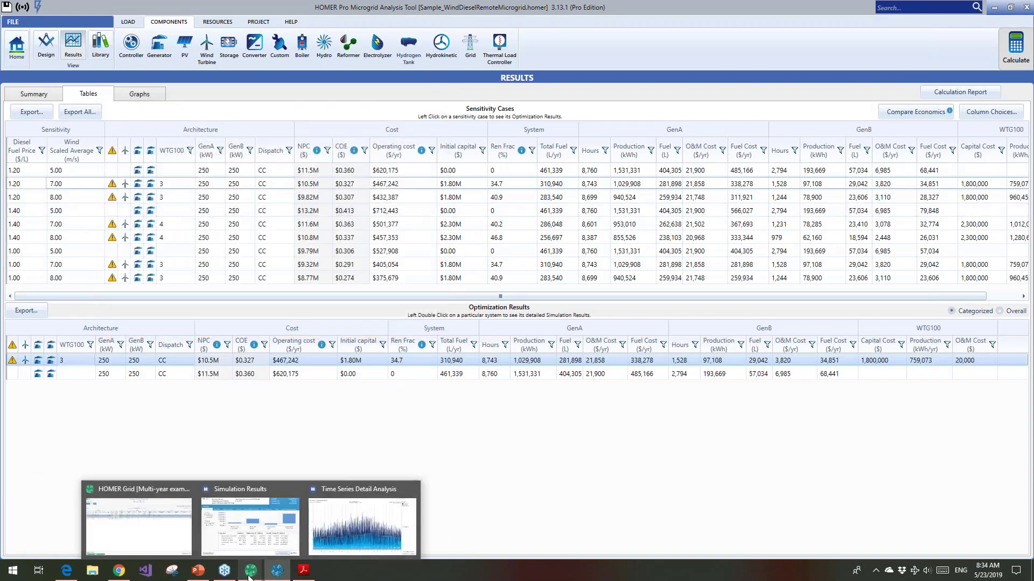
{"action": "left_click", "coordinate": [338, 525]}
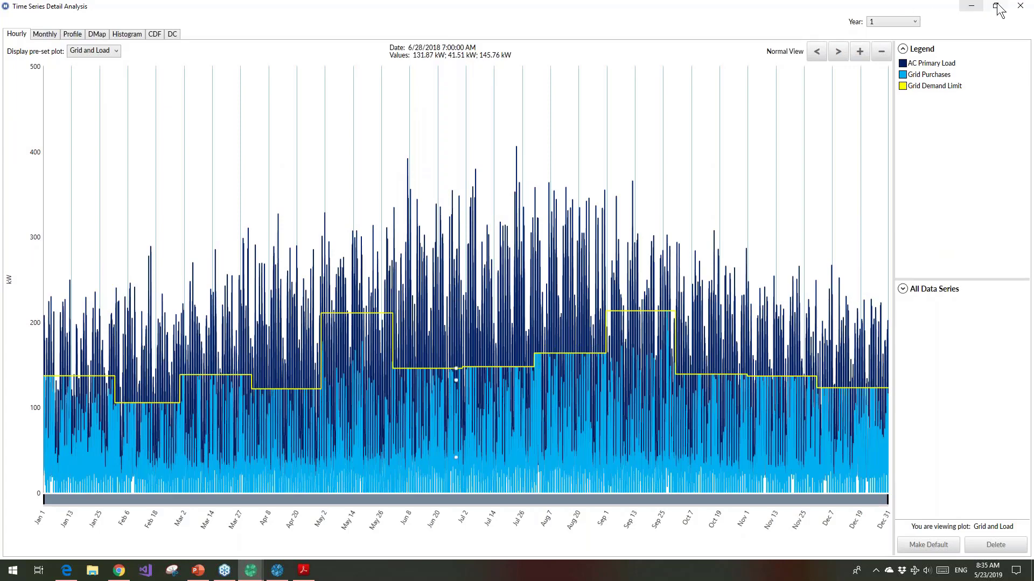
{"action": "left_click", "coordinate": [1020, 6]}
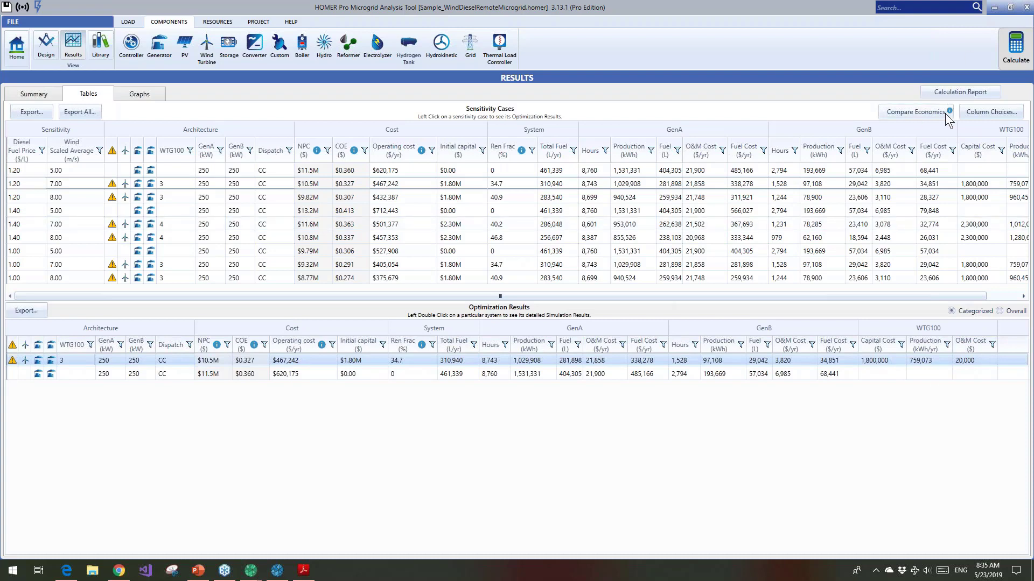
Add the System / CO₂ (kg/yr) column to HOMER Pro's results tables through the result column choices
{"action": "left_click", "coordinate": [985, 116]}
{"action": "scroll", "coordinate": [476, 292], "scroll_direction": "down", "scroll_amount": 10}
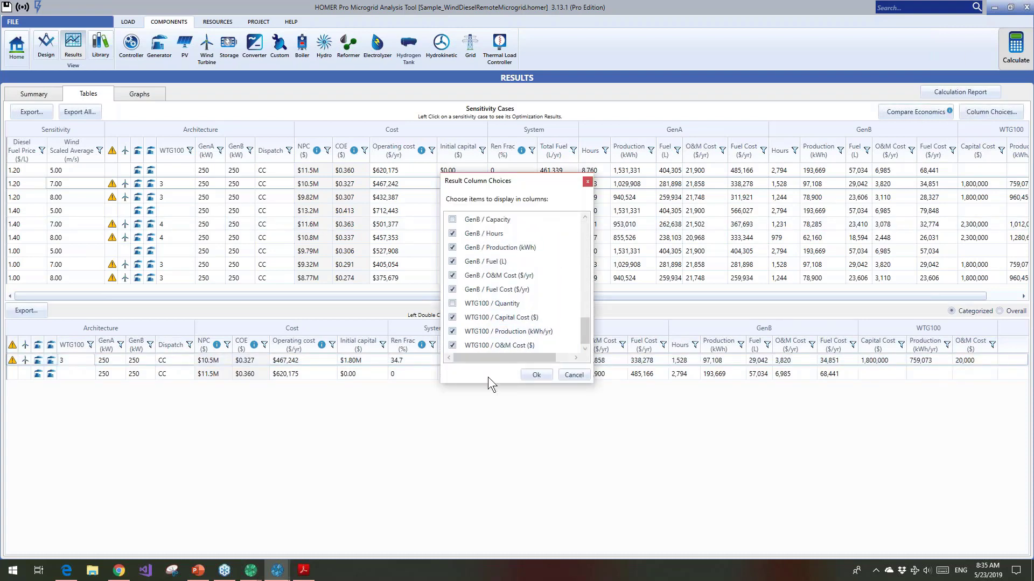
{"action": "left_click_drag", "start_coordinate": [487, 382], "coordinate": [487, 532]}
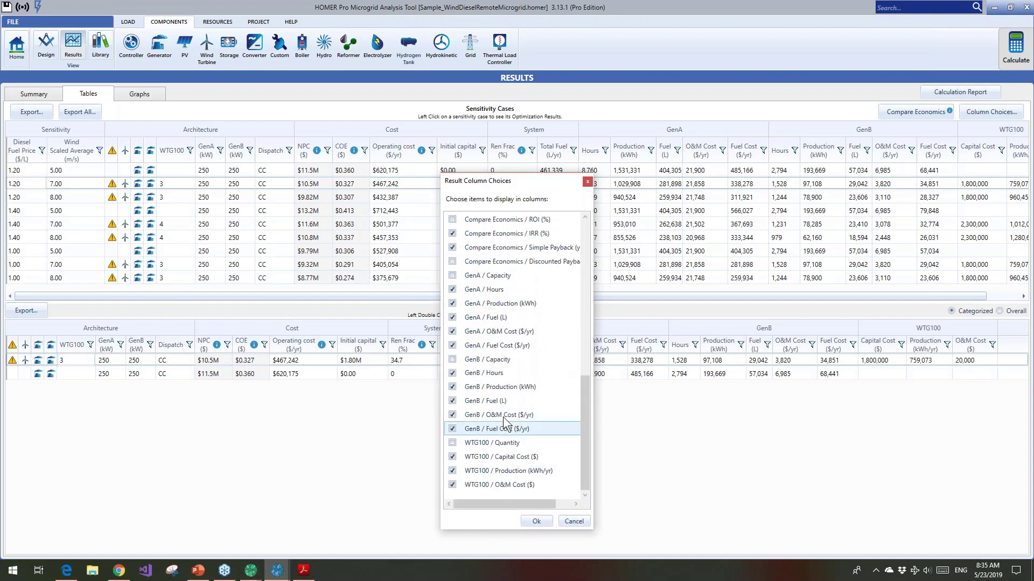
{"action": "scroll", "coordinate": [535, 303], "scroll_direction": "up", "scroll_amount": 1}
{"action": "scroll", "coordinate": [535, 302], "scroll_direction": "up", "scroll_amount": 6}
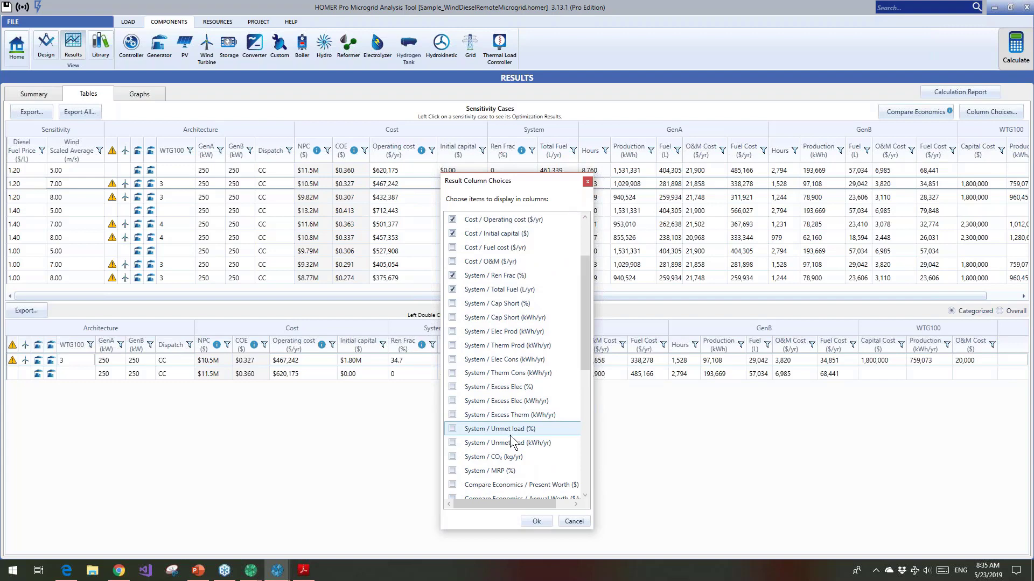
{"action": "left_click", "coordinate": [453, 457]}
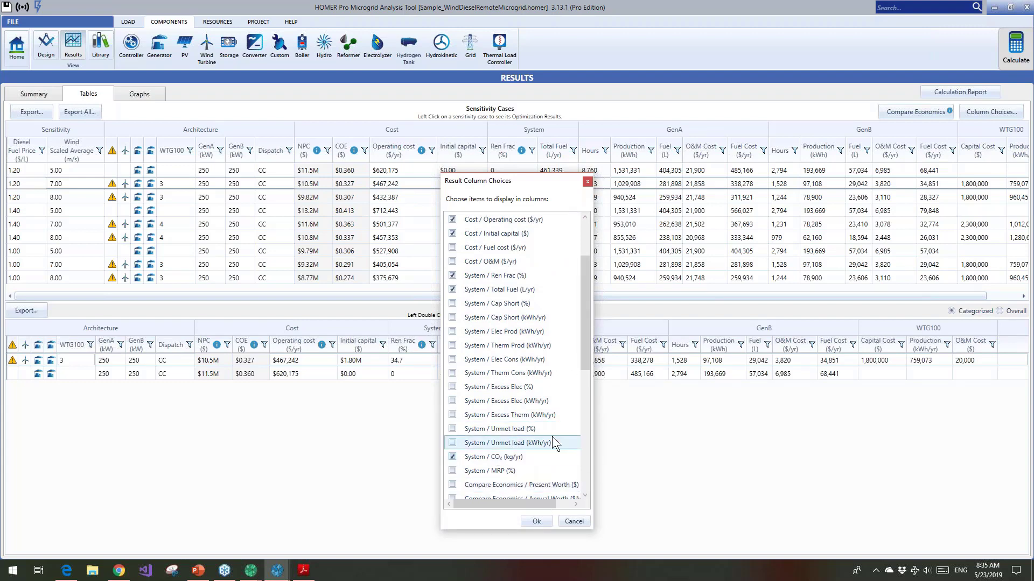
{"action": "left_click", "coordinate": [531, 521]}
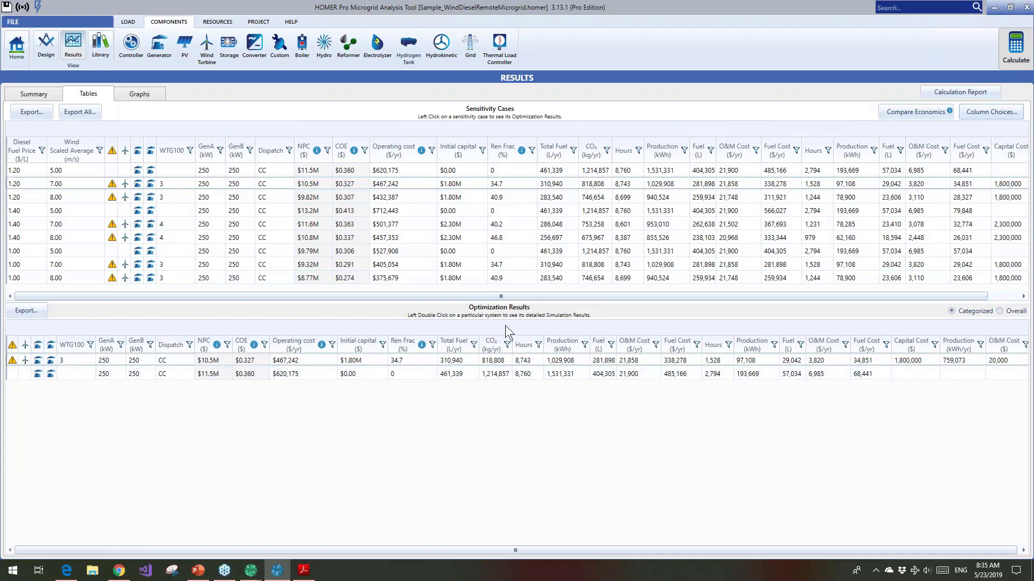
Open the simulation results of the system with three WTG100 turbines, review its emissions, and close the results
{"action": "left_click", "coordinate": [494, 361]}
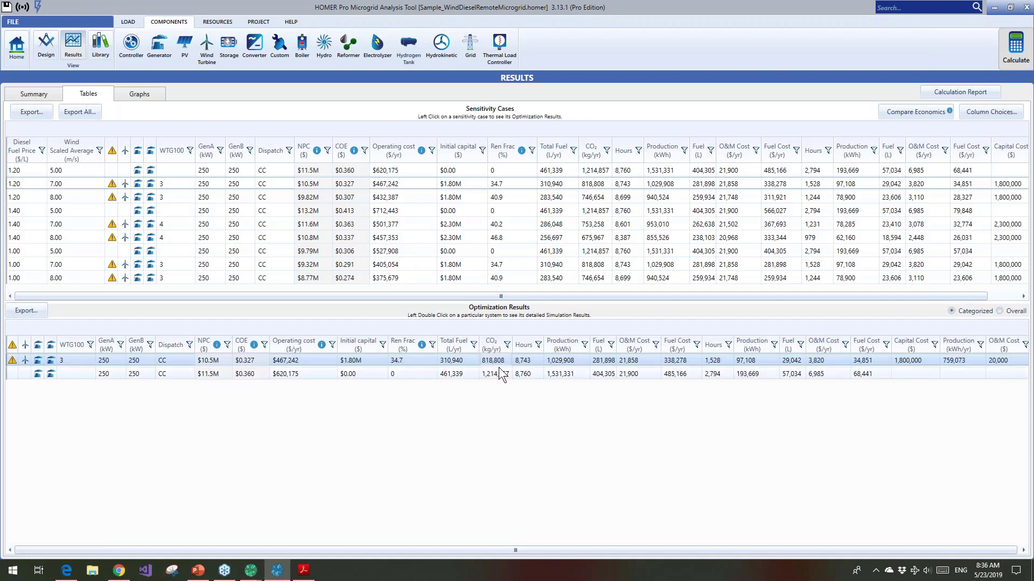
{"action": "double_click", "coordinate": [494, 362]}
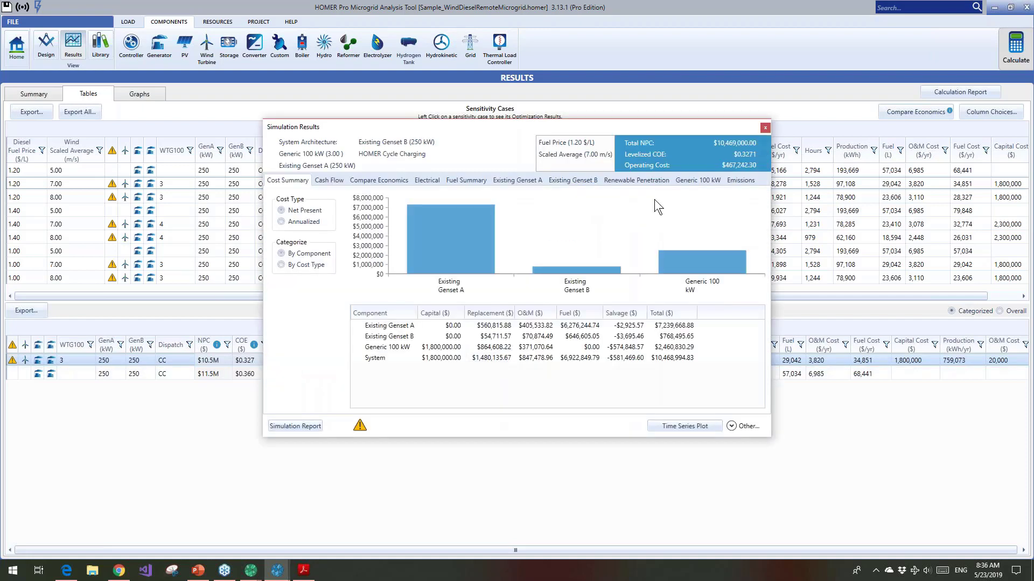
{"action": "left_click", "coordinate": [742, 181]}
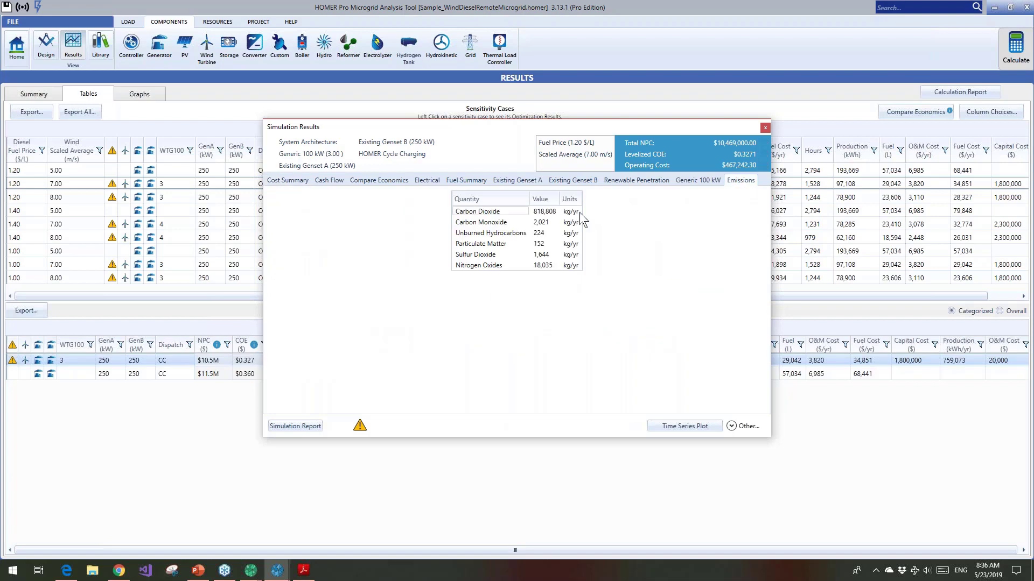
{"action": "left_click", "coordinate": [765, 128]}
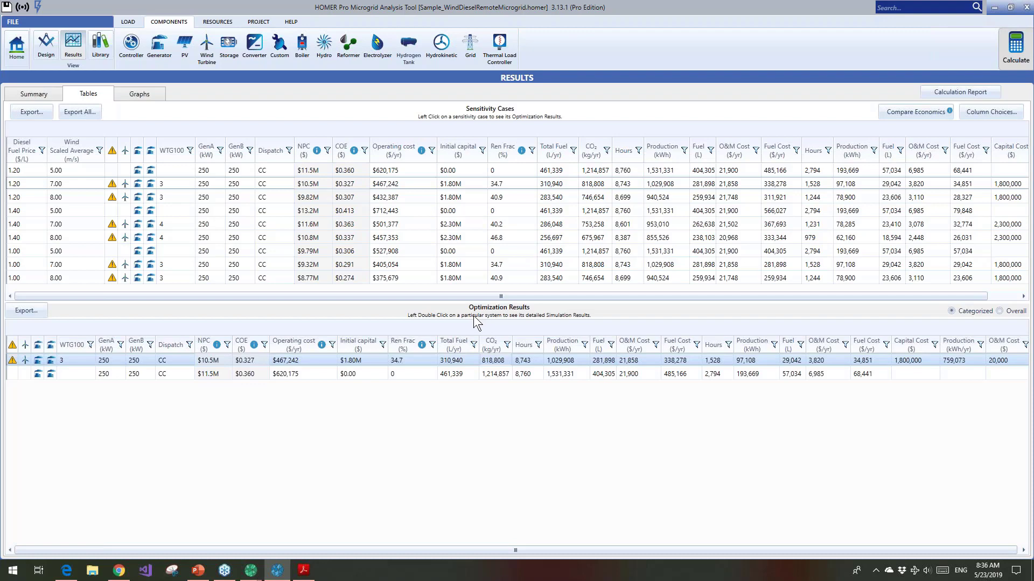
View the PV setup page and the Generic 100 kW wind turbine's quantity optimization settings
{"action": "left_click", "coordinate": [186, 50]}
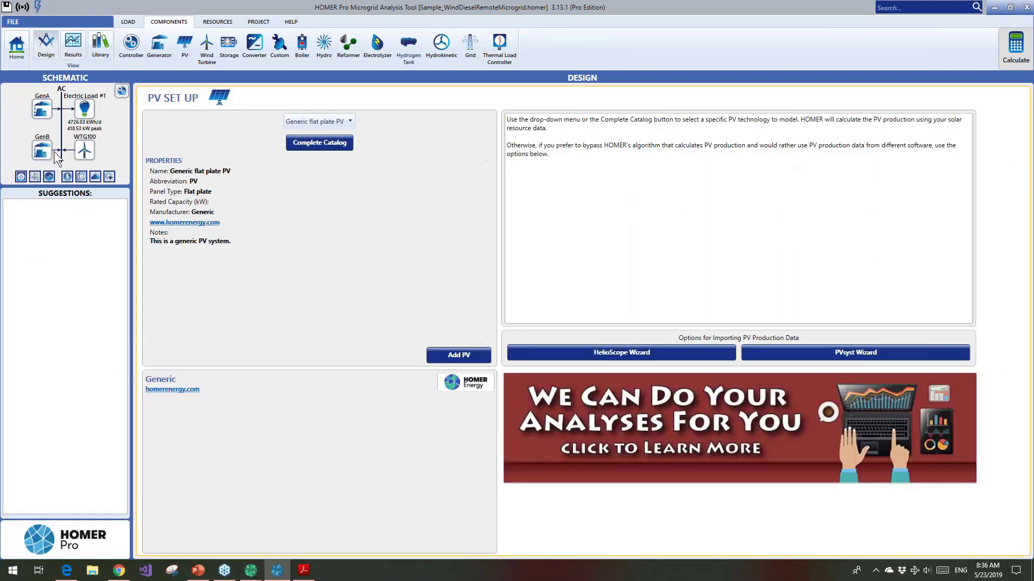
{"action": "left_click", "coordinate": [83, 151]}
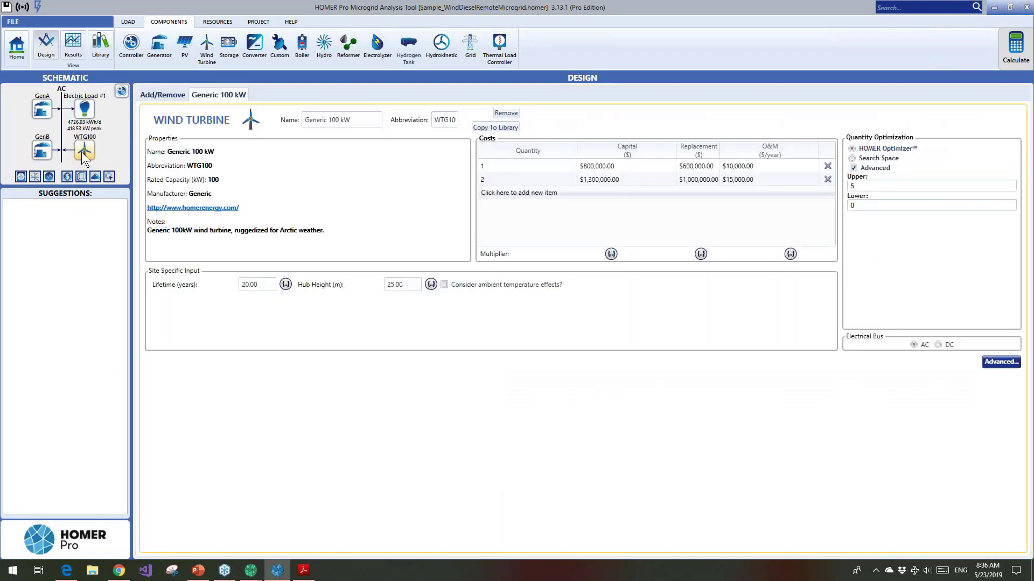
{"action": "left_click", "coordinate": [853, 165]}
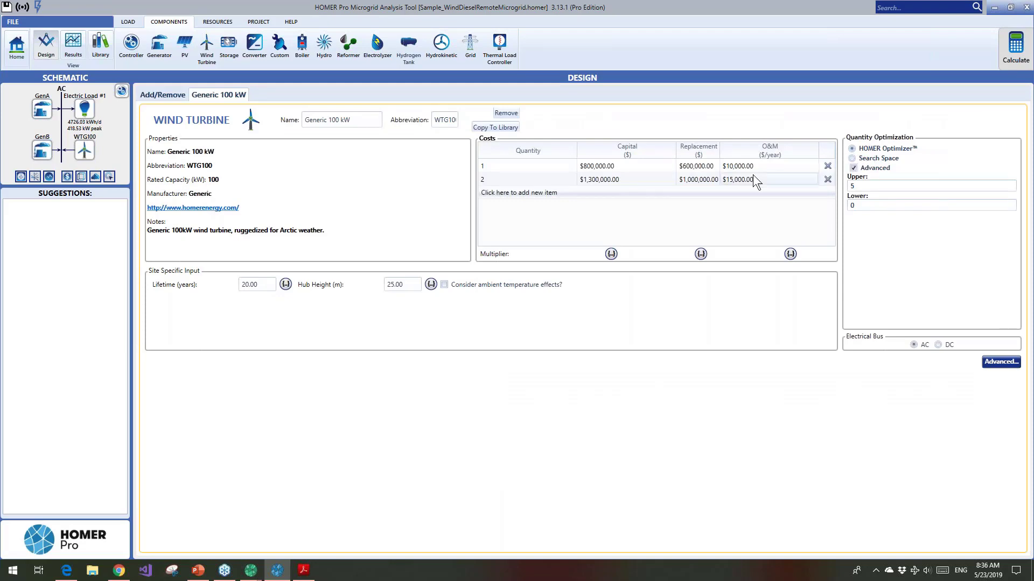
Add a Generic flat plate PV to the system and set its sizing search space to 0 and 500 kW
{"action": "left_click", "coordinate": [186, 48]}
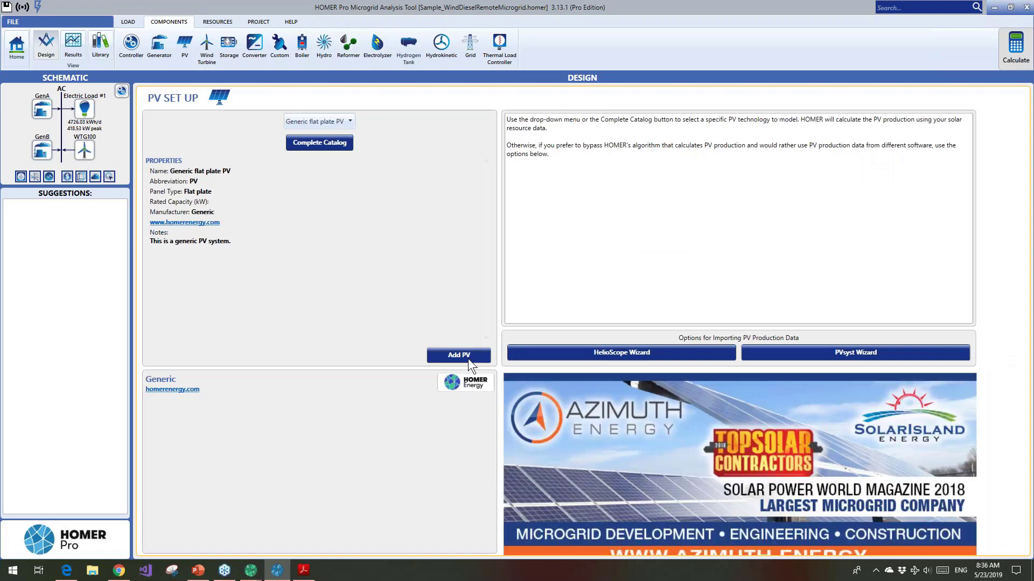
{"action": "left_click", "coordinate": [466, 356]}
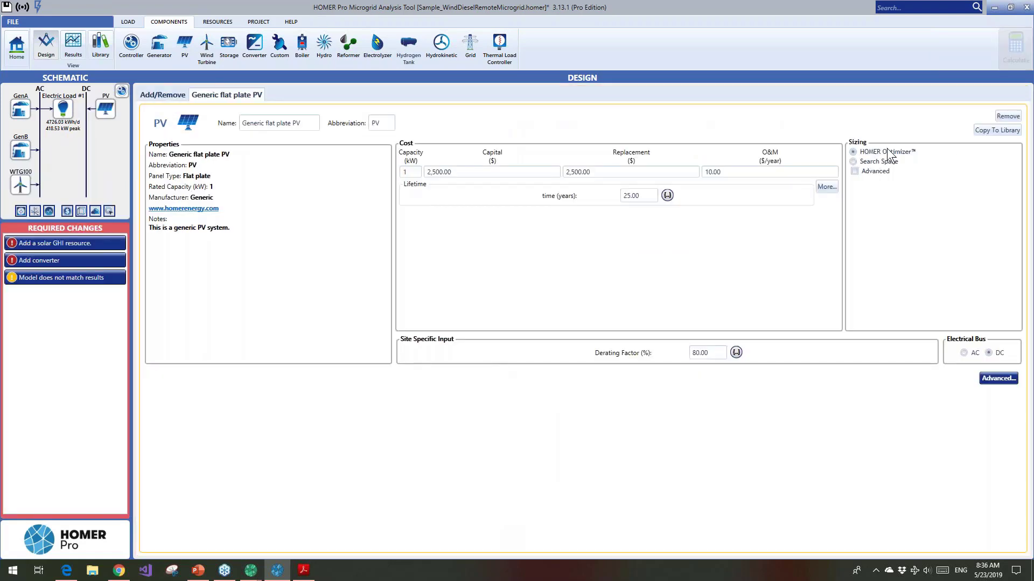
{"action": "left_click", "coordinate": [853, 162]}
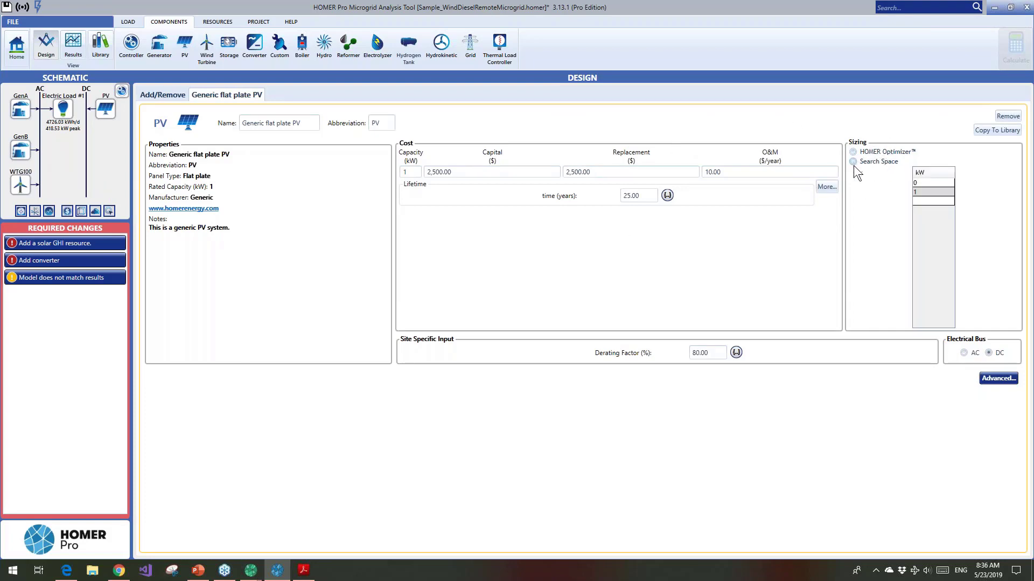
{"action": "left_click", "coordinate": [919, 192]}
{"action": "type", "text": "500"}
Size the PV with HOMER Optimizer instead, using advanced limits with an upper bound of 800
{"action": "left_click", "coordinate": [853, 152]}
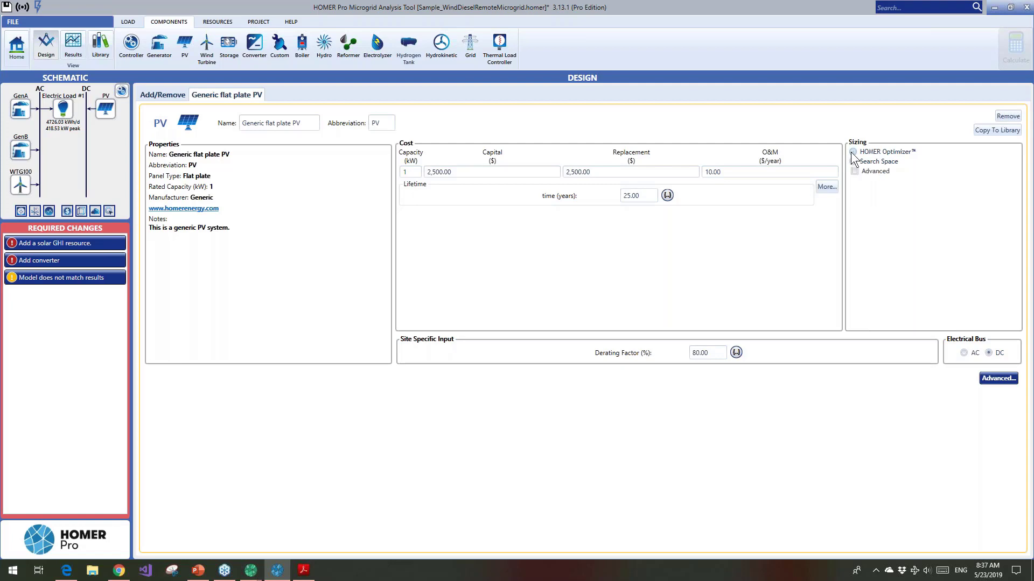
{"action": "left_click", "coordinate": [854, 170]}
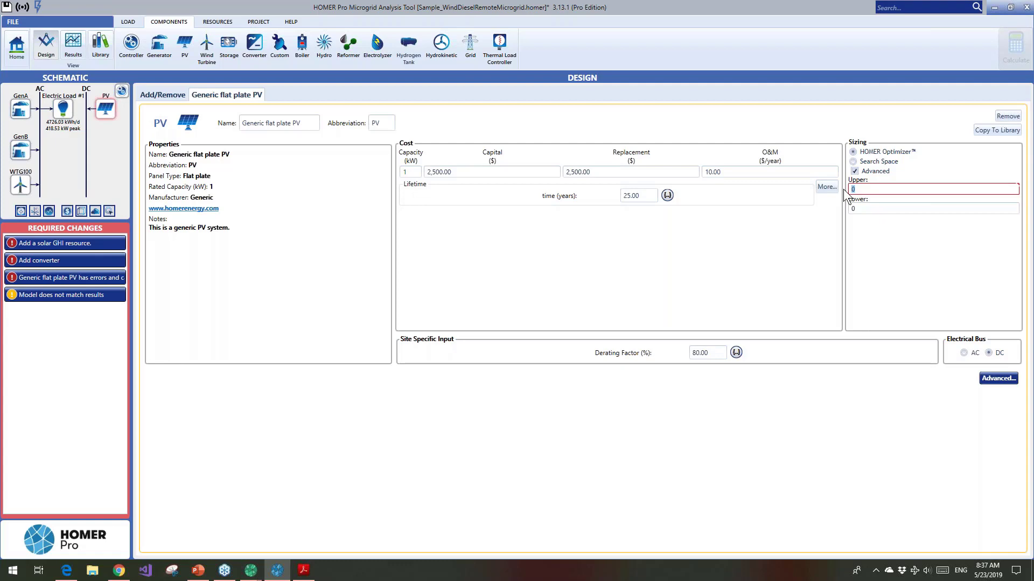
{"action": "type", "text": "800"}
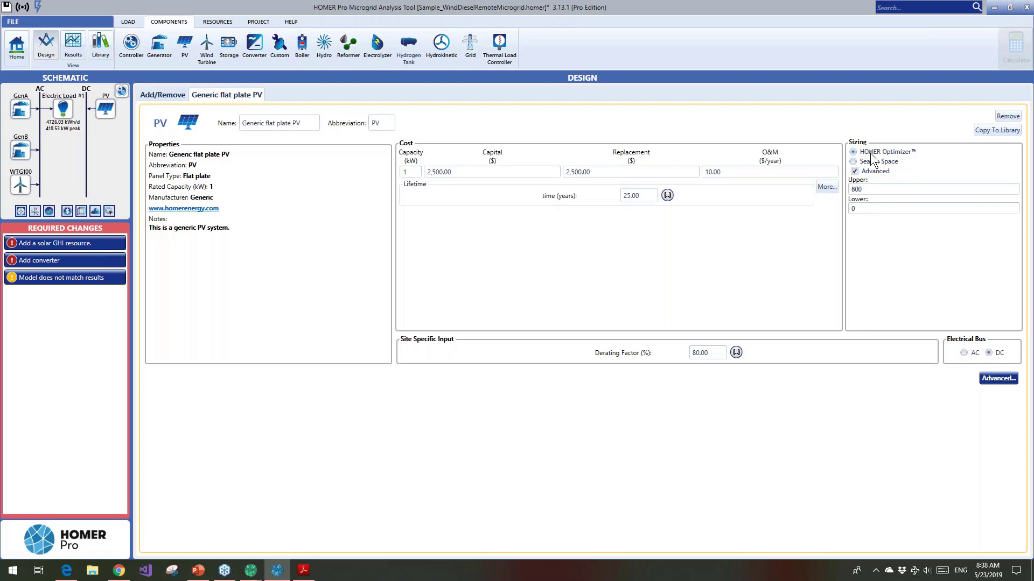
Change the PV sizing method back to Search Space and check its capacity list
{"action": "left_click", "coordinate": [855, 162]}
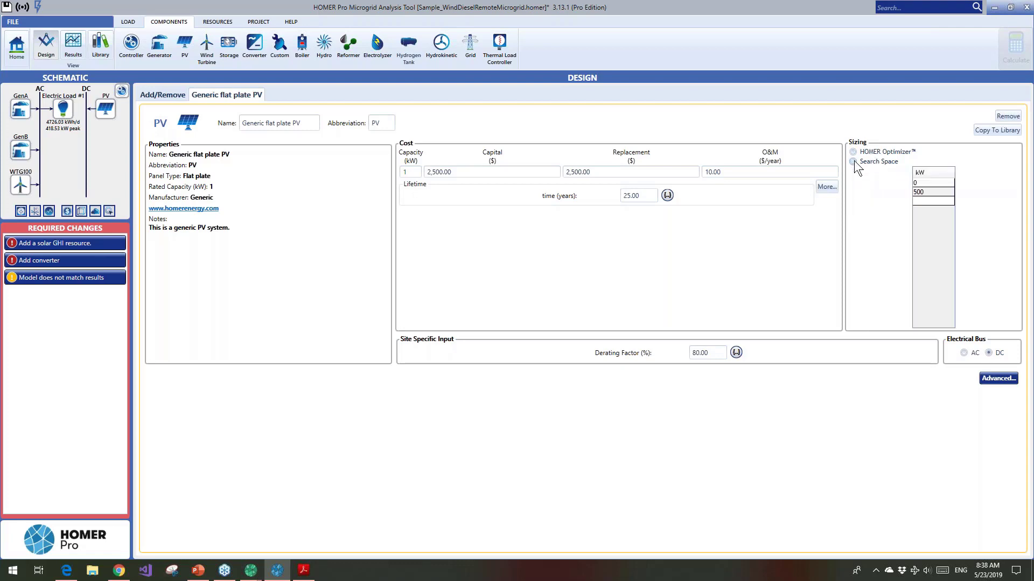
{"action": "left_click", "coordinate": [931, 194]}
{"action": "left_click", "coordinate": [786, 213]}
Switch to the HOMER Grid window with the multi-year example results
{"action": "mouse_move", "coordinate": [250, 570]}
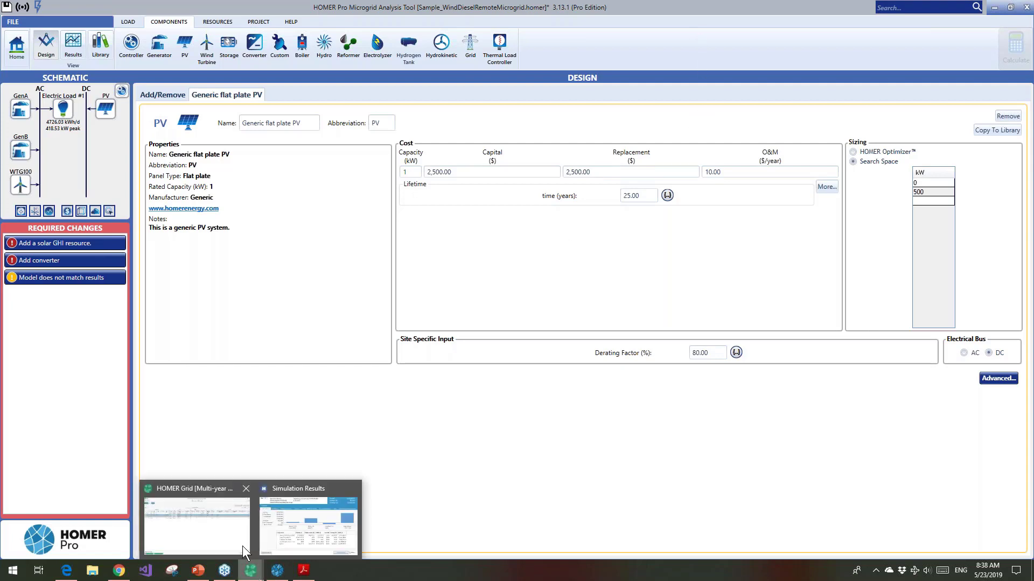
{"action": "left_click", "coordinate": [236, 543]}
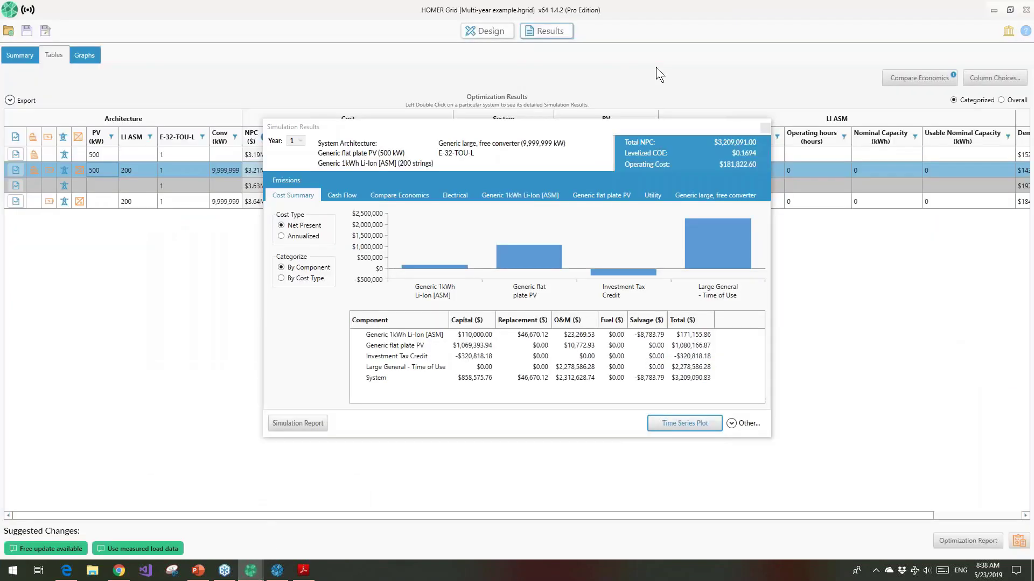
Close the simulation results and open the Generic 1kWh Li-Ion [ASM] storage component in the design view
{"action": "left_click", "coordinate": [764, 128]}
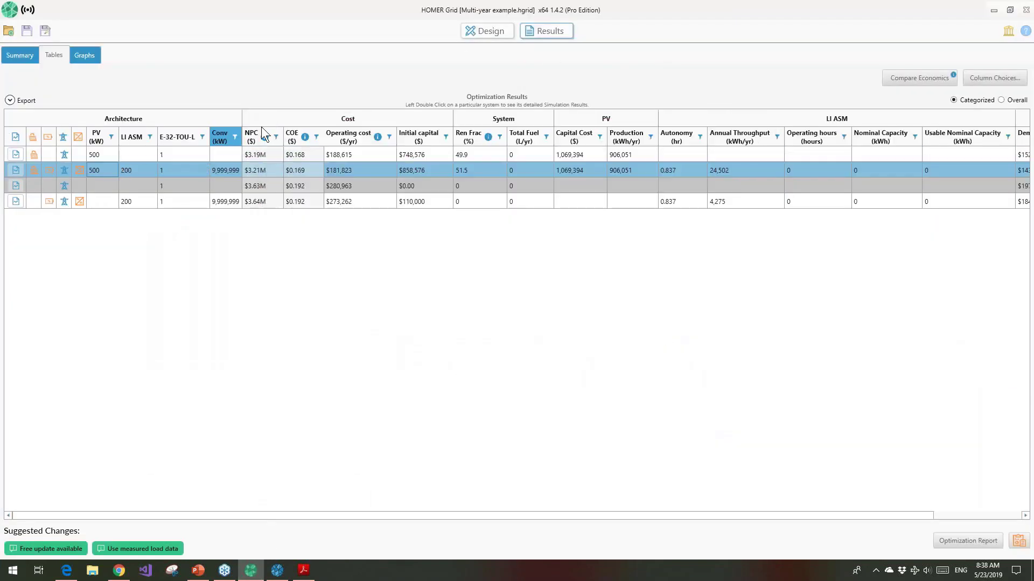
{"action": "left_click", "coordinate": [488, 34]}
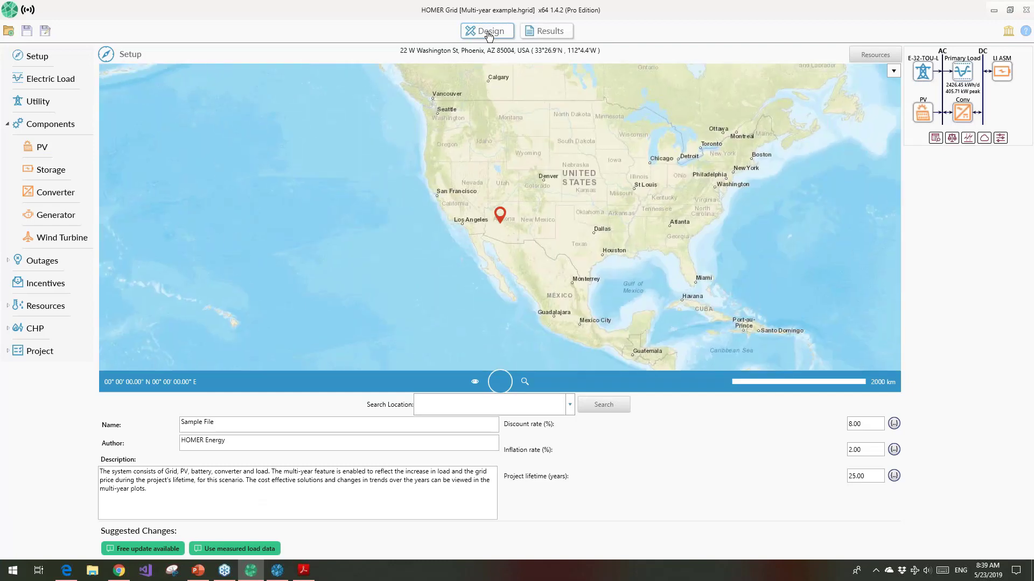
{"action": "left_click", "coordinate": [1000, 76]}
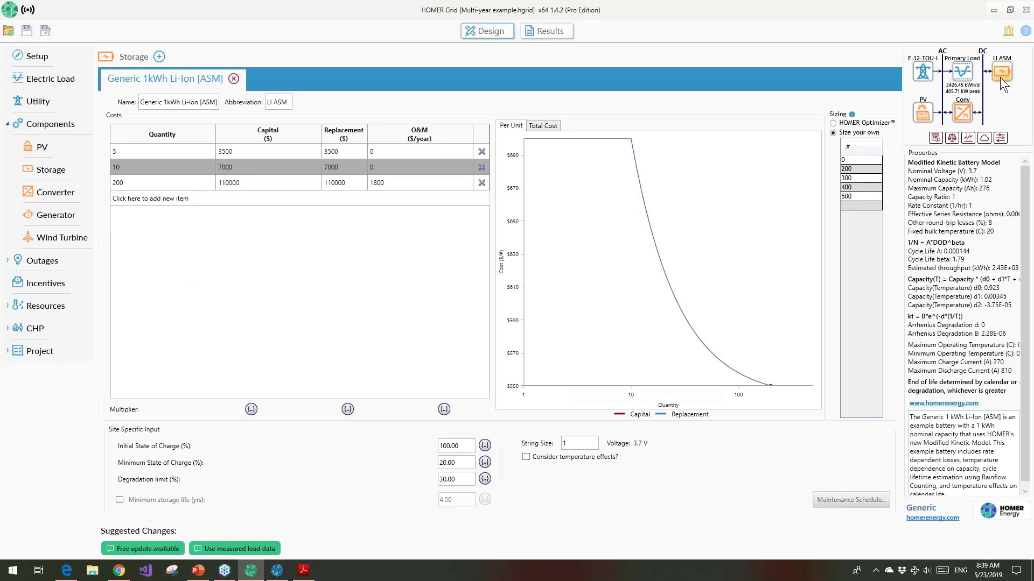
Create a storage component in the library from the Advanced Storage Model template and review its functional model, temperature vs. capacity and cycle lifetime data
{"action": "left_click", "coordinate": [1006, 35]}
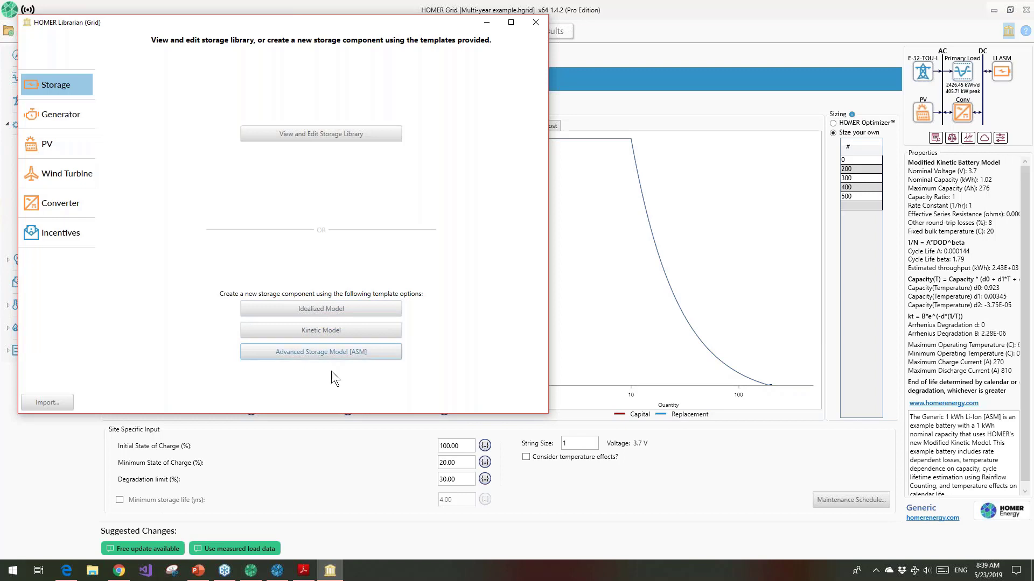
{"action": "left_click", "coordinate": [334, 352]}
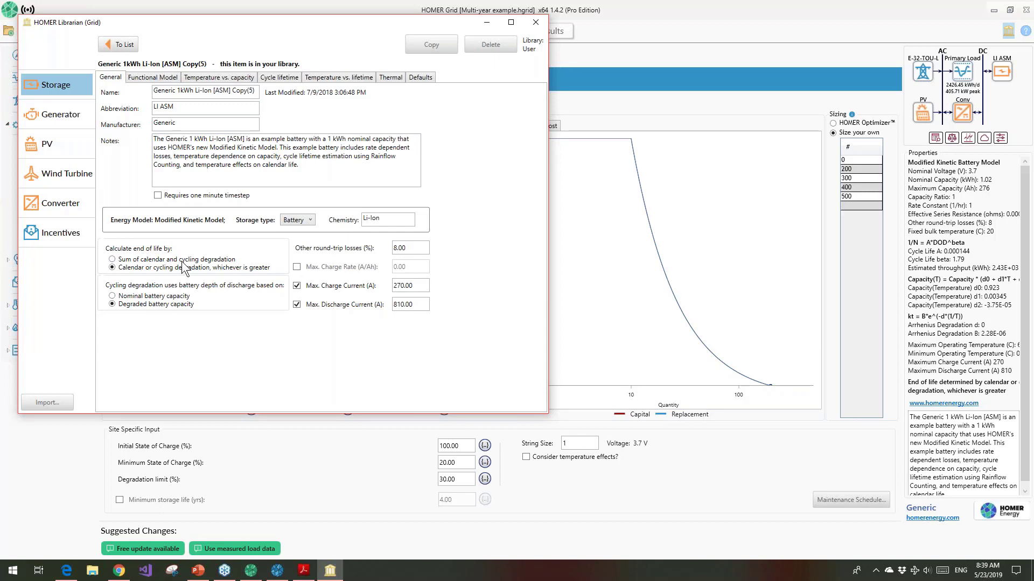
{"action": "left_click", "coordinate": [159, 79]}
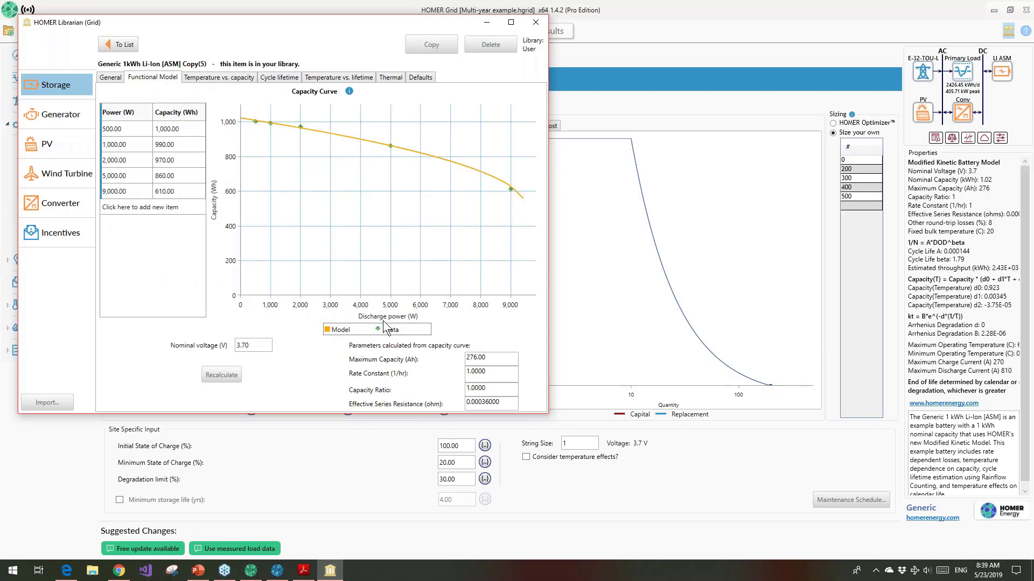
{"action": "left_click", "coordinate": [215, 76]}
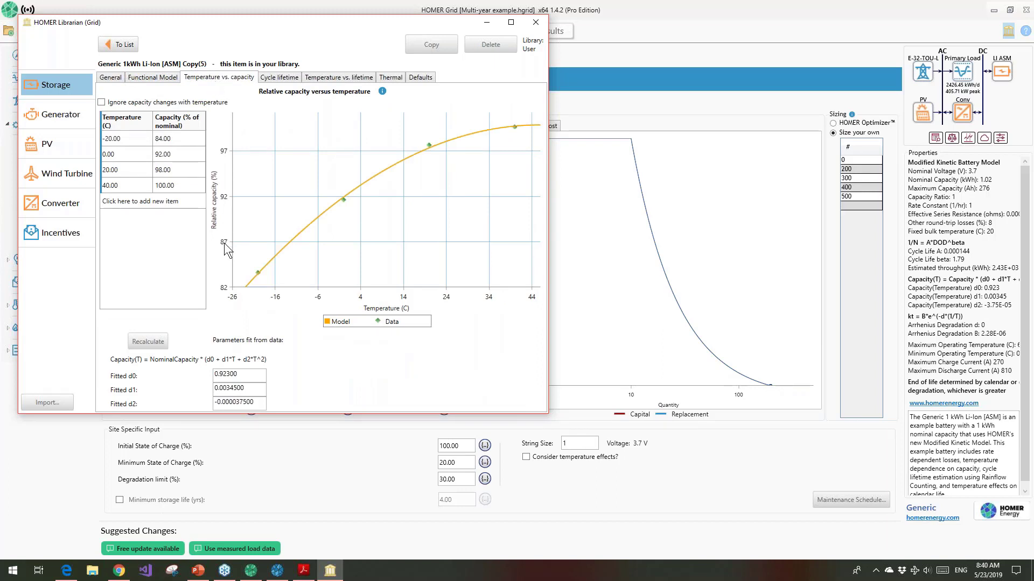
{"action": "left_click", "coordinate": [281, 81]}
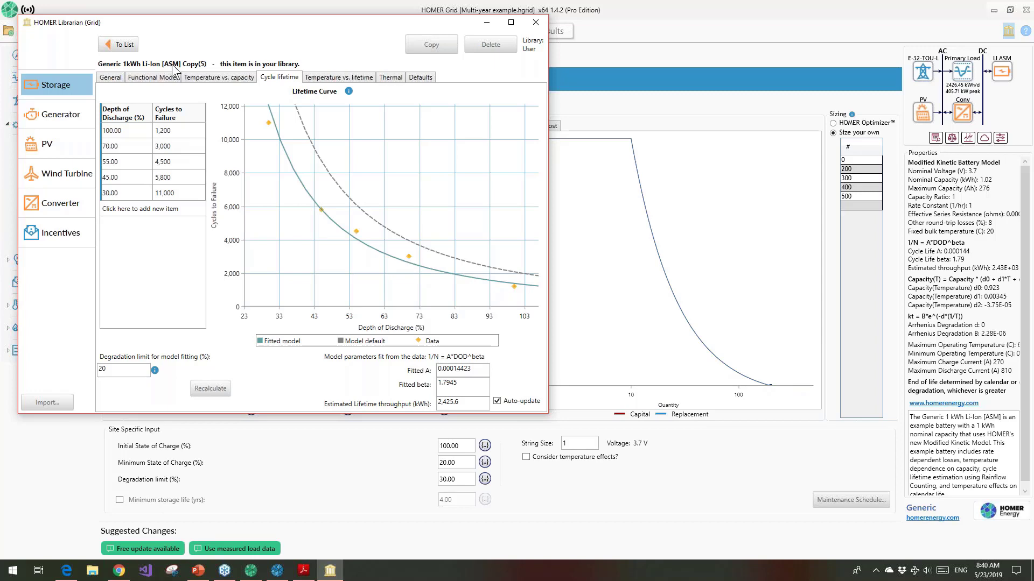
Browse the storage library list with the Model column widened to compare battery model types, then close the library
{"action": "left_click", "coordinate": [118, 44]}
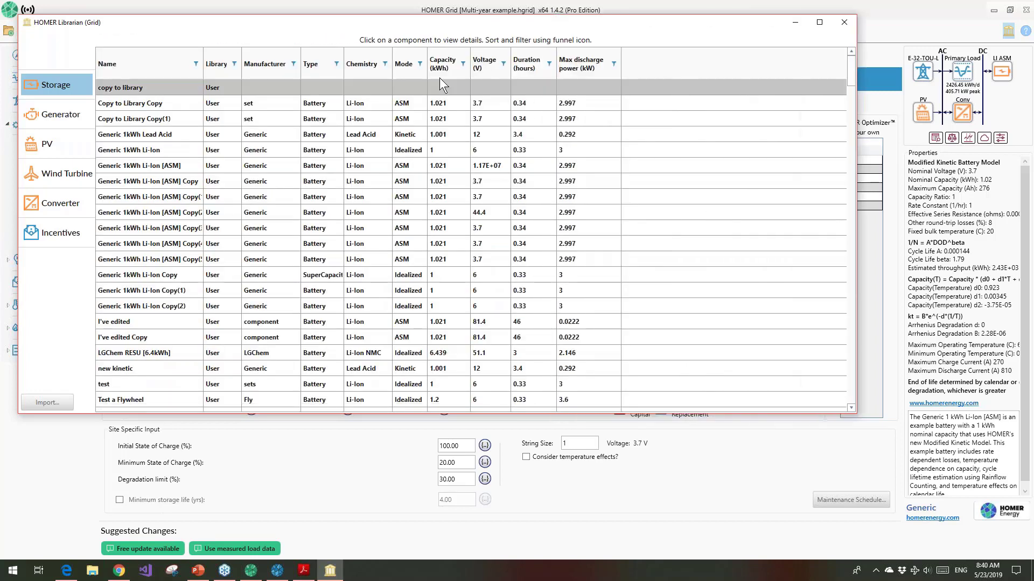
{"action": "left_click_drag", "start_coordinate": [428, 68], "coordinate": [542, 68]}
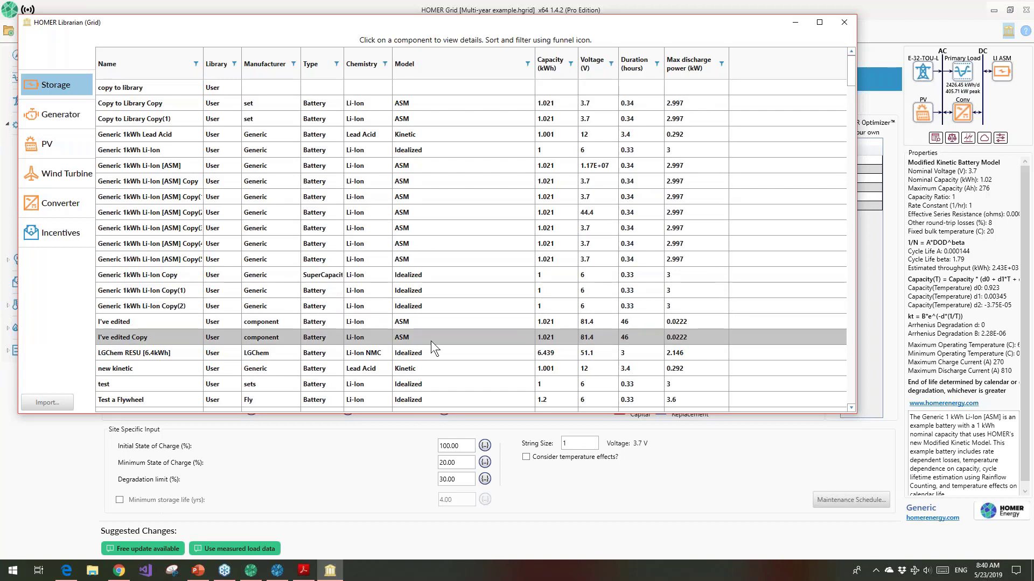
{"action": "left_click_drag", "start_coordinate": [435, 413], "coordinate": [435, 545]}
{"action": "scroll", "coordinate": [475, 441], "scroll_direction": "down", "scroll_amount": 10}
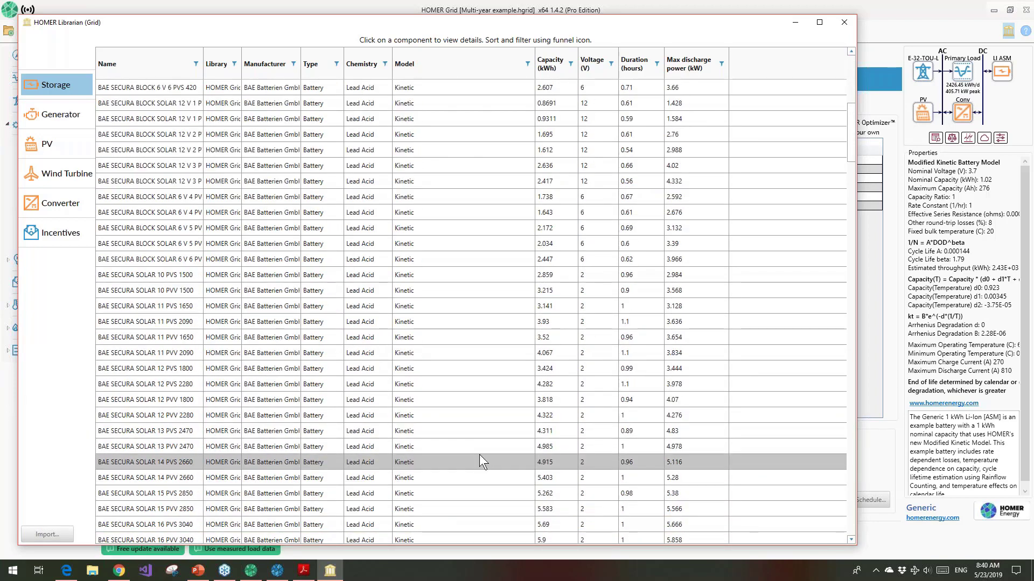
{"action": "scroll", "coordinate": [481, 460], "scroll_direction": "down", "scroll_amount": 9}
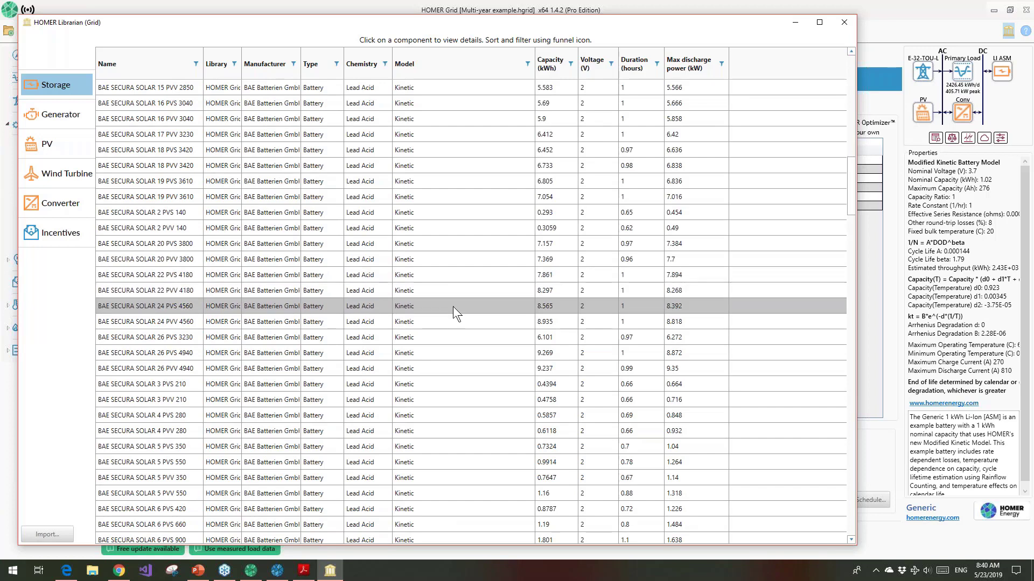
{"action": "scroll", "coordinate": [453, 306], "scroll_direction": "up", "scroll_amount": 11}
{"action": "scroll", "coordinate": [454, 306], "scroll_direction": "up", "scroll_amount": 6}
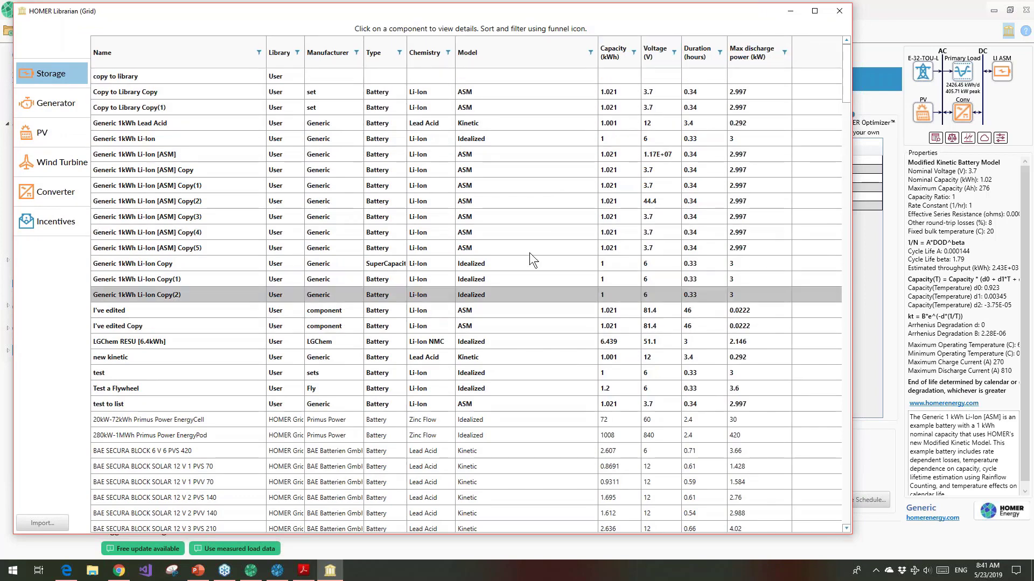
{"action": "left_click", "coordinate": [838, 10]}
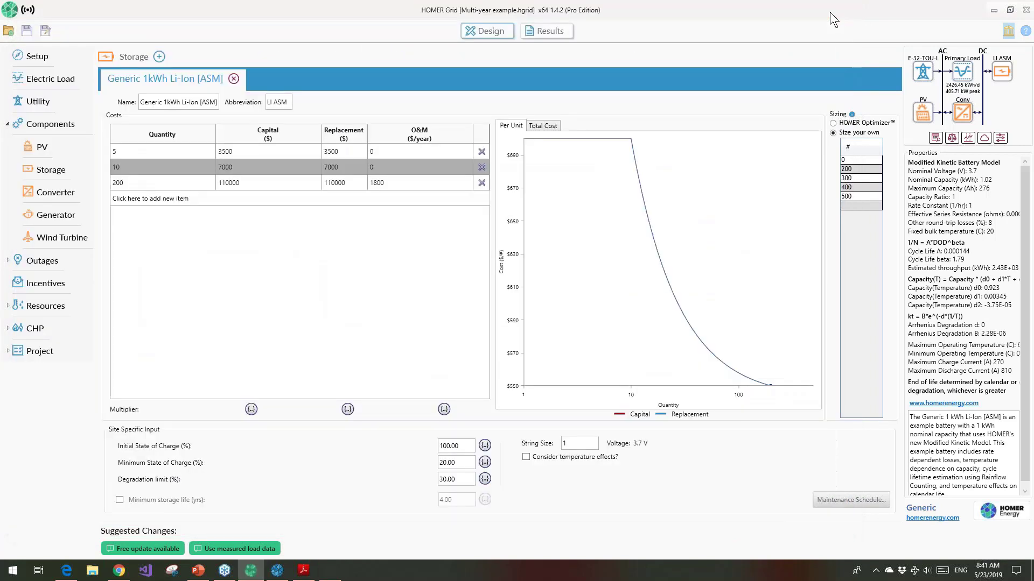
Open the HOMER Grid online user manual from the help resources and widen its browser window
{"action": "left_click", "coordinate": [1024, 29]}
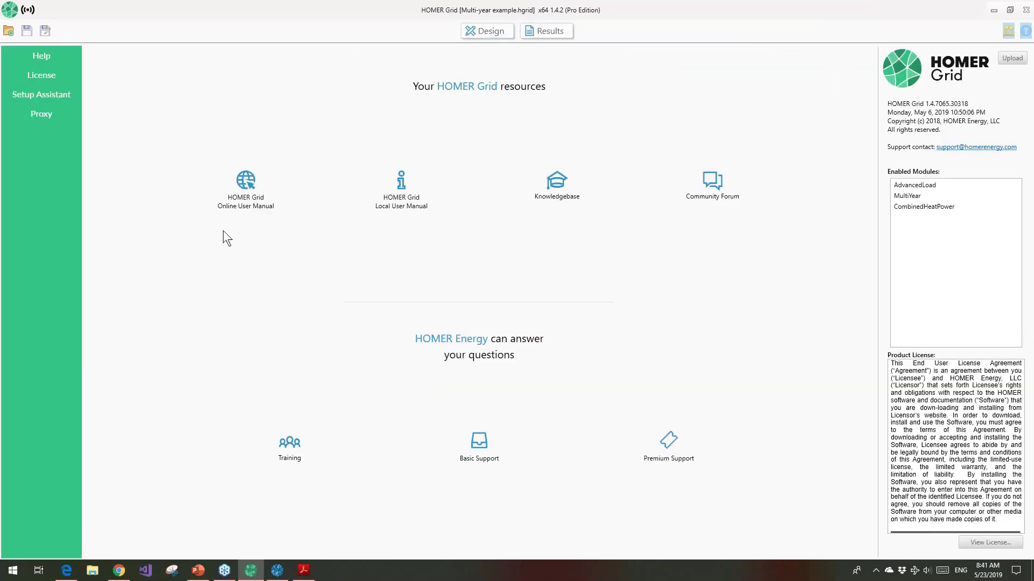
{"action": "left_click", "coordinate": [246, 185]}
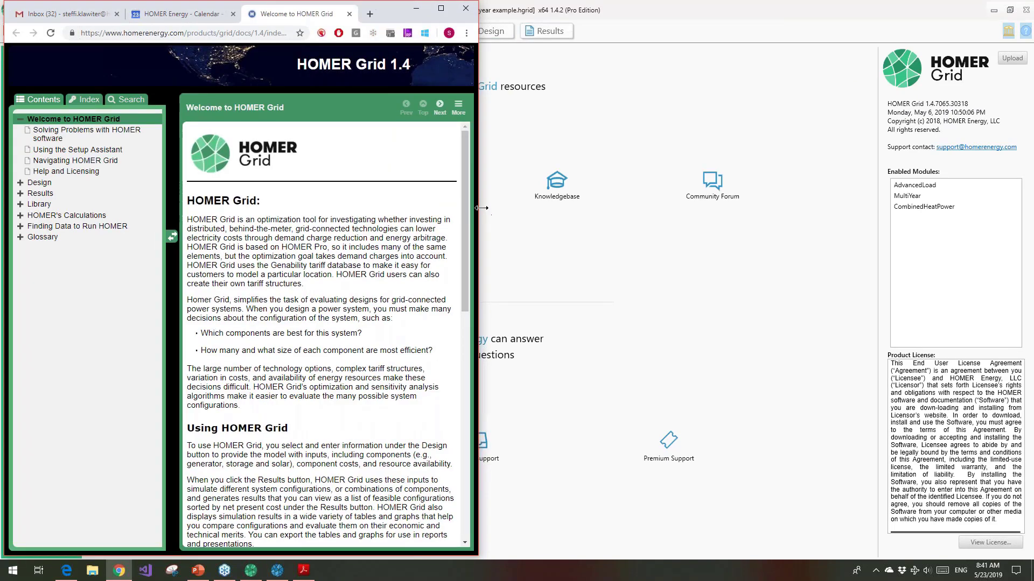
{"action": "left_click_drag", "start_coordinate": [481, 207], "coordinate": [756, 195]}
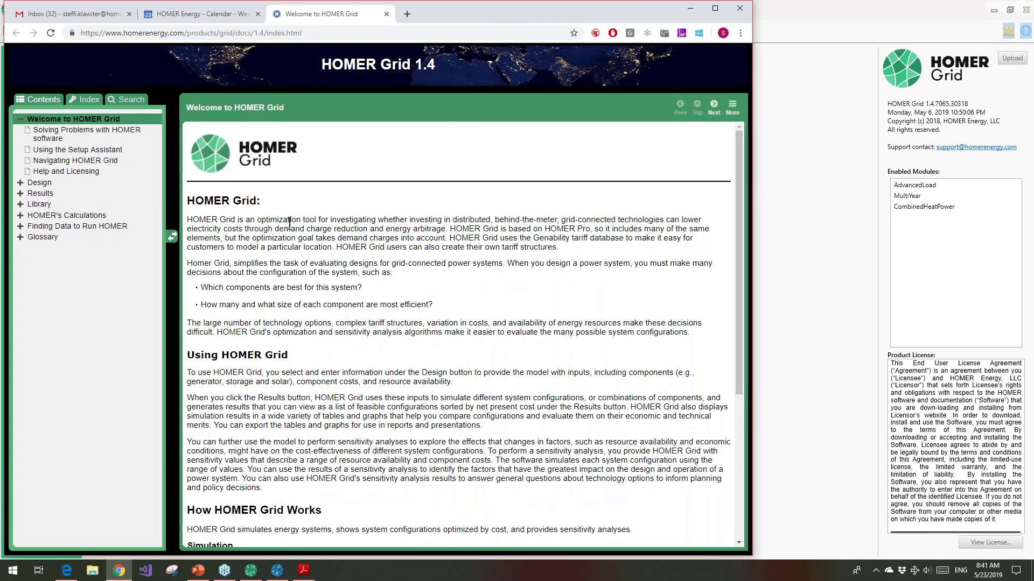
{"action": "left_click_drag", "start_coordinate": [185, 33], "coordinate": [101, 40]}
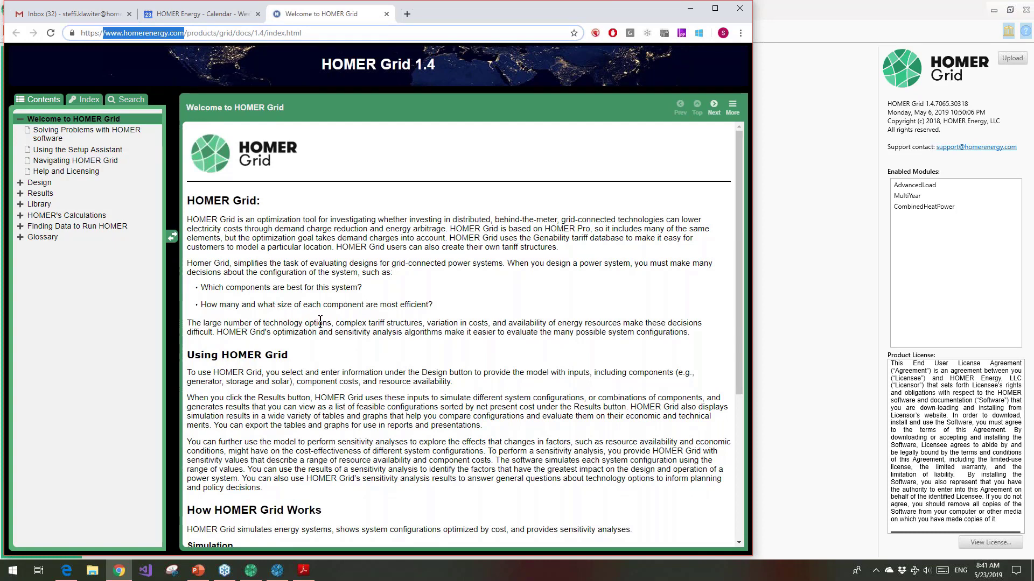
{"action": "left_click", "coordinate": [1022, 34]}
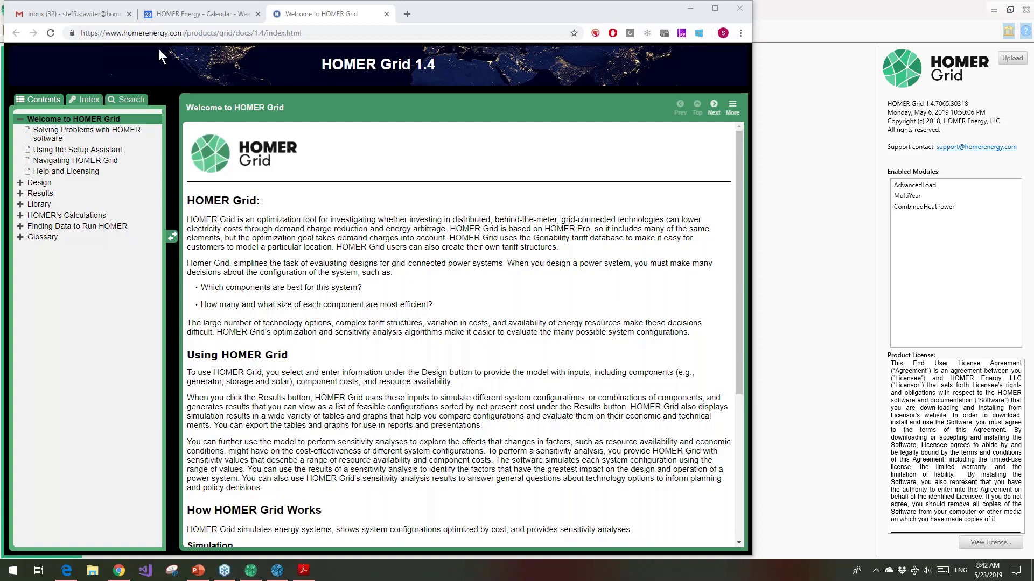
{"action": "left_click", "coordinate": [170, 28]}
{"action": "left_click_drag", "start_coordinate": [184, 33], "coordinate": [375, 33]}
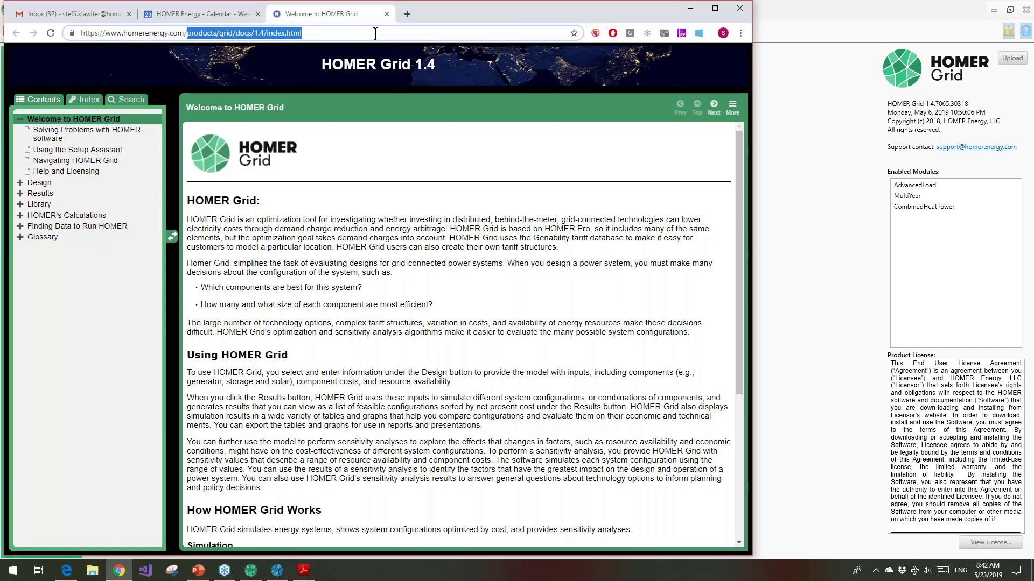
{"action": "key", "text": "BackSpace"}
{"action": "key", "text": "Return"}
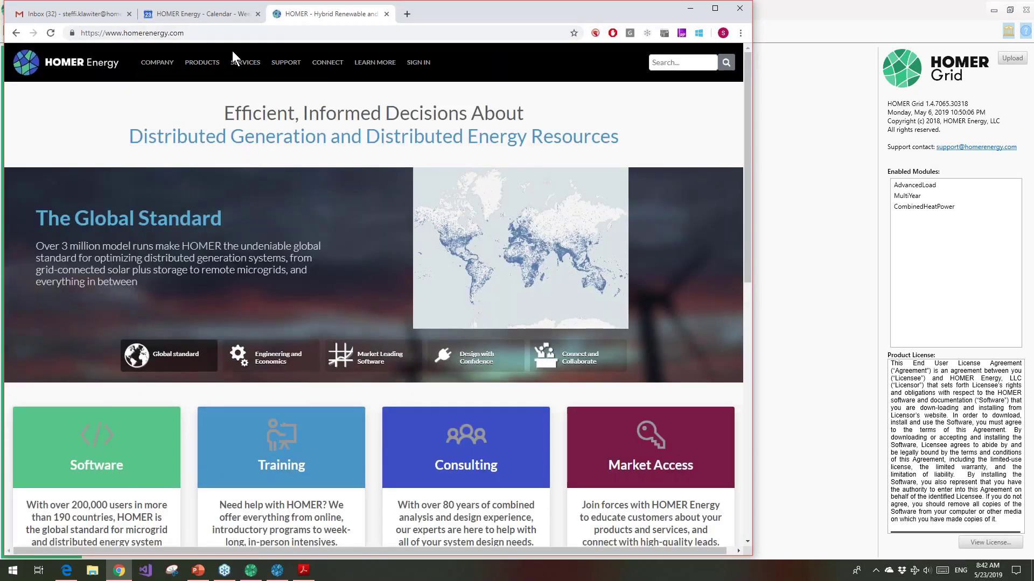
{"action": "left_click", "coordinate": [286, 62]}
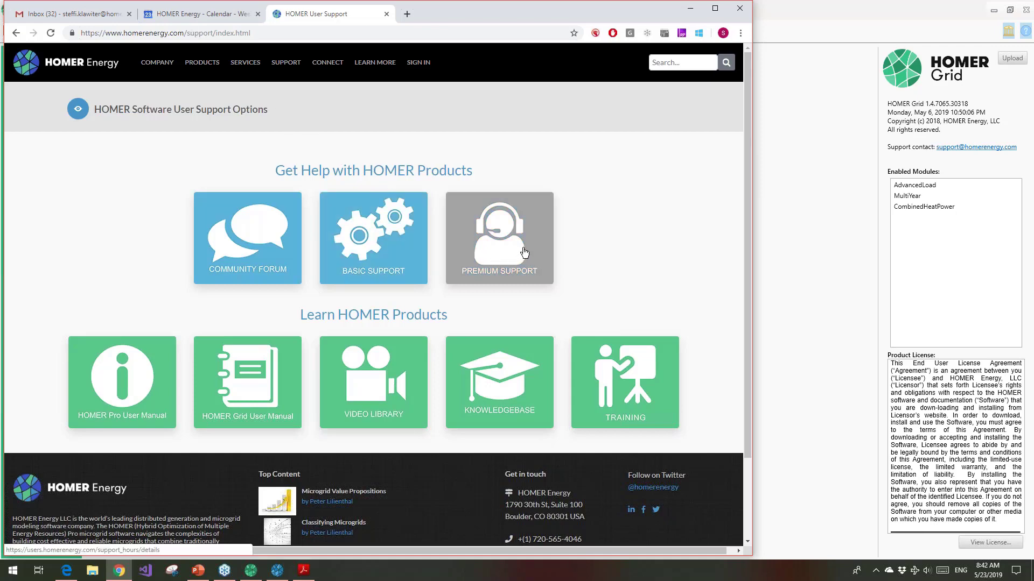
{"action": "mouse_move", "coordinate": [217, 65]}
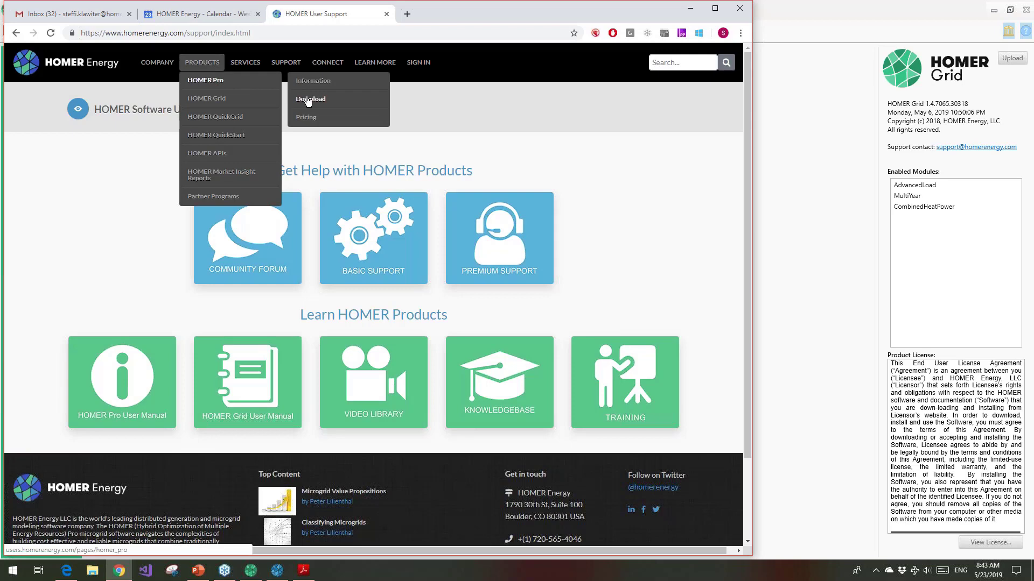
{"action": "left_click", "coordinate": [778, 170]}
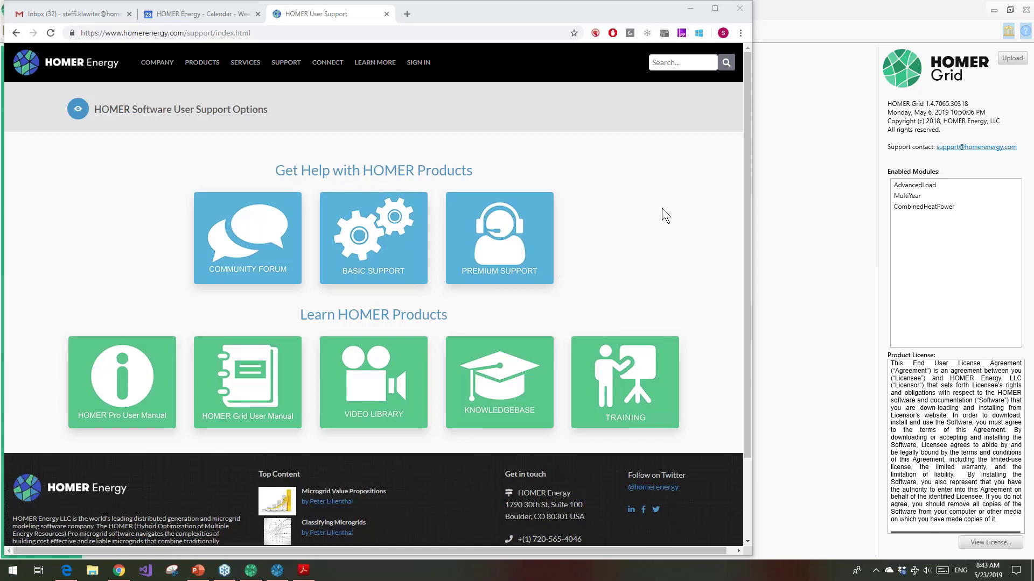
Switch to the SK-Results Webinar presentation in PowerPoint and show the "Next Webinar: 20 June 2019" slide as a slide show
{"action": "left_click", "coordinate": [198, 570]}
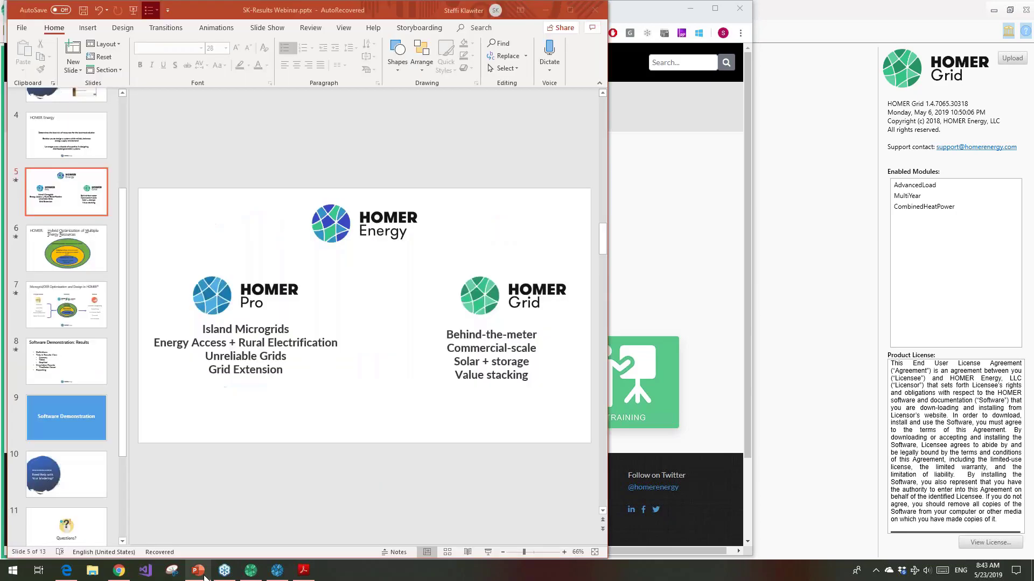
{"action": "scroll", "coordinate": [89, 460], "scroll_direction": "down", "scroll_amount": 3}
{"action": "left_click", "coordinate": [88, 459]}
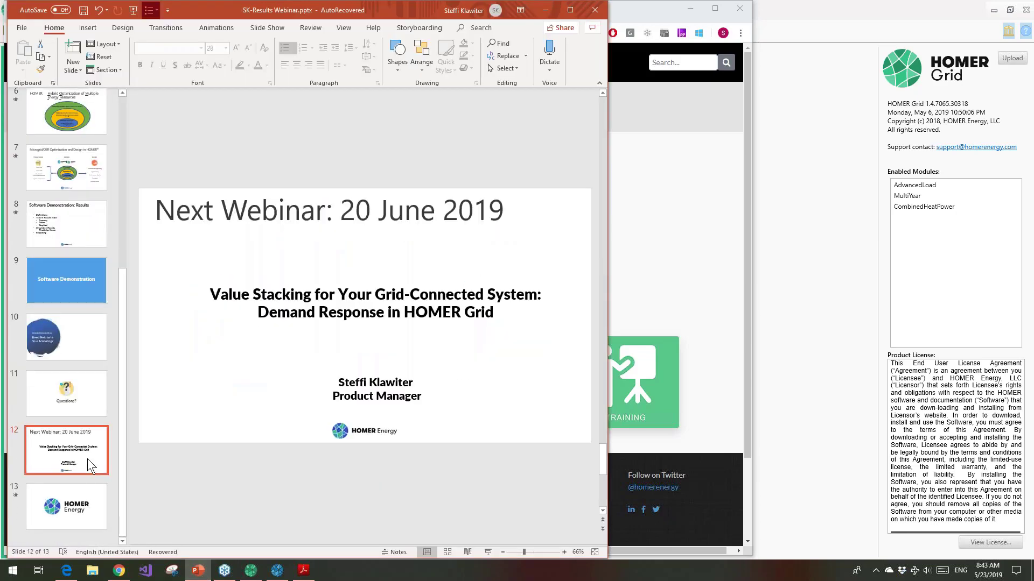
{"action": "left_click", "coordinate": [487, 552]}
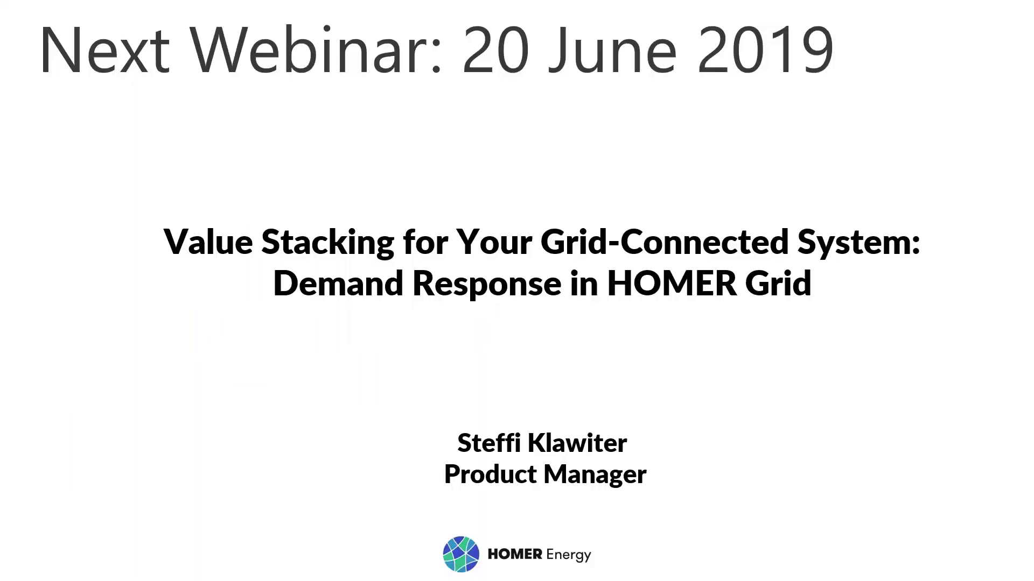